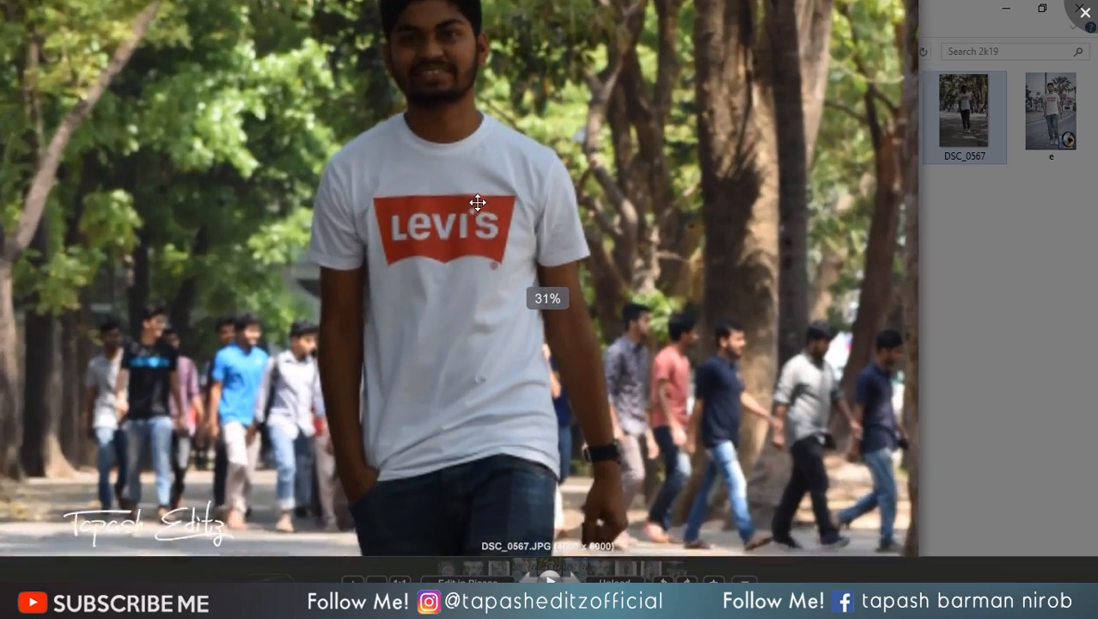
# Compare the original DSC_0567 photo with the edited 5.jpg in the photo viewer, and close the viewer.
pyautogui.scroll(-7, 494, 219)
pyautogui.click(534, 579)
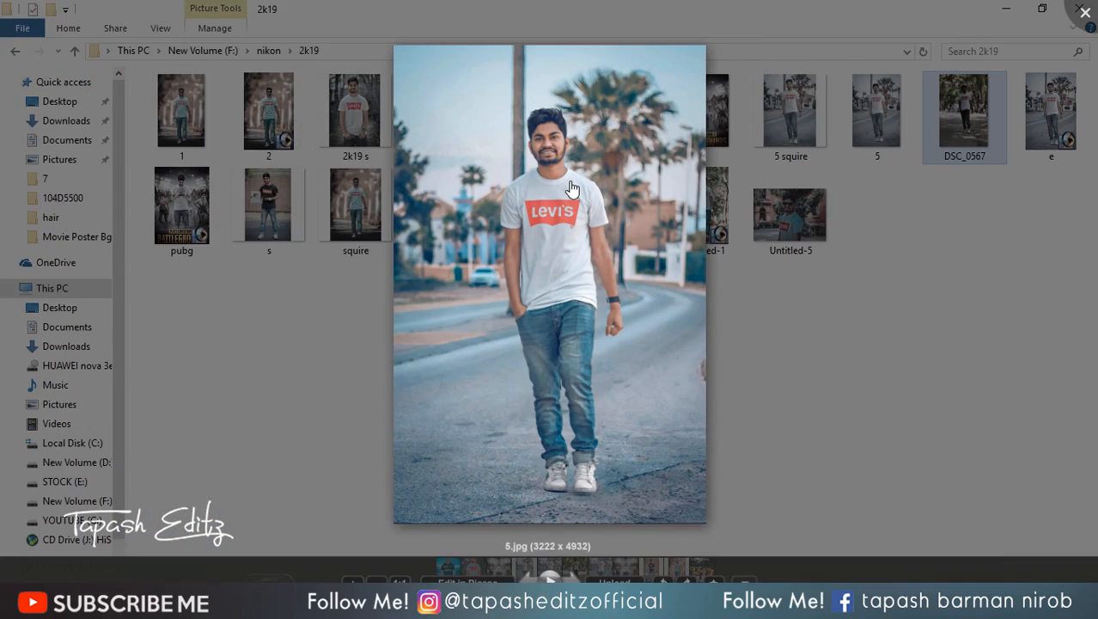
pyautogui.scroll(2, 571, 185)
pyautogui.scroll(-1, 570, 181)
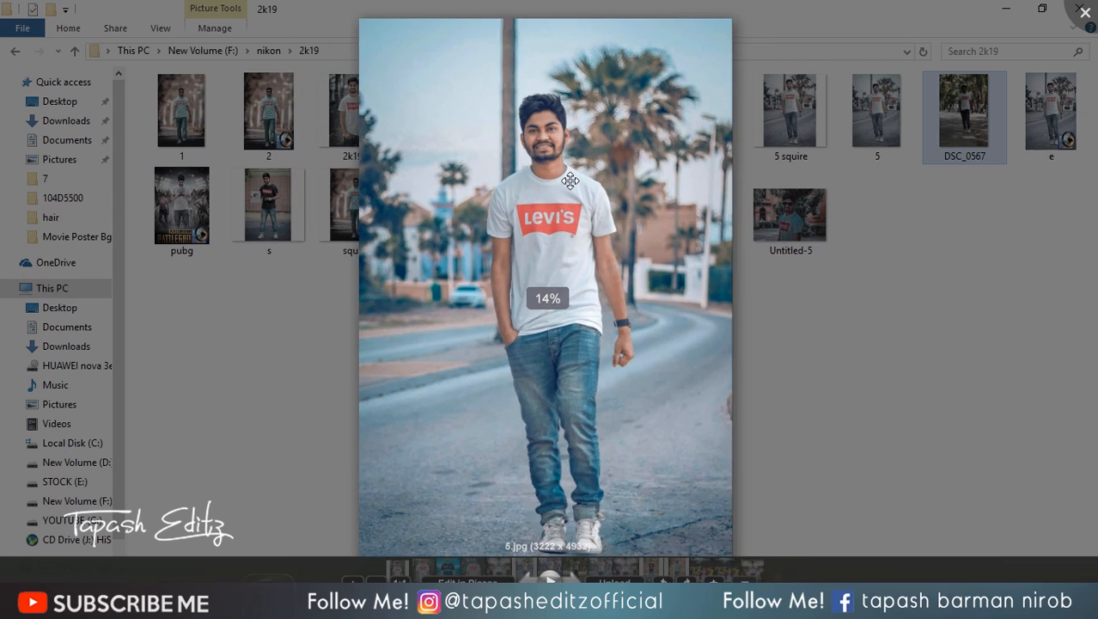
pyautogui.scroll(-3, 570, 180)
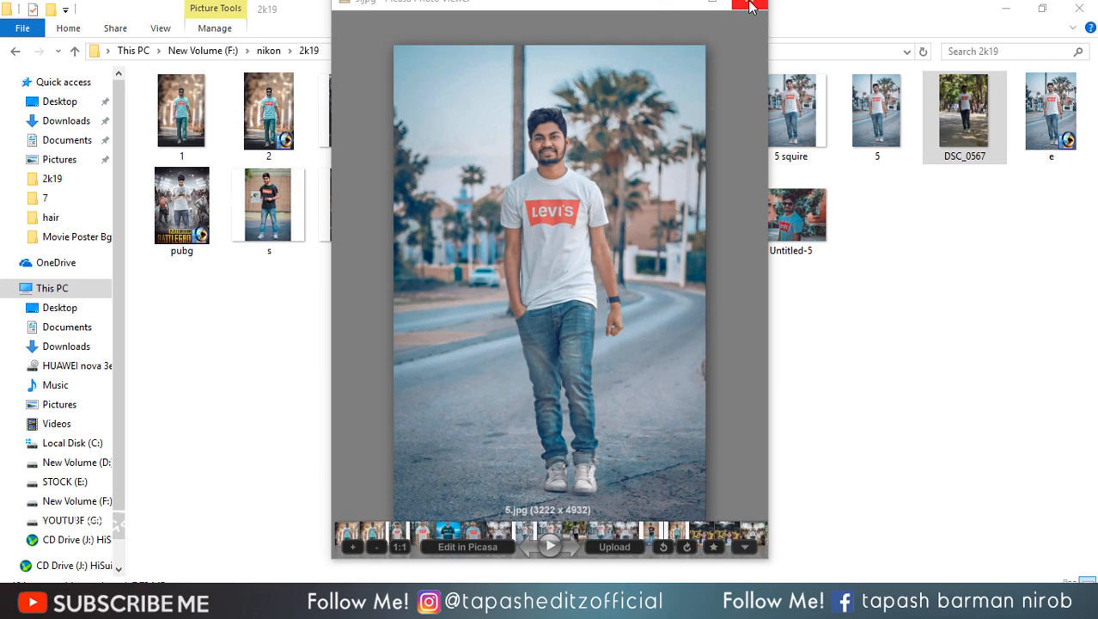
pyautogui.click(750, 7)
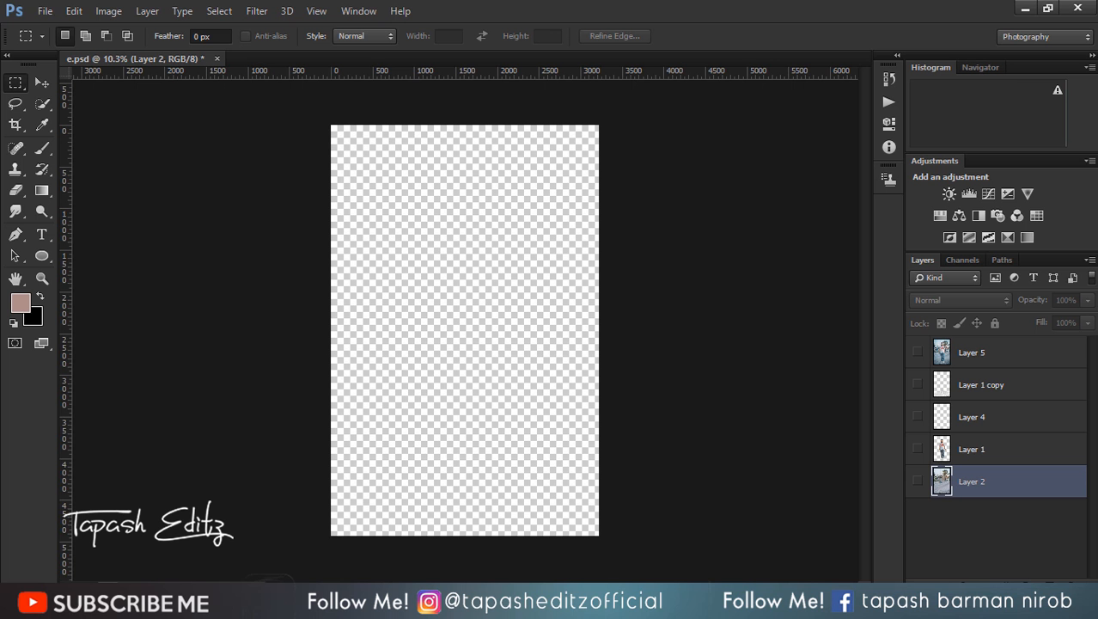
# Open DSC_0567 from the 2k19 folder in Photoshop and dock its floating window as a document tab.
pyautogui.click(45, 10)
pyautogui.click(81, 47)
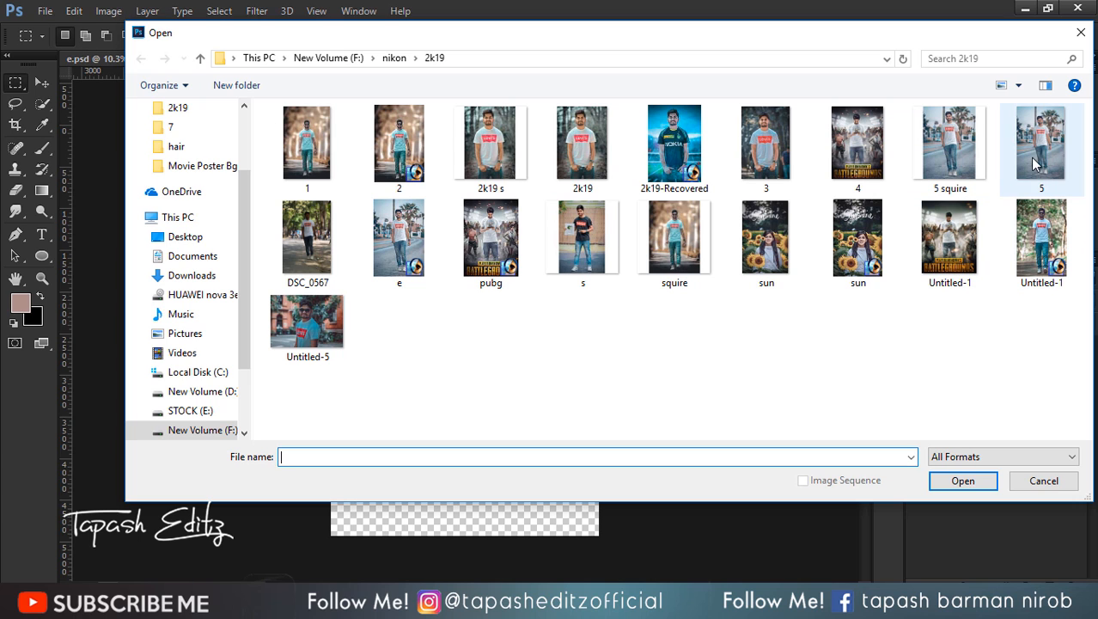
pyautogui.click(327, 253)
pyautogui.doubleClick(327, 253)
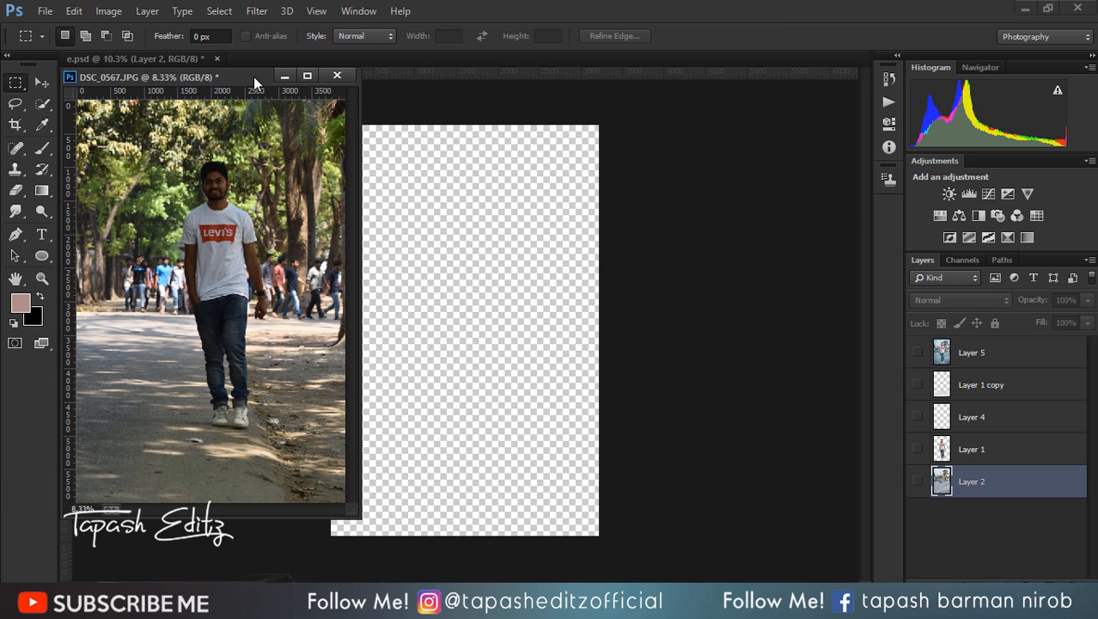
pyautogui.moveTo(253, 76); pyautogui.dragTo(439, 65)
pyautogui.scroll(6, 479, 199)
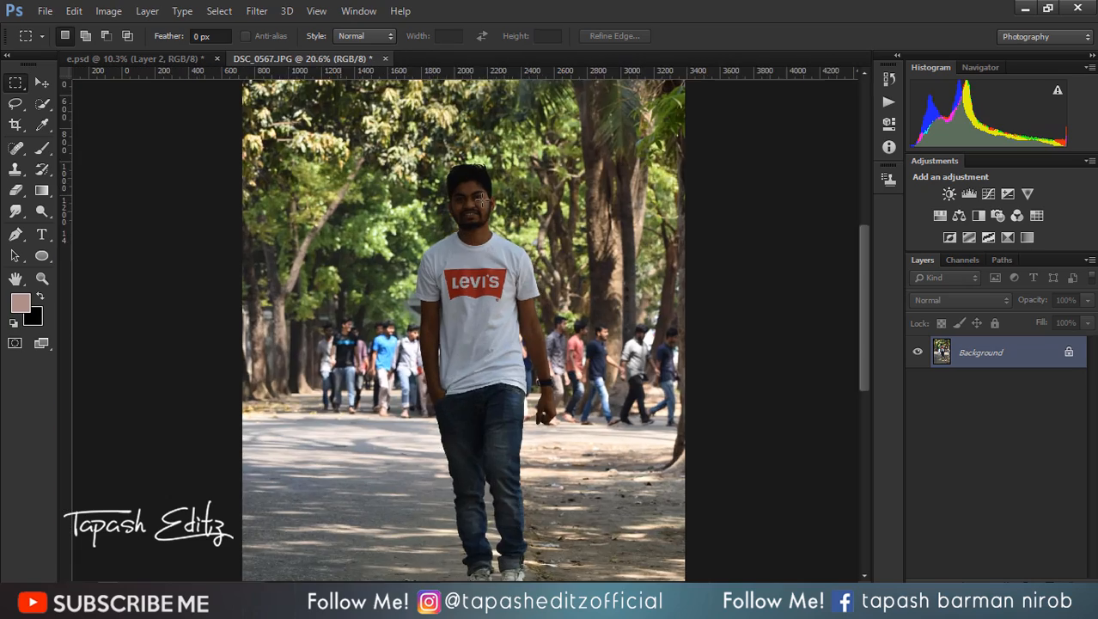
pyautogui.scroll(-7, 478, 198)
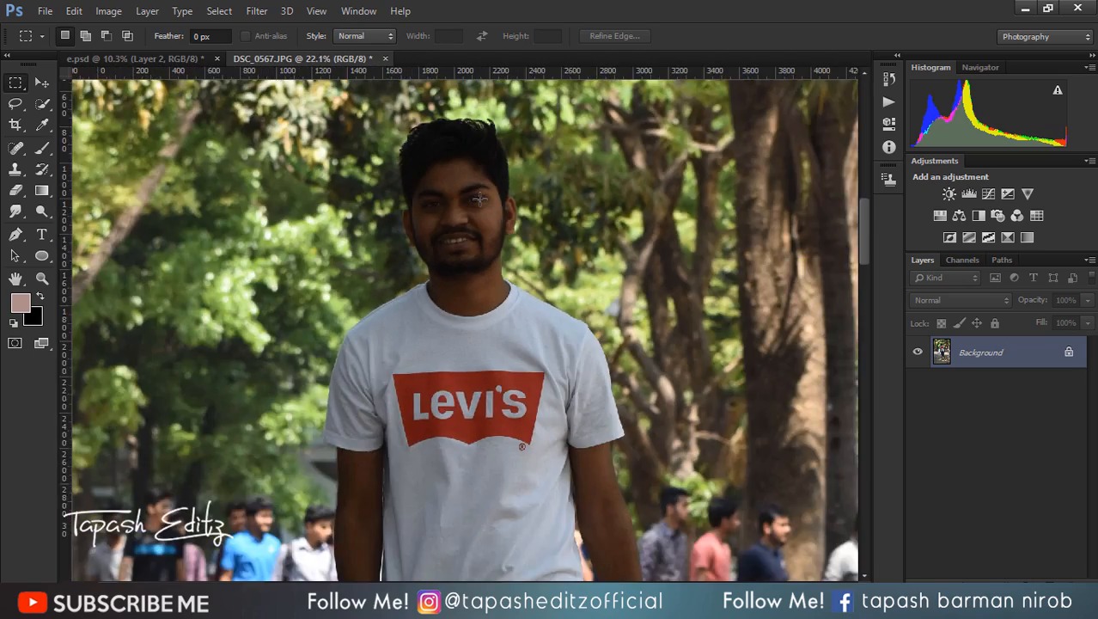
pyautogui.scroll(-1, 479, 198)
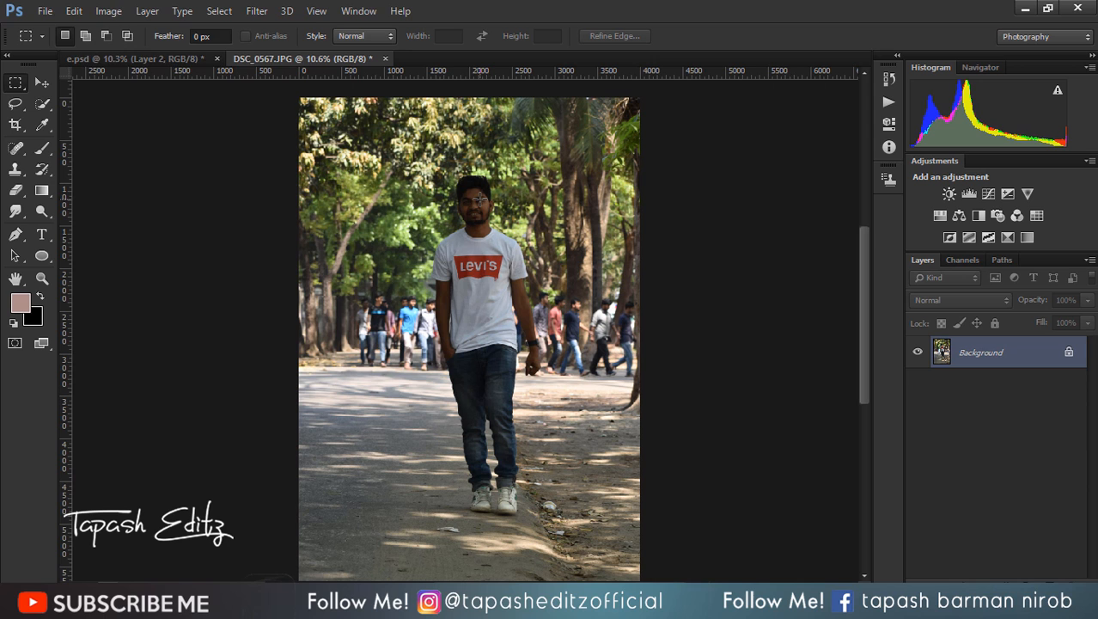
# Start a Shadows/Highlights adjustment on the photo with shadows at 31% and highlights at 0%.
pyautogui.click(108, 10)
pyautogui.moveTo(129, 52)
pyautogui.click(374, 317)
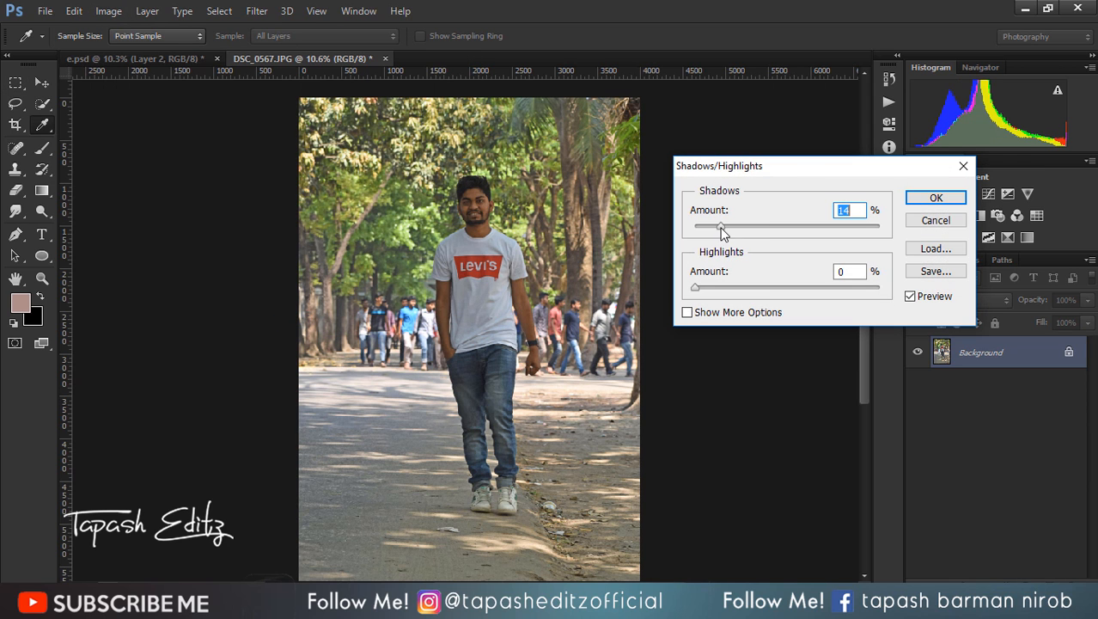
pyautogui.moveTo(722, 232); pyautogui.dragTo(719, 230)
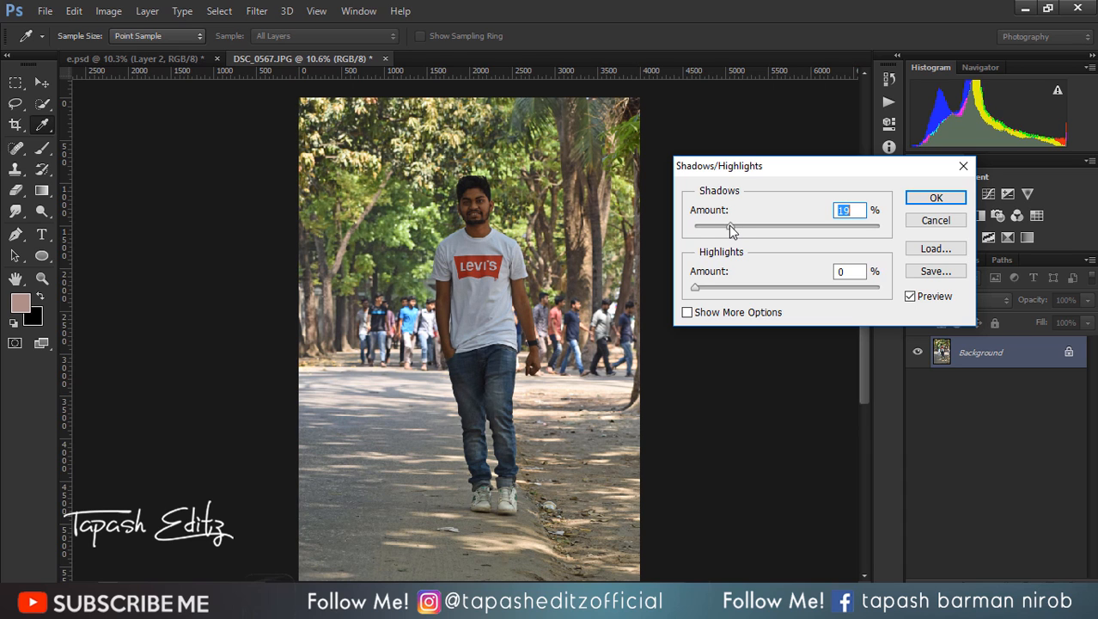
pyautogui.moveTo(719, 290); pyautogui.dragTo(688, 286)
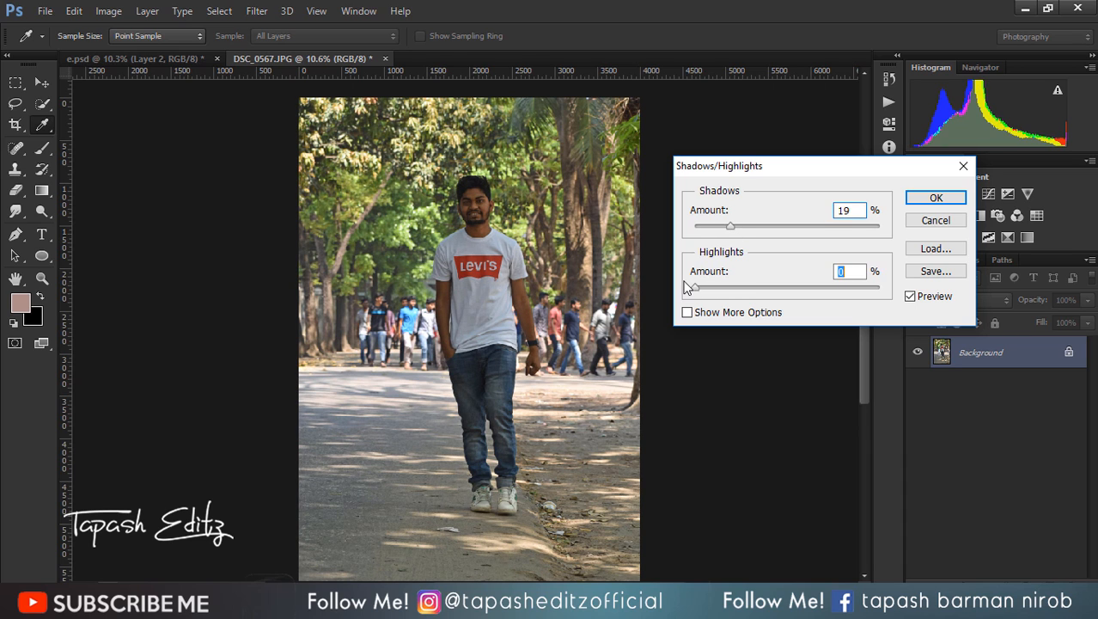
pyautogui.moveTo(754, 226)
pyautogui.mouseDown()
pyautogui.moveTo(742, 222)
pyautogui.moveTo(752, 226)
pyautogui.mouseUp()
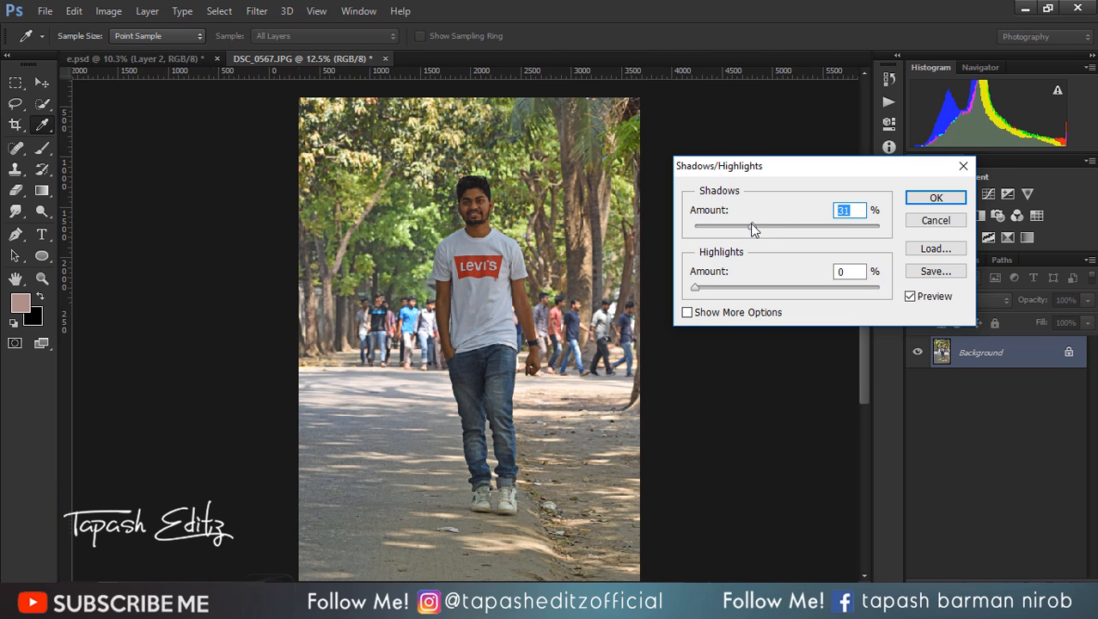
# Set the Shadows/Highlights amounts to 26% shadows and 5% highlights, and apply the adjustment.
pyautogui.hotkey('ctrl', '+')
pyautogui.hotkey('ctrl', '+')
pyautogui.hotkey('ctrl', '+')
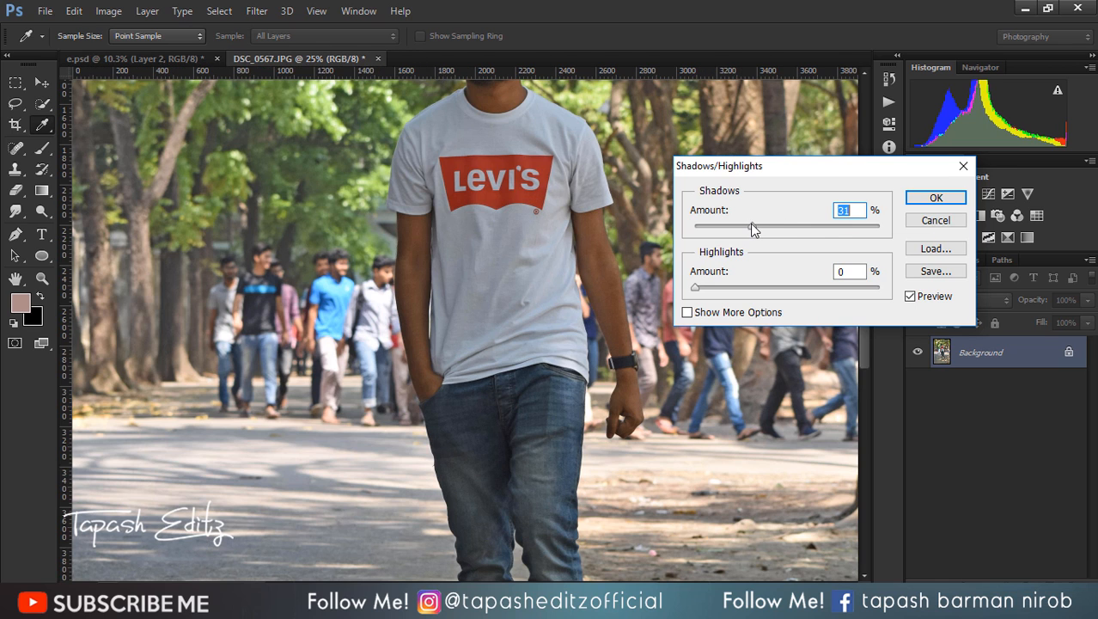
pyautogui.moveTo(767, 169); pyautogui.dragTo(1019, 172)
pyautogui.moveTo(864, 297); pyautogui.dragTo(864, 233)
pyautogui.moveTo(984, 230); pyautogui.dragTo(993, 232)
pyautogui.moveTo(957, 295); pyautogui.dragTo(975, 295)
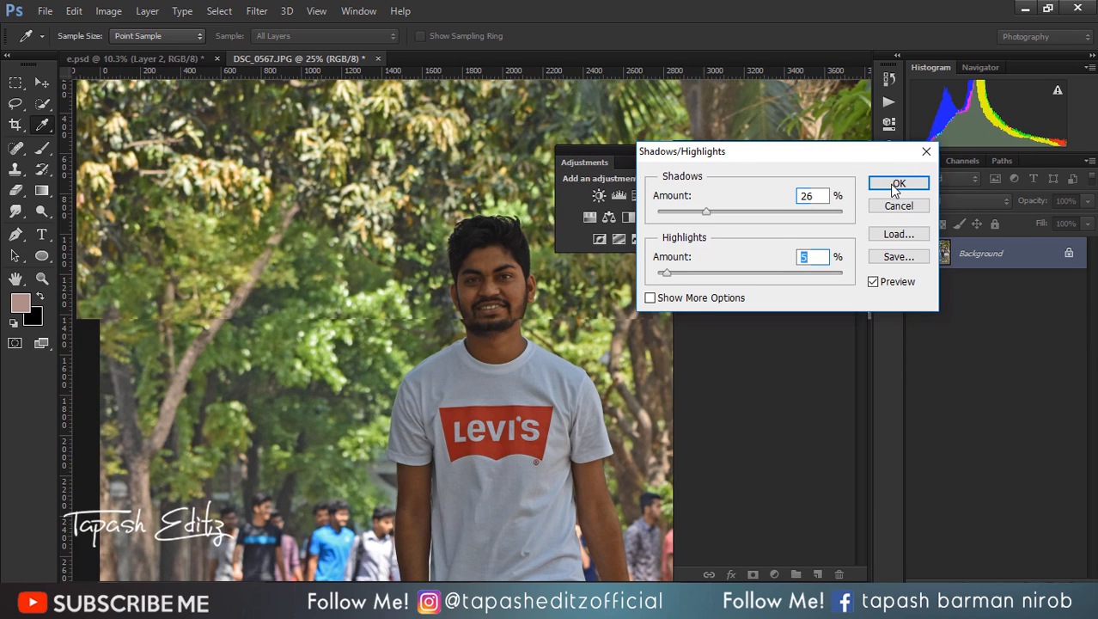
pyautogui.click(894, 185)
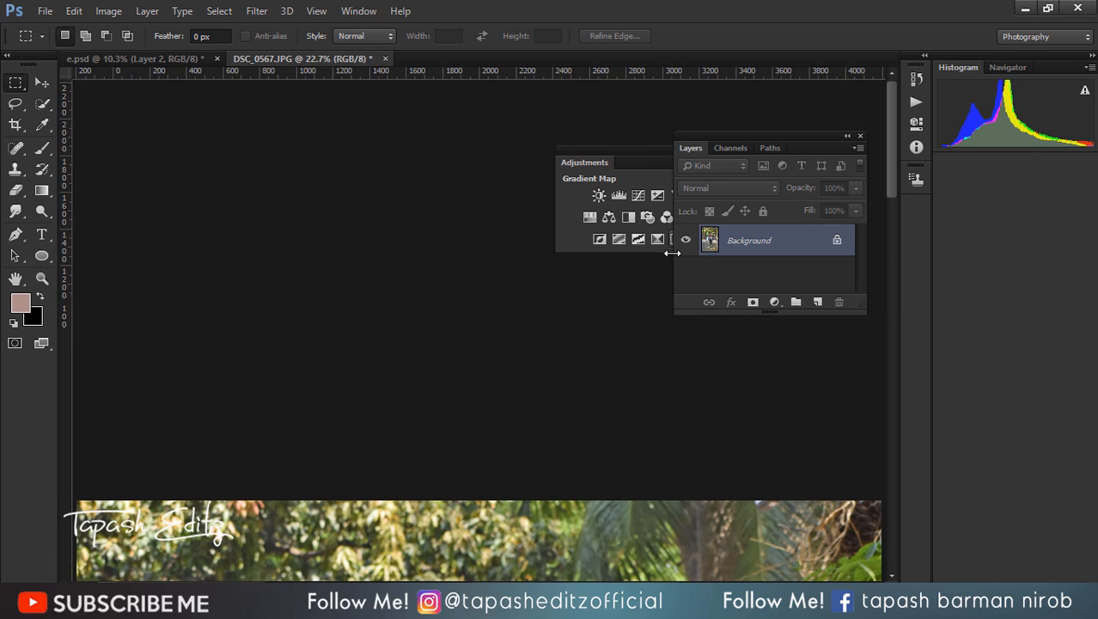
# Dock the floating Layers and Adjustments panels back together in the side column and bring Layers to the front.
pyautogui.moveTo(757, 140); pyautogui.dragTo(798, 144)
pyautogui.moveTo(914, 143); pyautogui.dragTo(1014, 55)
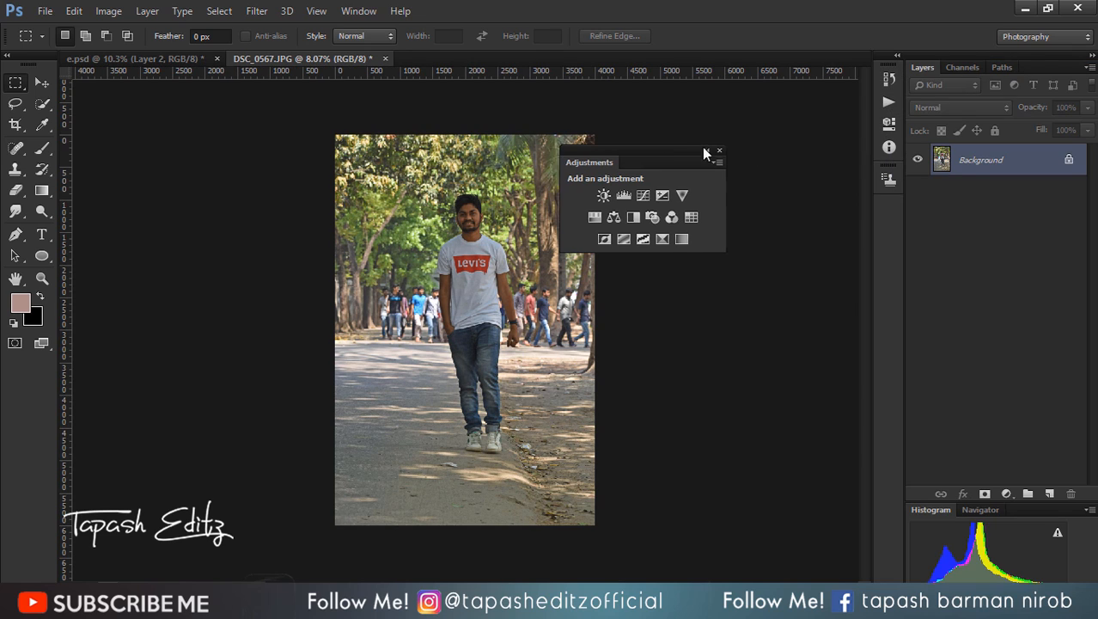
pyautogui.moveTo(702, 147); pyautogui.dragTo(986, 67)
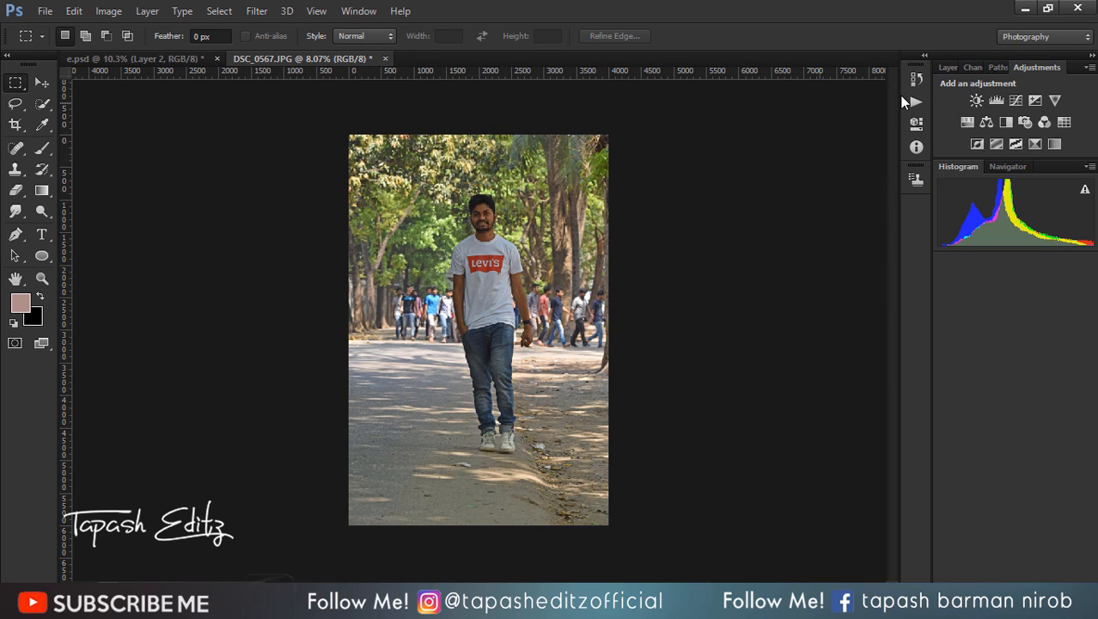
pyautogui.click(952, 67)
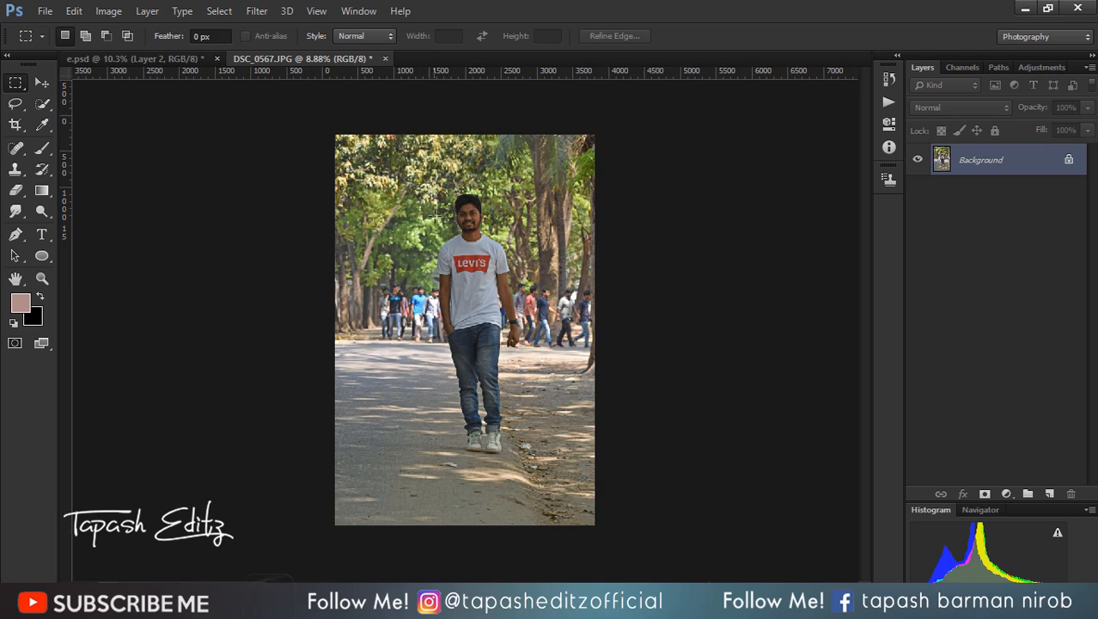
# Examine the brightened photo at full view and close up around the man's face and T-shirt.
pyautogui.scroll(5, 433, 215)
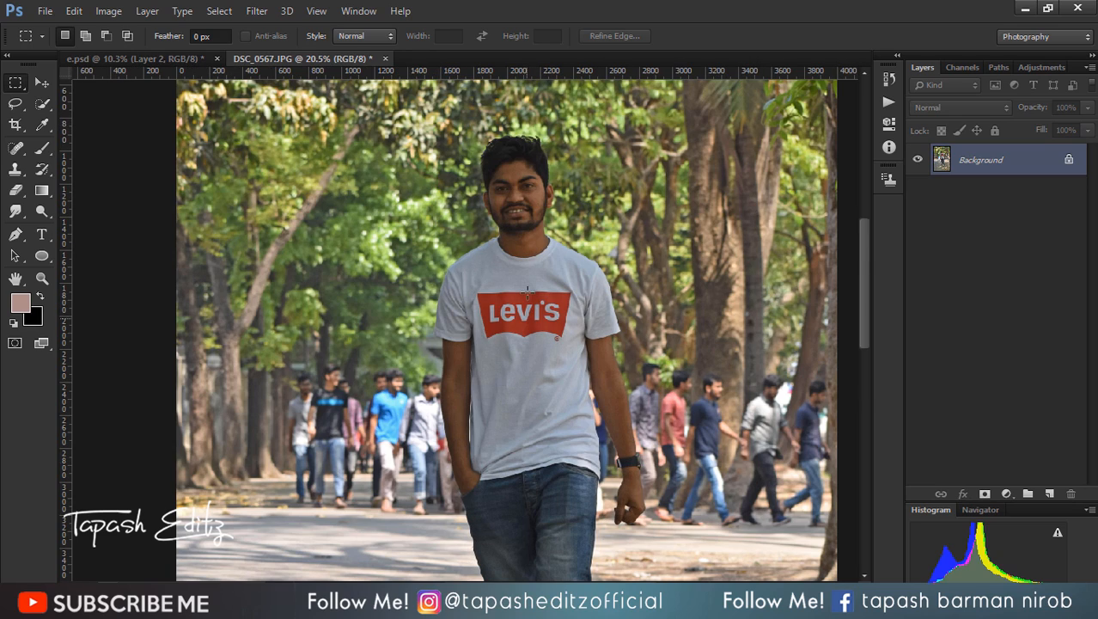
pyautogui.scroll(3, 528, 292)
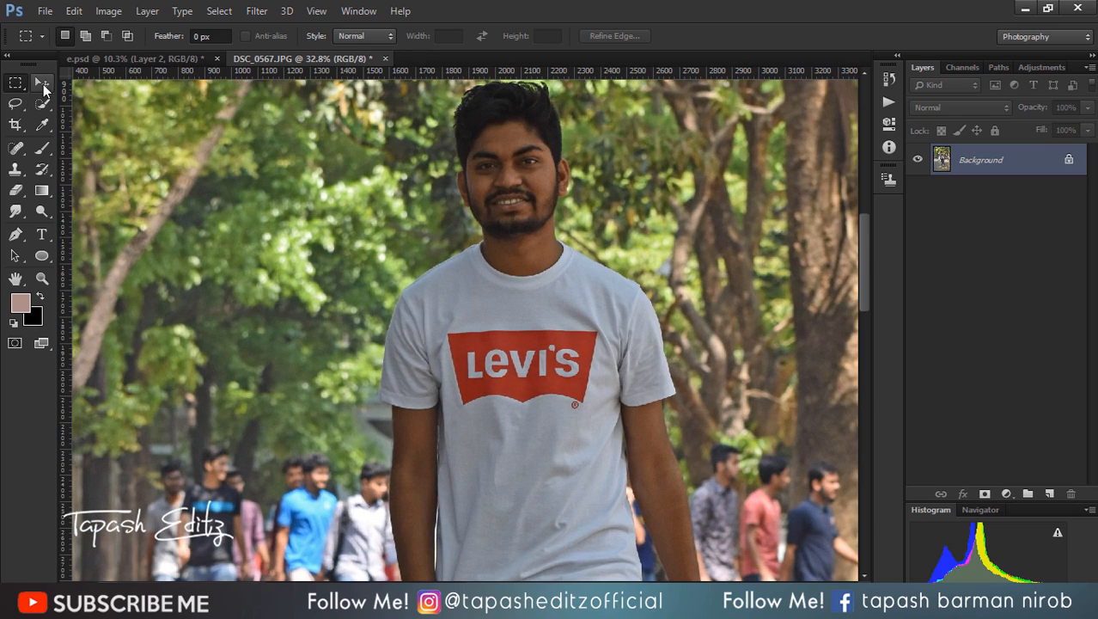
pyautogui.click(41, 84)
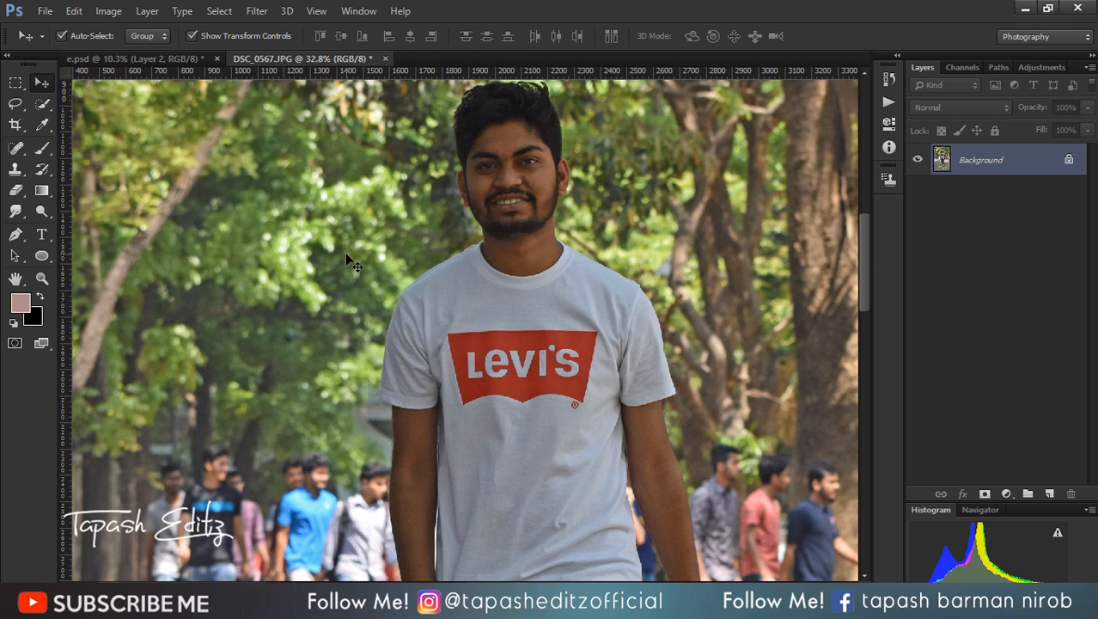
pyautogui.scroll(-5, 345, 254)
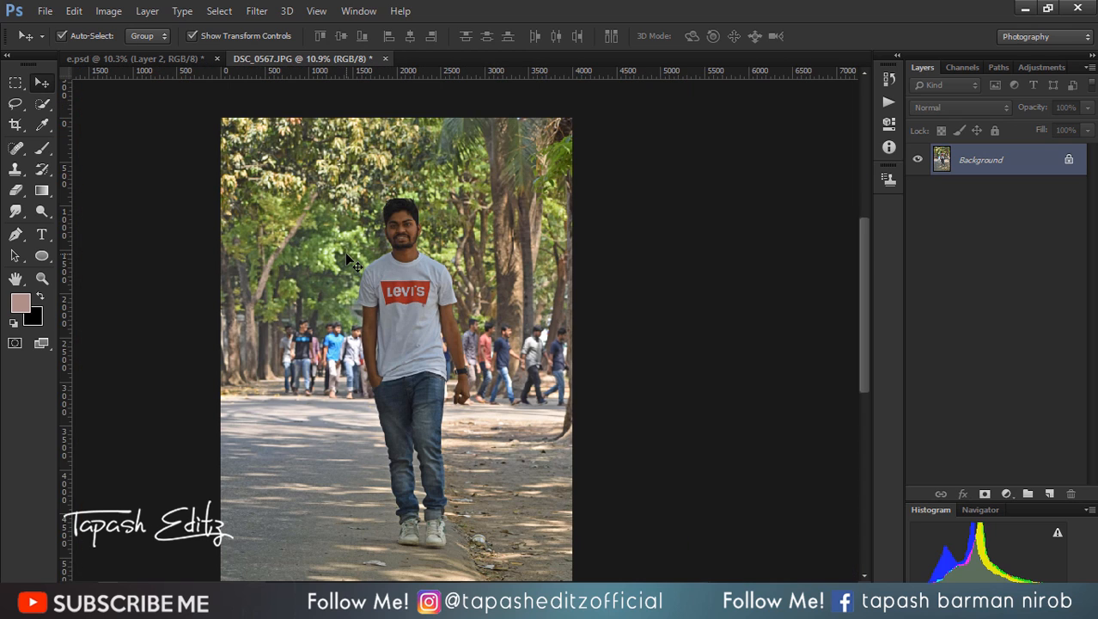
pyautogui.scroll(-3, 406, 231)
pyautogui.scroll(6, 469, 208)
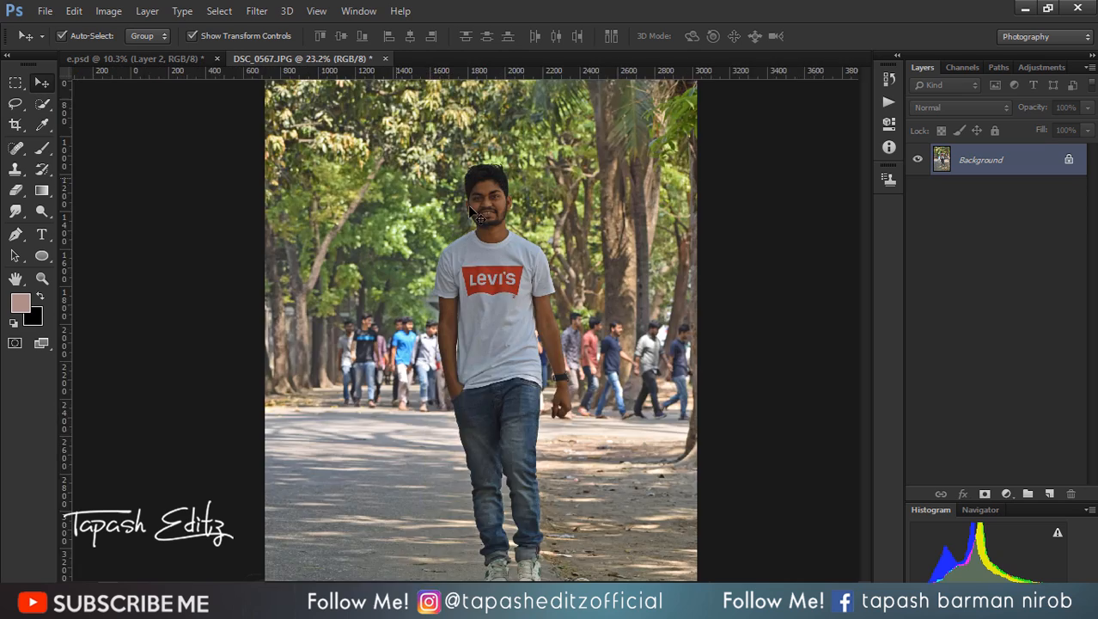
pyautogui.scroll(4, 469, 206)
pyautogui.moveTo(865, 264); pyautogui.dragTo(870, 220)
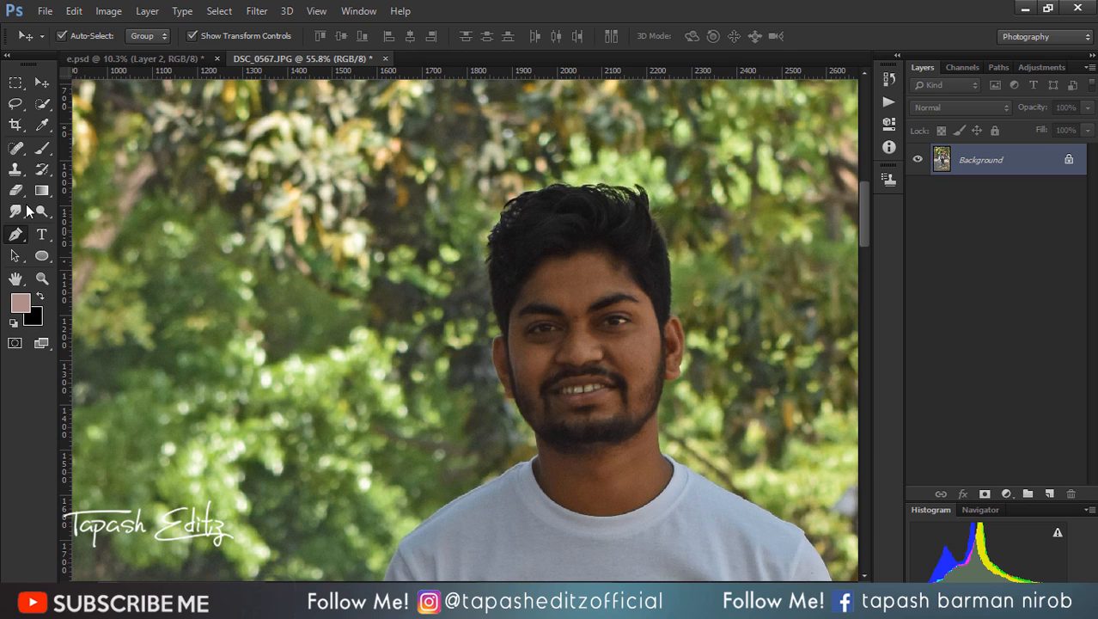
# Select the man's head, T-shirt and arms using the Quick Selection tool with a 100 px brush.
pyautogui.click(15, 237)
pyautogui.press('w')
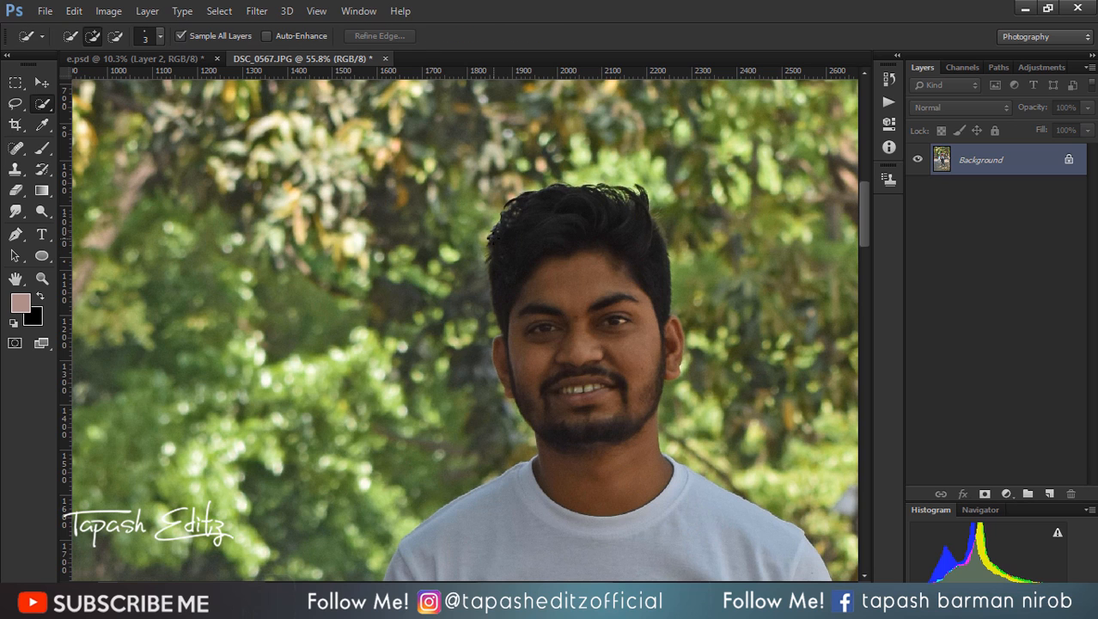
pyautogui.keyDown('alt'); pyautogui.scroll(-3, 501, 238); pyautogui.keyUp('alt')
pyautogui.keyDown('alt'); pyautogui.scroll(-2, 498, 242); pyautogui.keyUp('alt')
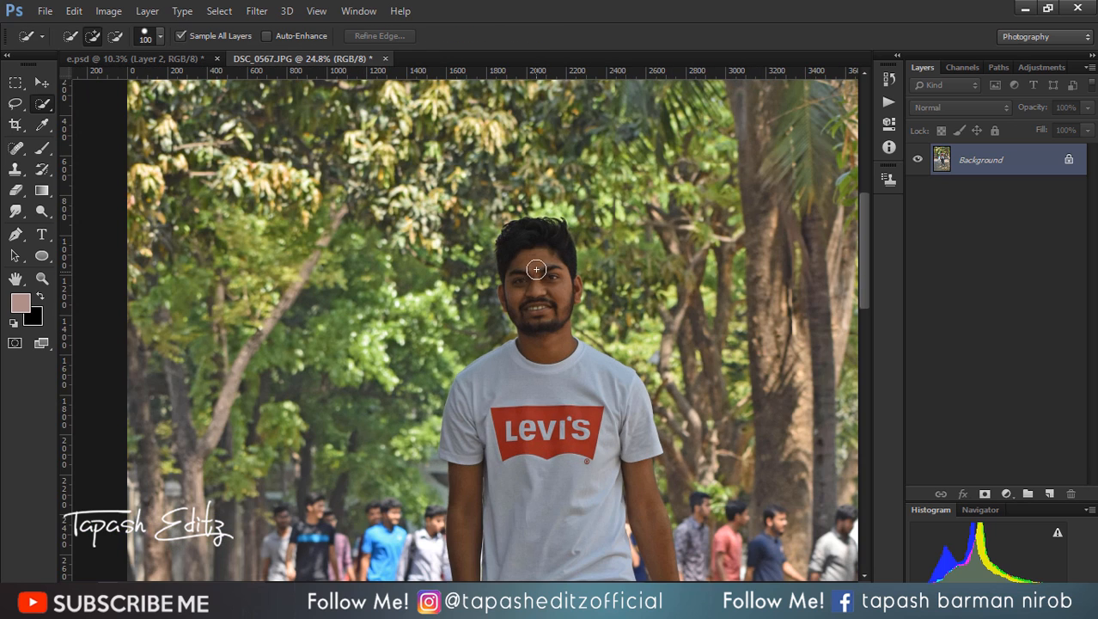
pyautogui.click(523, 240)
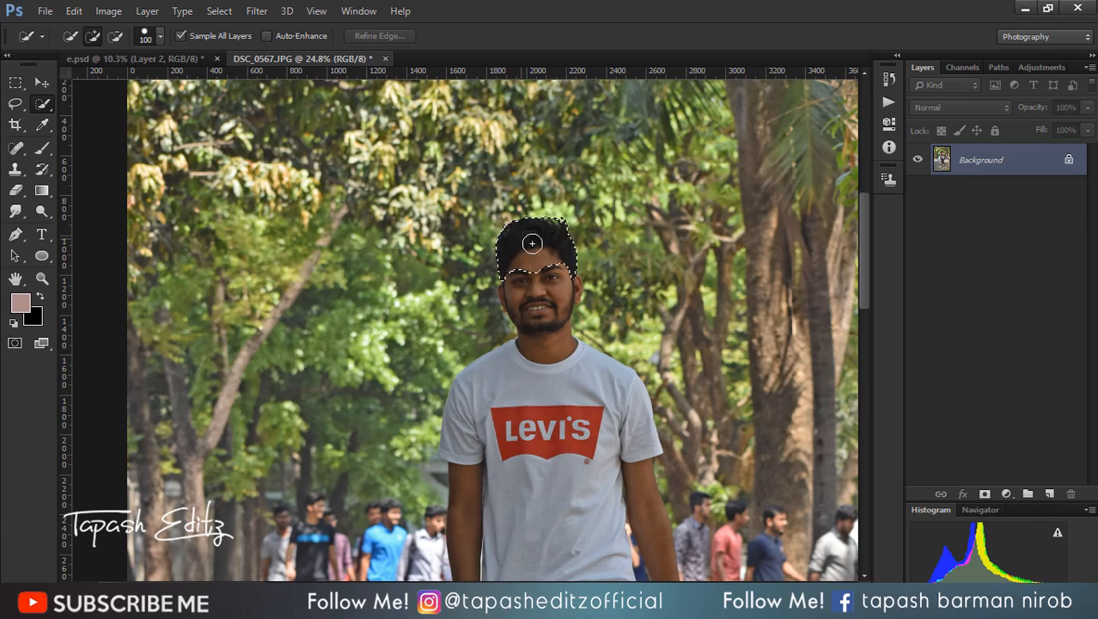
pyautogui.moveTo(477, 436)
pyautogui.mouseDown()
pyautogui.moveTo(513, 478)
pyautogui.moveTo(567, 487)
pyautogui.mouseUp()
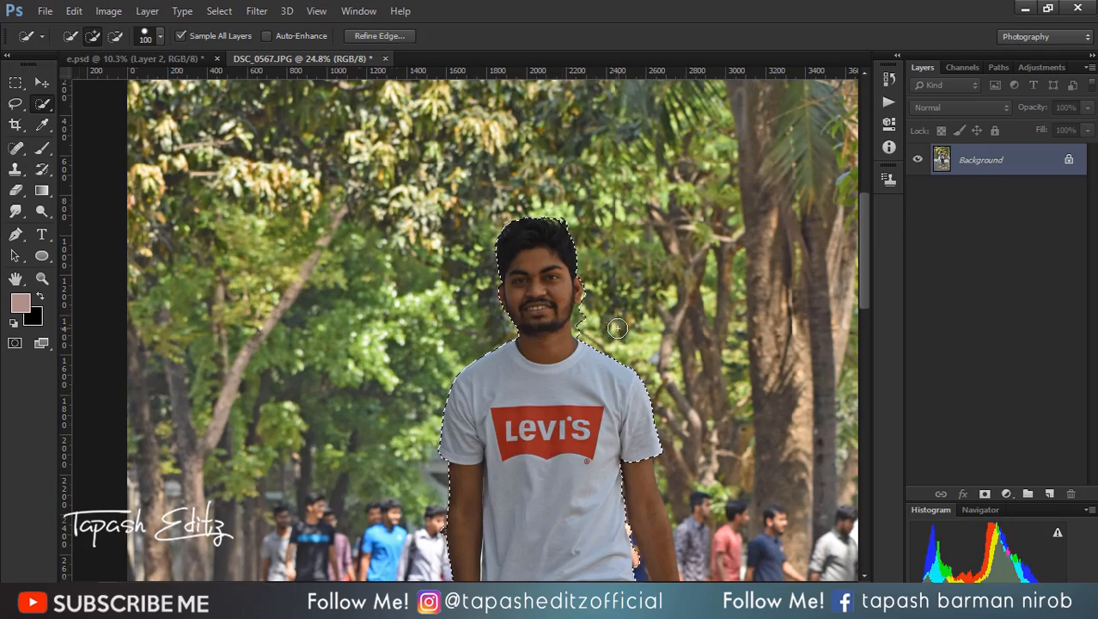
# Subtract the stray background beside the man's neck from the selection.
pyautogui.keyDown('alt'); pyautogui.scroll(5, 605, 322); pyautogui.keyUp('alt')
pyautogui.click(569, 316)
pyautogui.click(117, 37)
pyautogui.moveTo(593, 318)
pyautogui.mouseDown()
pyautogui.moveTo(581, 287)
pyautogui.moveTo(550, 343)
pyautogui.moveTo(575, 258)
pyautogui.moveTo(594, 274)
pyautogui.moveTo(537, 317)
pyautogui.mouseUp()
# Reduce the selection brush to 15 px and add the missing edge of the man's ear to the selection.
pyautogui.keyDown('alt'); pyautogui.scroll(4, 561, 159); pyautogui.keyUp('alt')
pyautogui.press('[')
pyautogui.press('[')
pyautogui.press('[')
pyautogui.press('[')
pyautogui.press('[')
pyautogui.press('[')
pyautogui.press('[')
pyautogui.press('[')
pyautogui.press('[')
pyautogui.press('[')
pyautogui.press('[')
pyautogui.press('[')
pyautogui.click(93, 37)
pyautogui.moveTo(536, 274); pyautogui.dragTo(536, 267)
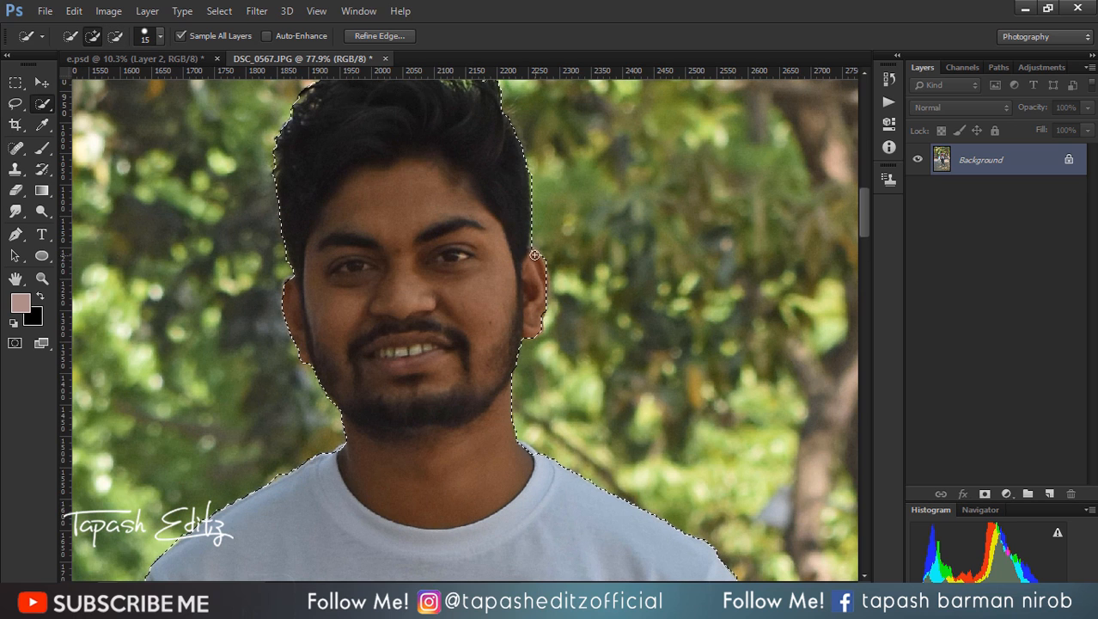
# Subtract the background spill along the outer edge of the arm whose hand is in the pocket.
pyautogui.scroll(-10, 866, 262)
pyautogui.keyDown('alt'); pyautogui.scroll(-3, 773, 285); pyautogui.keyUp('alt')
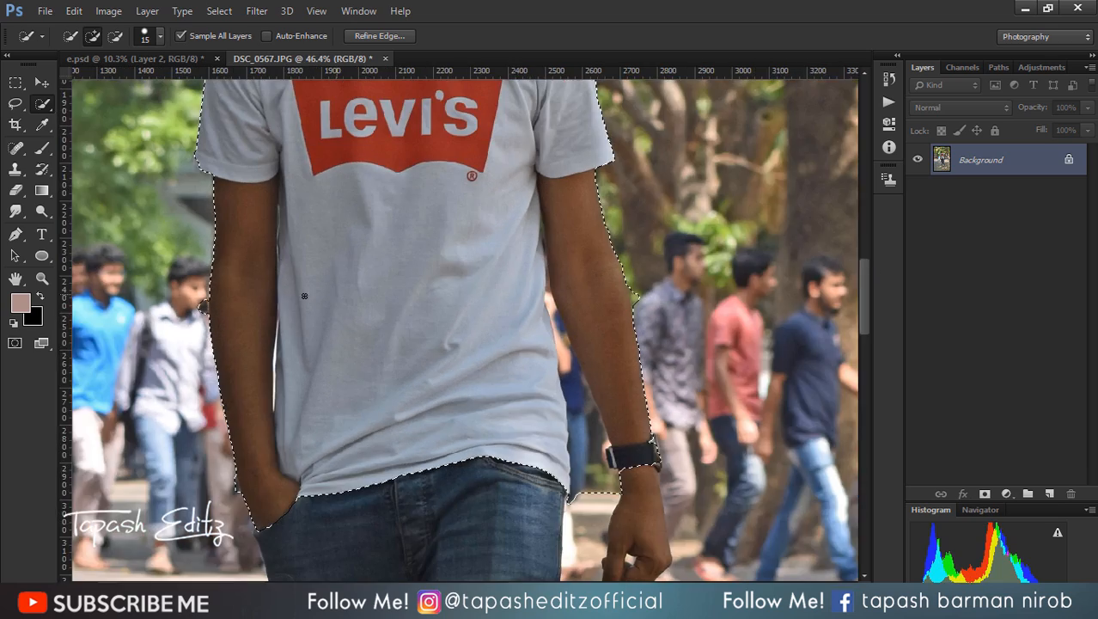
pyautogui.keyDown('alt'); pyautogui.scroll(4, 203, 160); pyautogui.keyUp('alt')
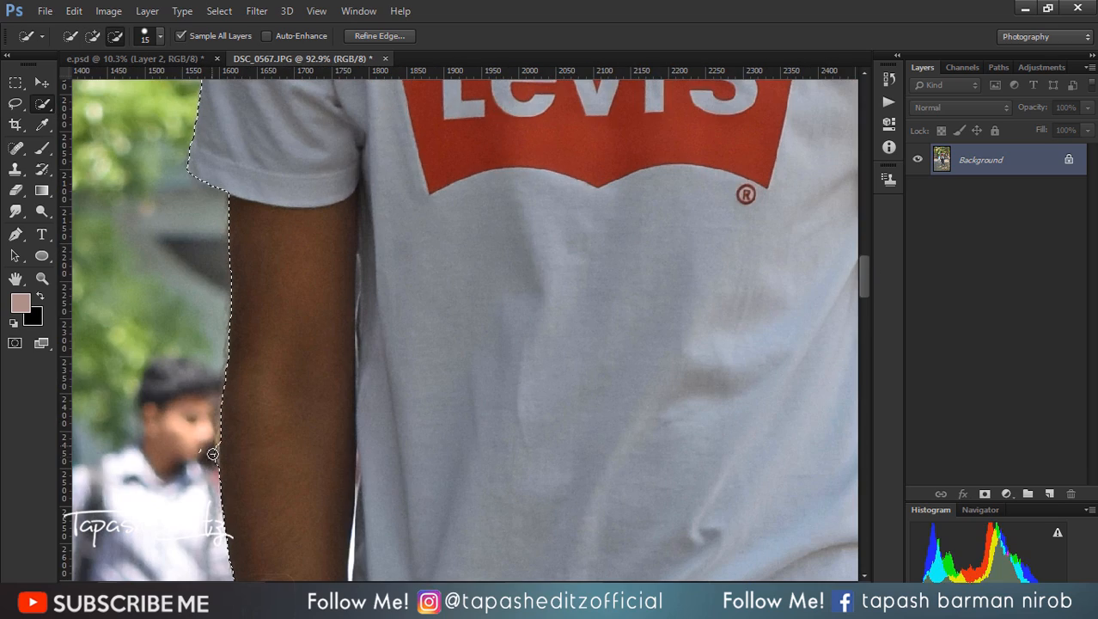
# Add the man's jeans and shoes to the selection with a 125 px brush.
pyautogui.keyDown('alt'); pyautogui.scroll(-6, 213, 454); pyautogui.keyUp('alt')
pyautogui.scroll(-2, 877, 274)
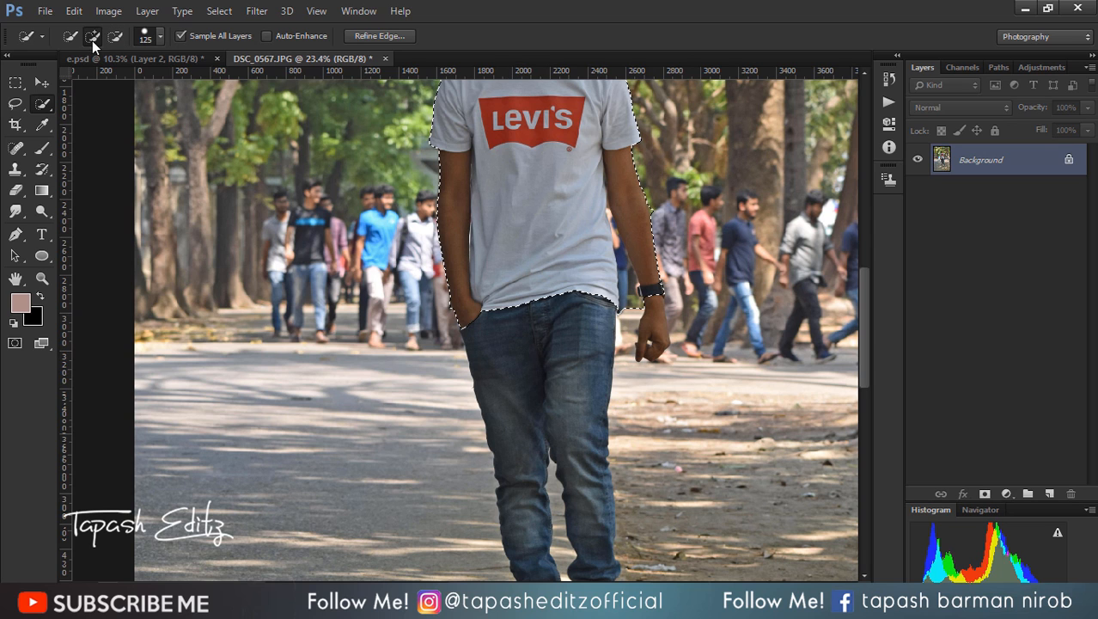
pyautogui.moveTo(517, 356)
pyautogui.mouseDown()
pyautogui.moveTo(491, 328)
pyautogui.moveTo(572, 349)
pyautogui.moveTo(590, 382)
pyautogui.moveTo(538, 338)
pyautogui.moveTo(540, 362)
pyautogui.moveTo(586, 318)
pyautogui.moveTo(588, 375)
pyautogui.moveTo(553, 433)
pyautogui.mouseUp()
pyautogui.keyDown('alt'); pyautogui.scroll(-1, 572, 348); pyautogui.keyUp('alt')
pyautogui.scroll(-3, 858, 322)
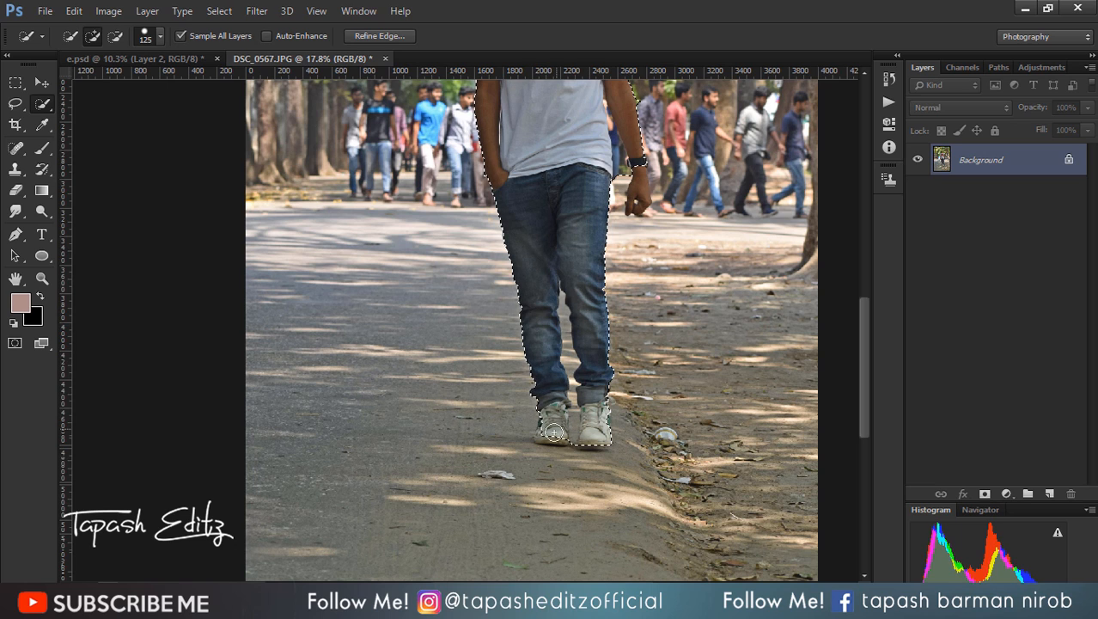
# Reduce the selection brush to 50 px while checking the selected edges around the shoes.
pyautogui.scroll(5, 546, 421)
pyautogui.press('[')
pyautogui.press('[')
pyautogui.press('[')
pyautogui.press('[')
pyautogui.press('[')
pyautogui.press('[')
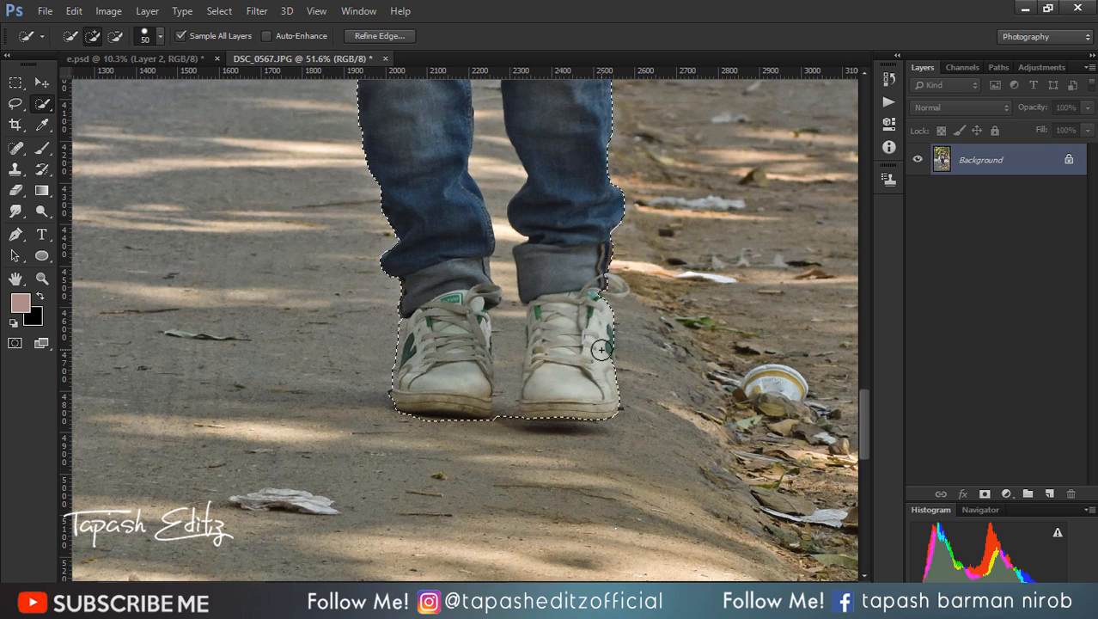
pyautogui.keyDown('alt'); pyautogui.scroll(-5, 515, 318); pyautogui.keyUp('alt')
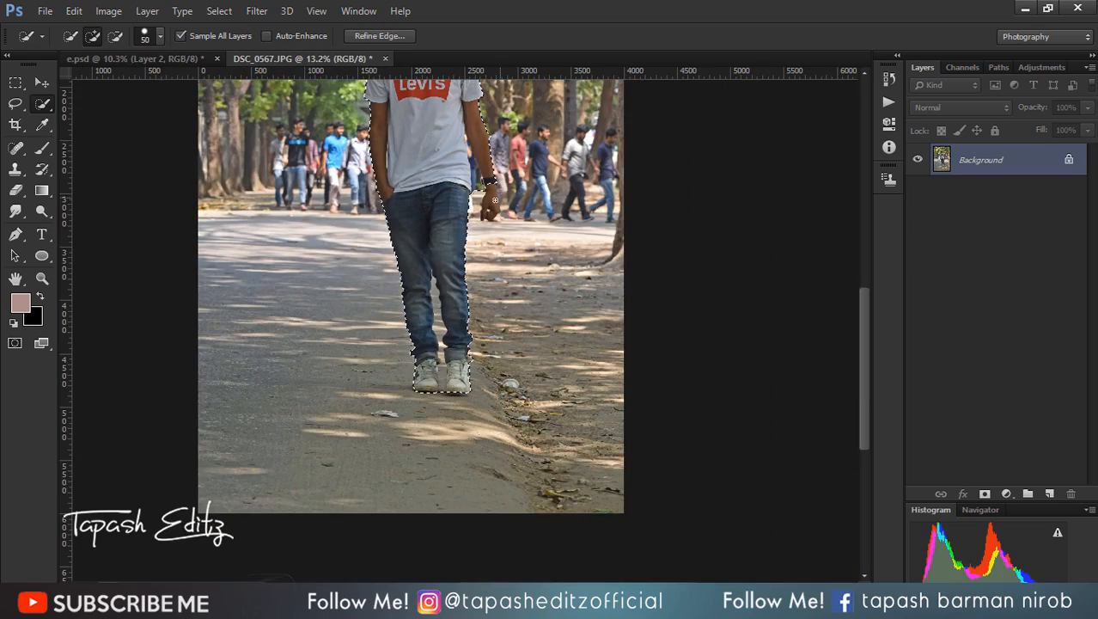
# Include the man's hanging hand in the selection and hide the background with a layer mask made from it.
pyautogui.keyDown('alt'); pyautogui.scroll(1, 492, 207); pyautogui.keyUp('alt')
pyautogui.keyDown('alt'); pyautogui.scroll(6, 492, 207); pyautogui.keyUp('alt')
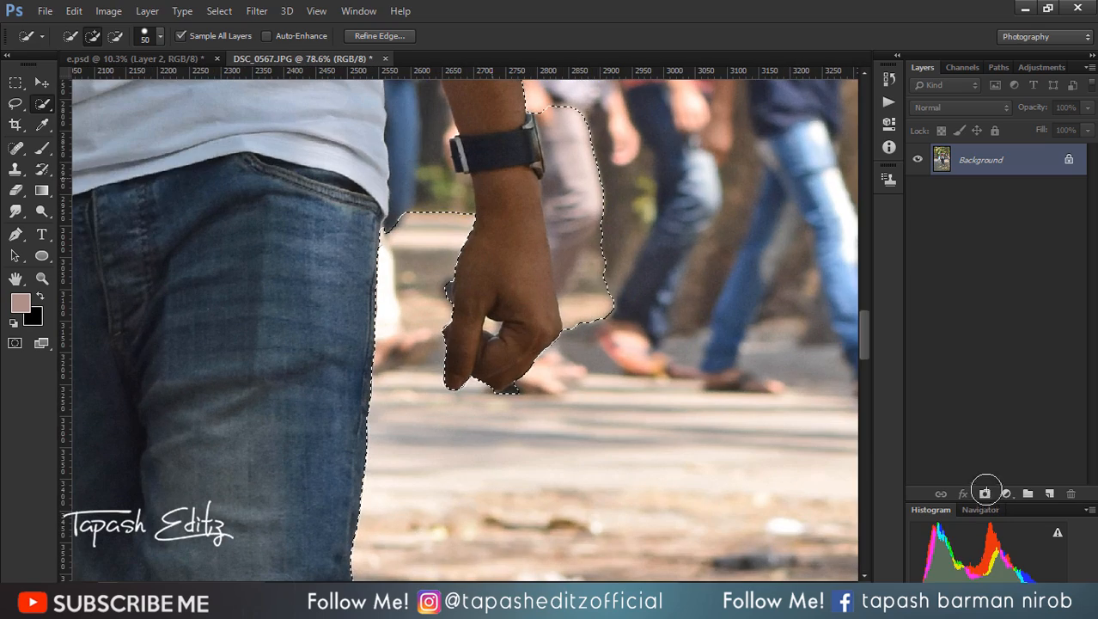
pyautogui.click(983, 493)
pyautogui.keyDown('alt'); pyautogui.scroll(-7, 617, 330); pyautogui.keyUp('alt')
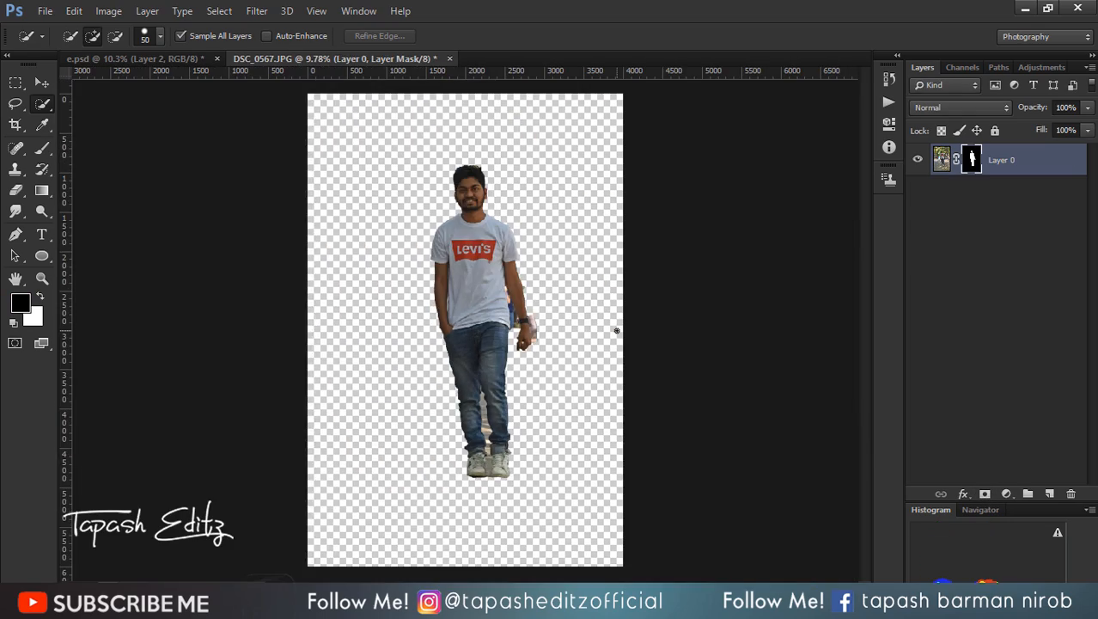
pyautogui.keyDown('alt'); pyautogui.scroll(1, 617, 331); pyautogui.keyUp('alt')
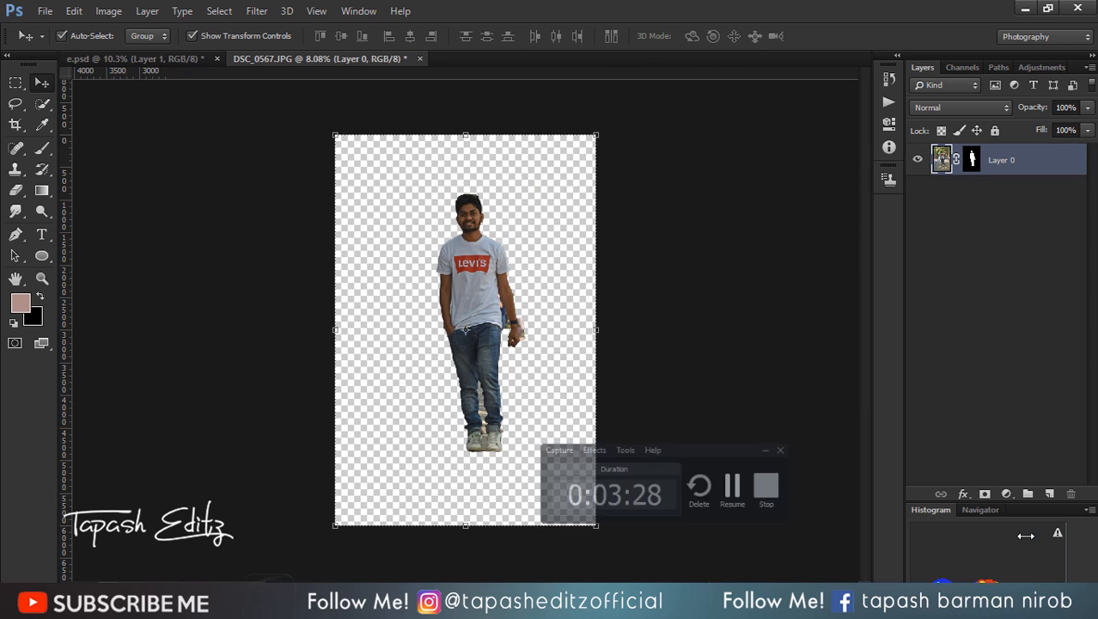
# Start a Pen path at the shirt hem beside the hanging arm and trace the shirt's side edge up toward the armpit.
pyautogui.keyDown('alt'); pyautogui.scroll(6, 495, 290); pyautogui.keyUp('alt')
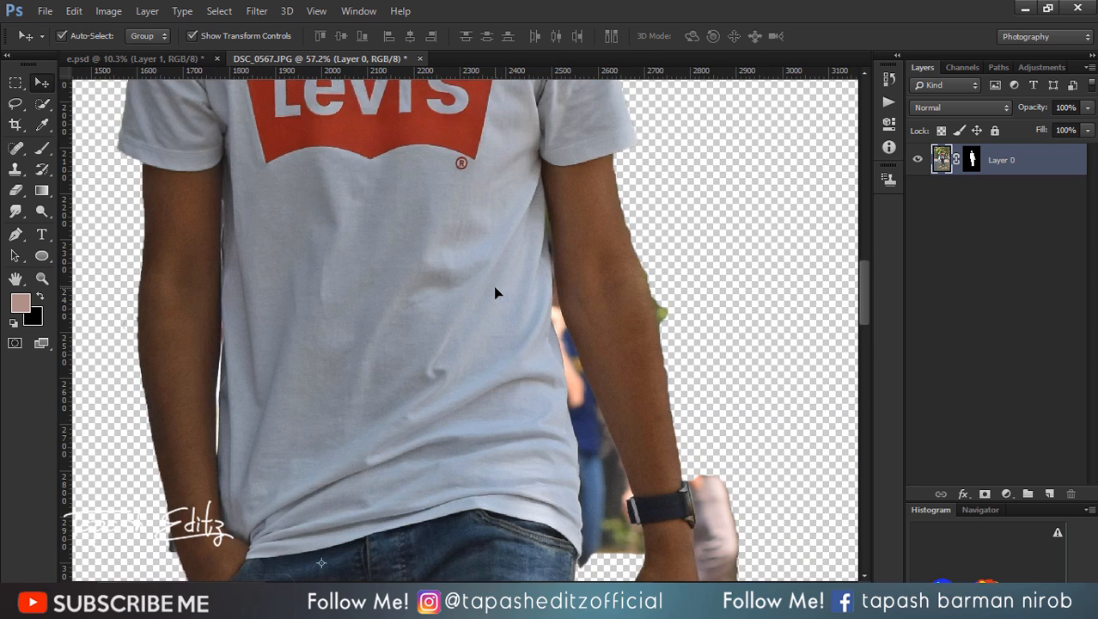
pyautogui.scroll(-2, 494, 289)
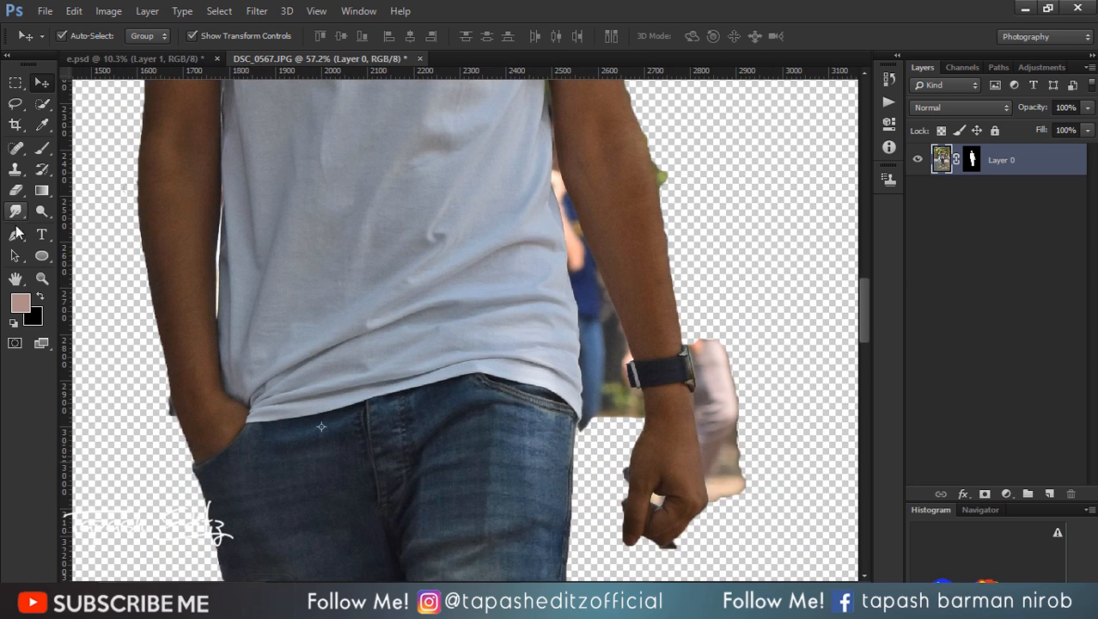
pyautogui.click(16, 233)
pyautogui.keyDown('alt'); pyautogui.scroll(2, 538, 379); pyautogui.keyUp('alt')
pyautogui.click(599, 443)
pyautogui.click(603, 398)
pyautogui.click(602, 361)
pyautogui.click(601, 333)
pyautogui.click(598, 272)
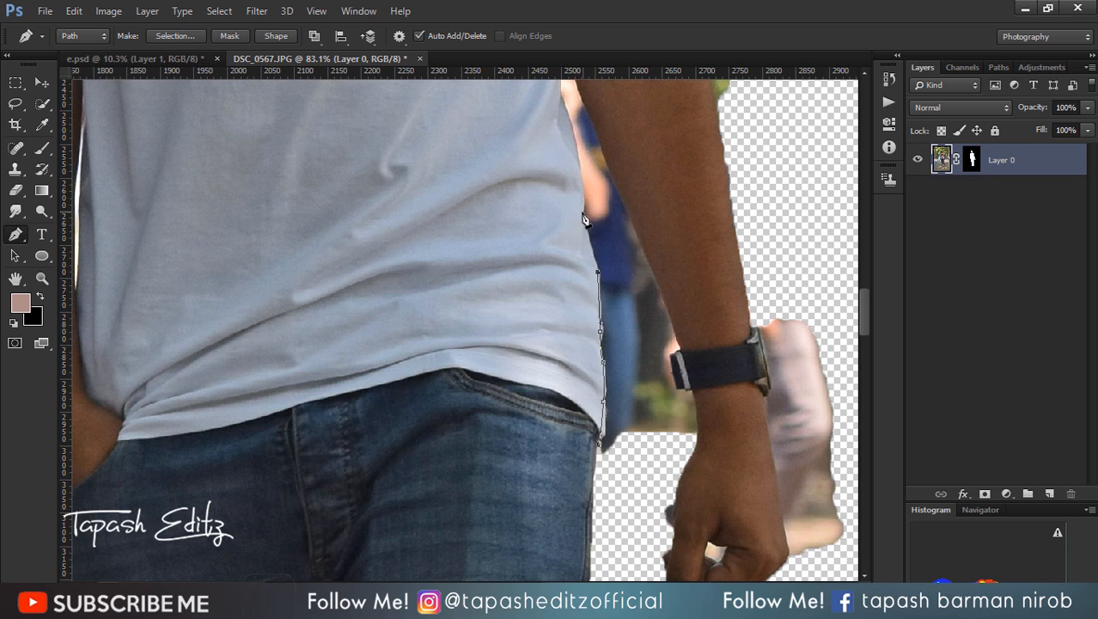
pyautogui.click(581, 214)
pyautogui.click(578, 159)
pyautogui.scroll(3, 579, 163)
pyautogui.click(560, 284)
pyautogui.click(564, 226)
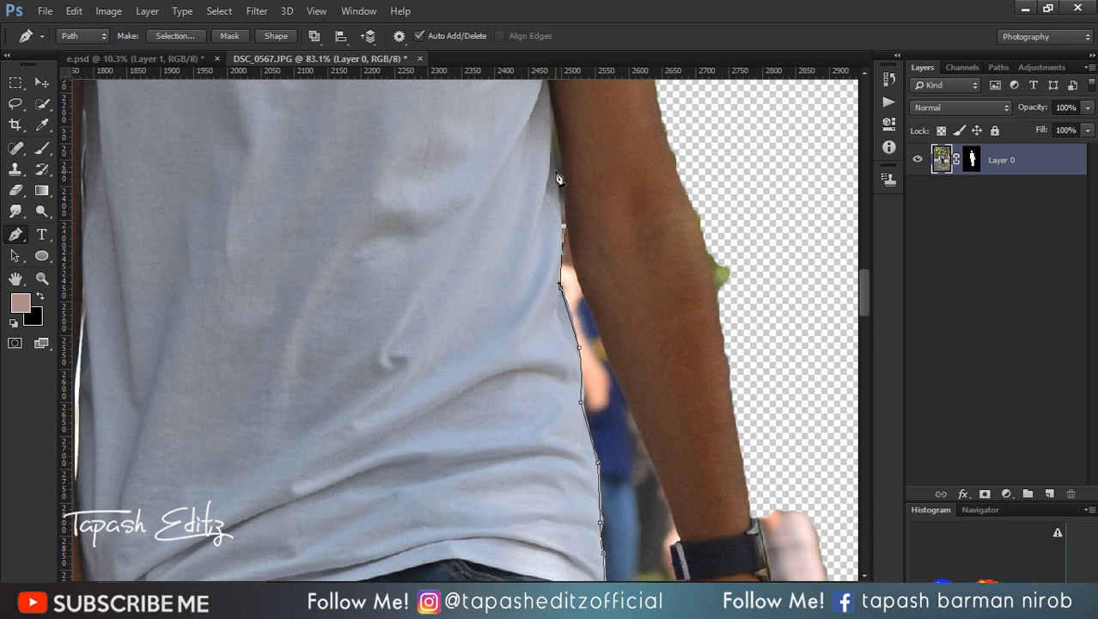
# Continue the path from the armpit down the arm's inner edge and around the watch strap to the wrist.
pyautogui.click(567, 188)
pyautogui.click(576, 262)
pyautogui.click(610, 361)
pyautogui.click(674, 517)
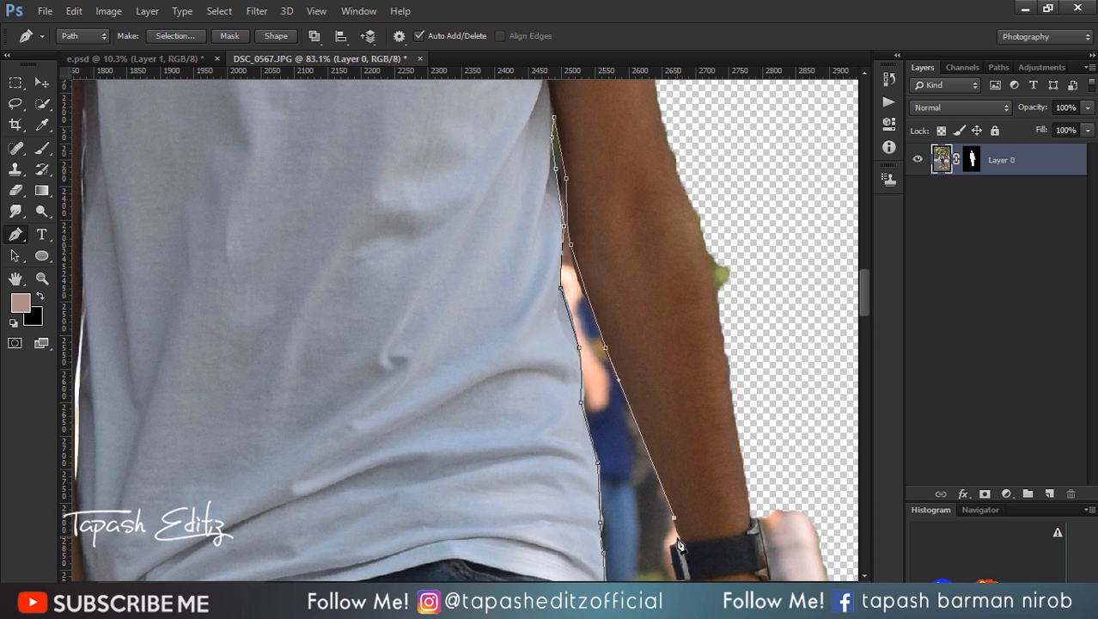
pyautogui.click(677, 538)
pyautogui.scroll(-5, 729, 248)
pyautogui.click(697, 298)
pyautogui.click(697, 315)
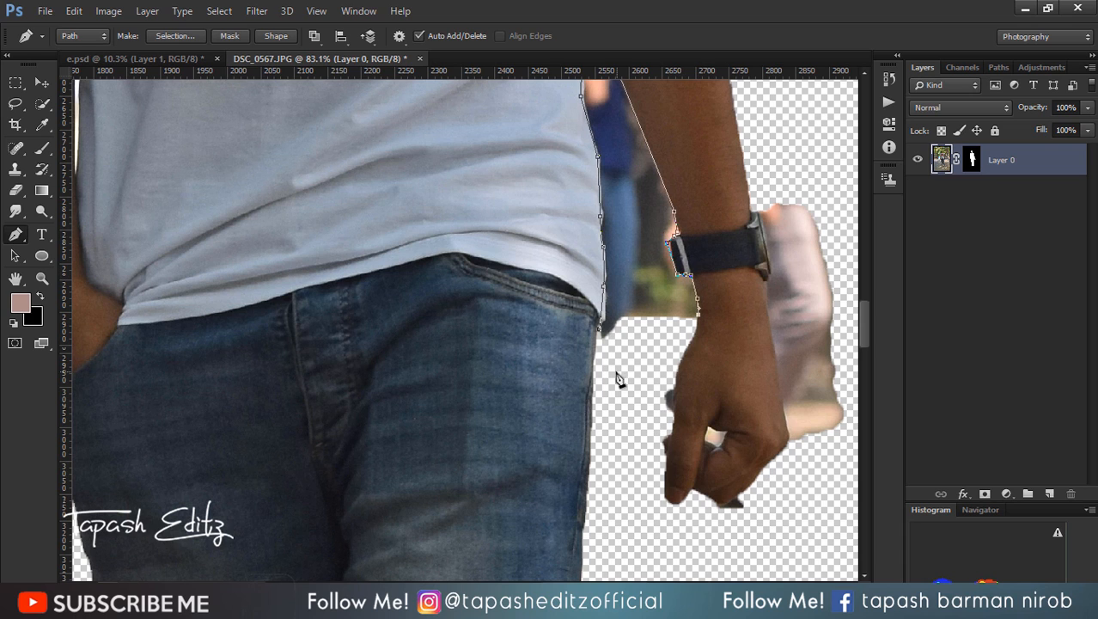
# Extend the path around the fist and up the outer side of the hand, past the watch.
pyautogui.click(674, 394)
pyautogui.click(631, 446)
pyautogui.click(723, 523)
pyautogui.hotkey('ctrl', 'z')
pyautogui.click(643, 519)
pyautogui.scroll(2, 729, 510)
pyautogui.click(720, 505)
pyautogui.click(786, 444)
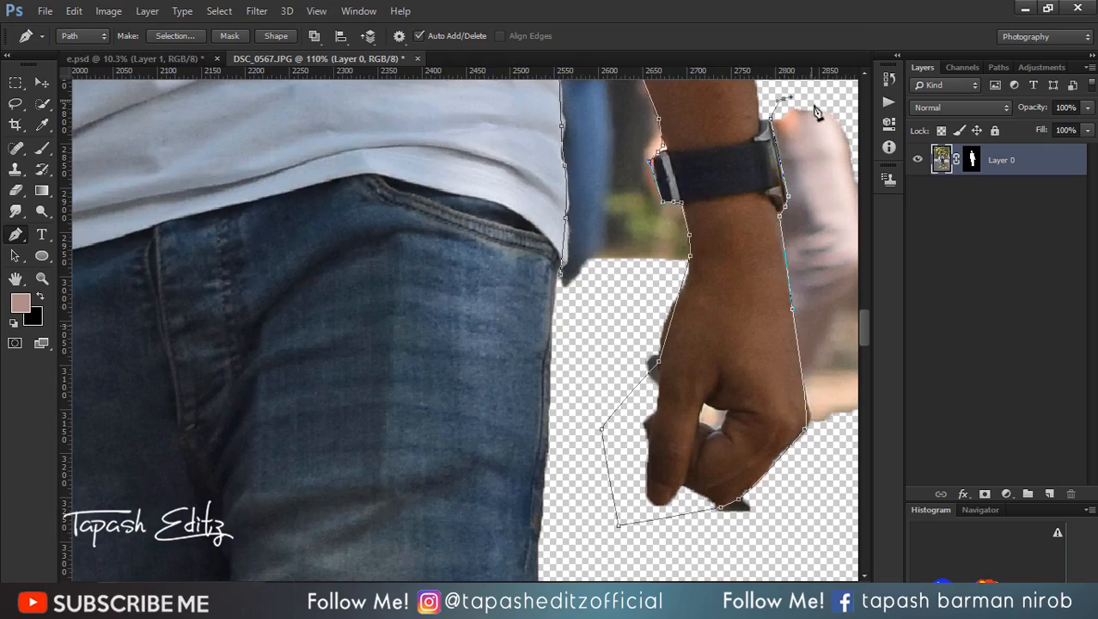
# Loop the path outside the leftover background beside the hand and close it at the shirt hem.
pyautogui.scroll(-4, 823, 116)
pyautogui.scroll(-2, 824, 116)
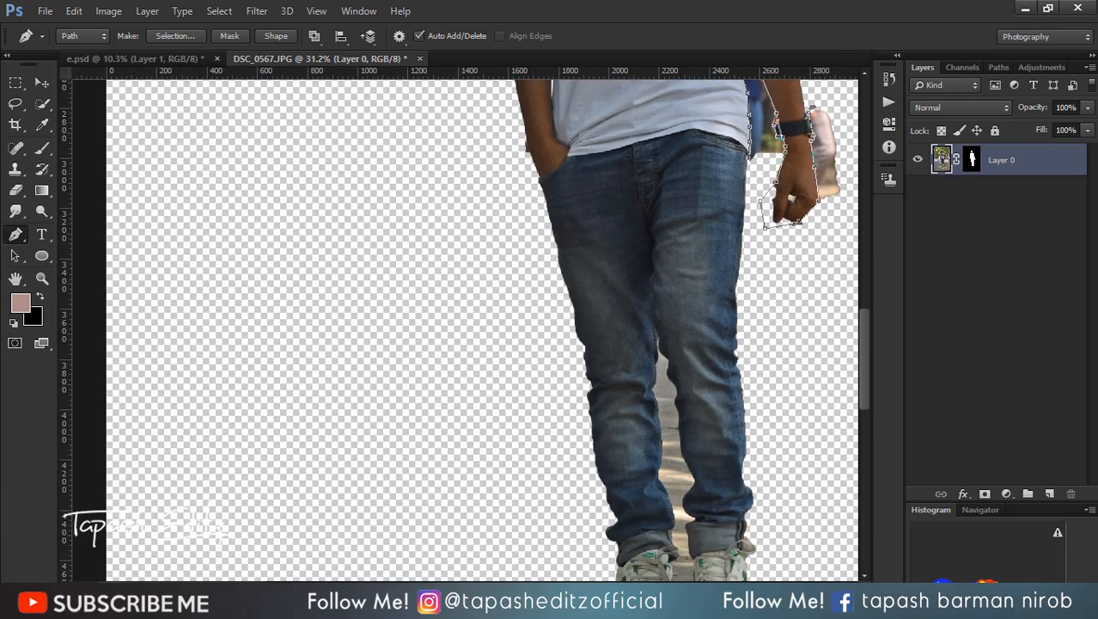
pyautogui.hscroll(2, 582, 475)
pyautogui.click(744, 101)
pyautogui.click(772, 149)
pyautogui.moveTo(751, 275); pyautogui.dragTo(745, 285)
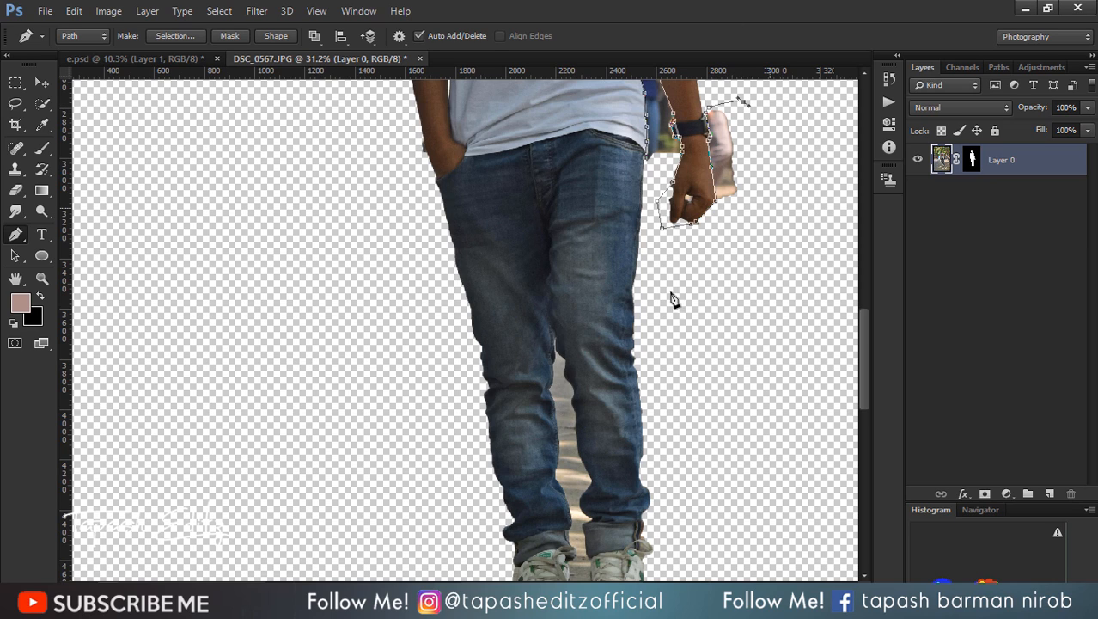
pyautogui.click(671, 293)
pyautogui.click(651, 229)
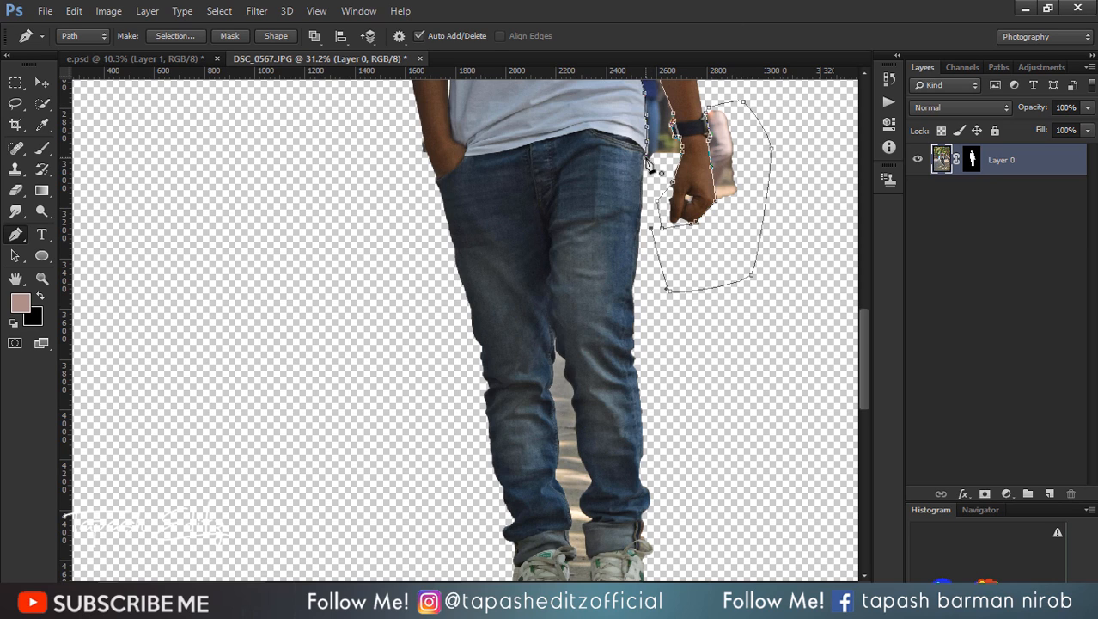
pyautogui.click(648, 160)
# Convert the closed path into a new anti-aliased selection with a 0.5 px feather radius.
pyautogui.rightClick(735, 215)
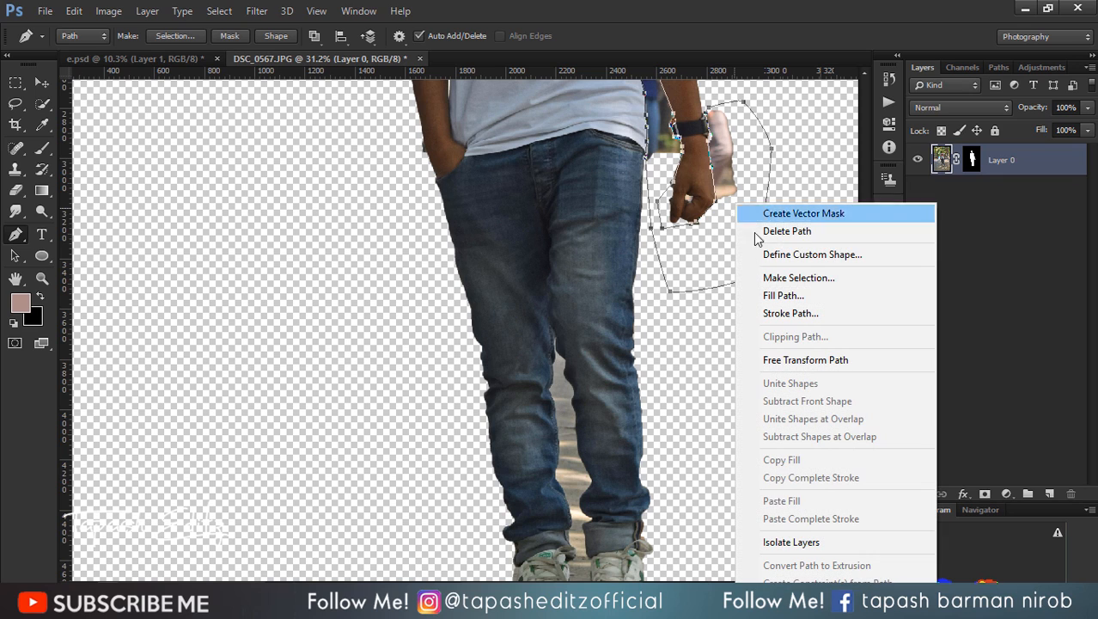
pyautogui.click(757, 275)
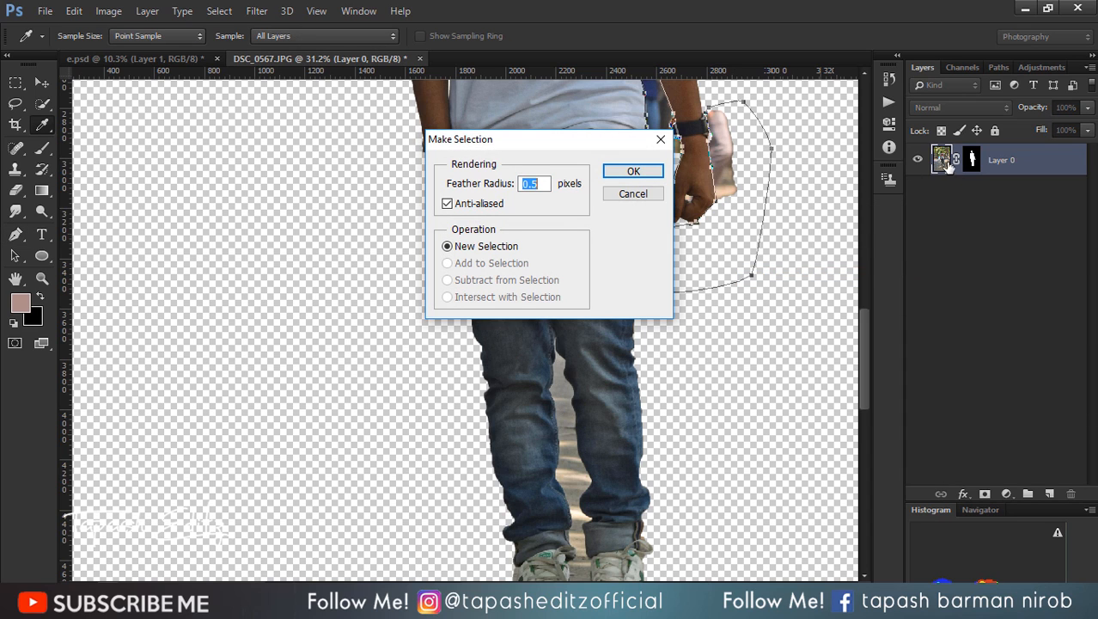
pyautogui.click(636, 172)
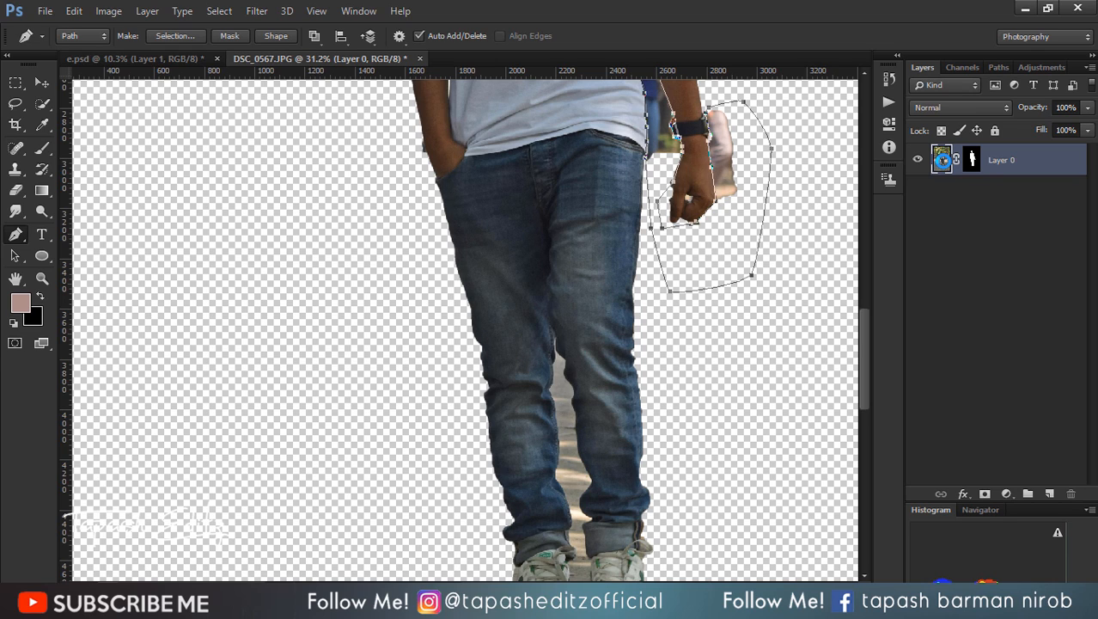
pyautogui.hotkey('ctrl', 'Return')
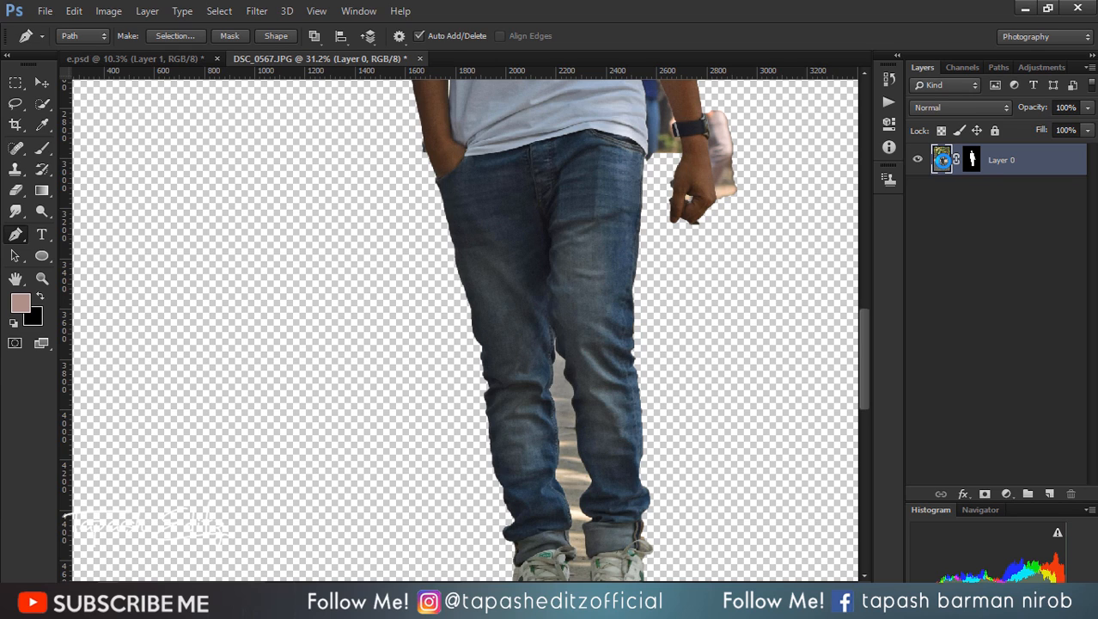
# Delete the selected background around the arm and hand from the layer image and clear the selection.
pyautogui.click(972, 159)
pyautogui.click(943, 162)
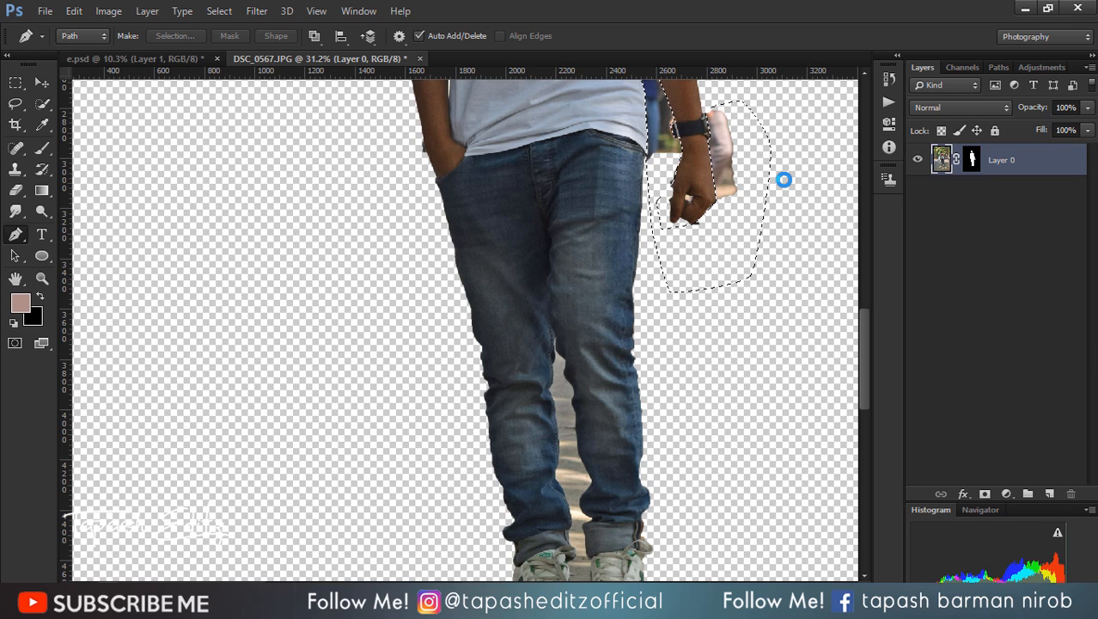
pyautogui.press('Delete')
pyautogui.hotkey('ctrl', 'd')
pyautogui.scroll(-8, 770, 213)
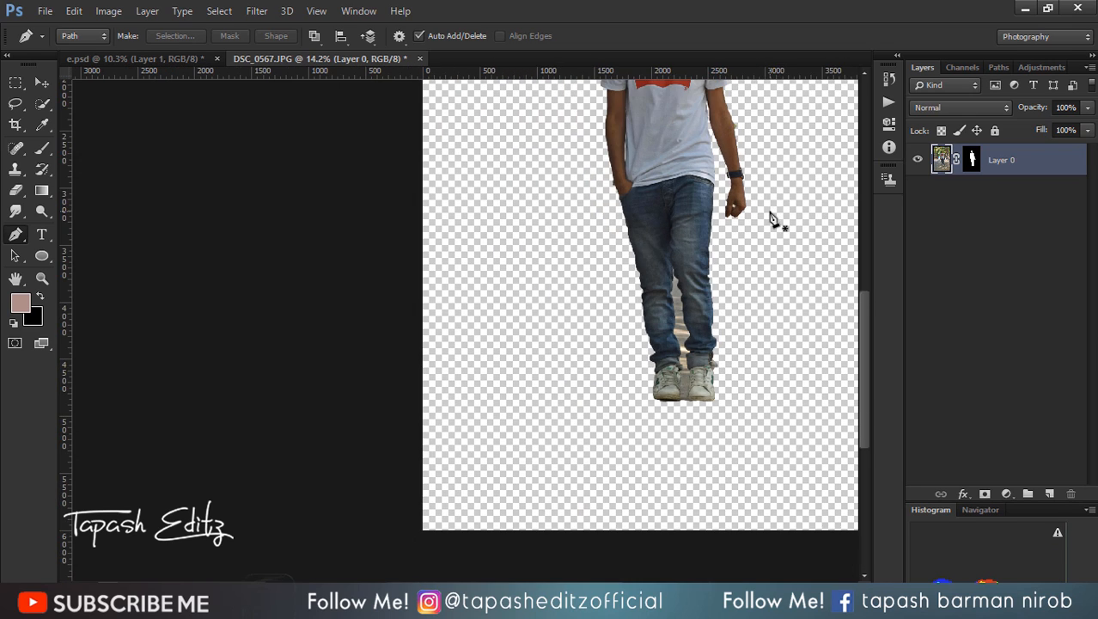
# Switch to the Brush tool at the elbow of the hanging arm and reduce its size to 20 px.
pyautogui.scroll(15, 760, 129)
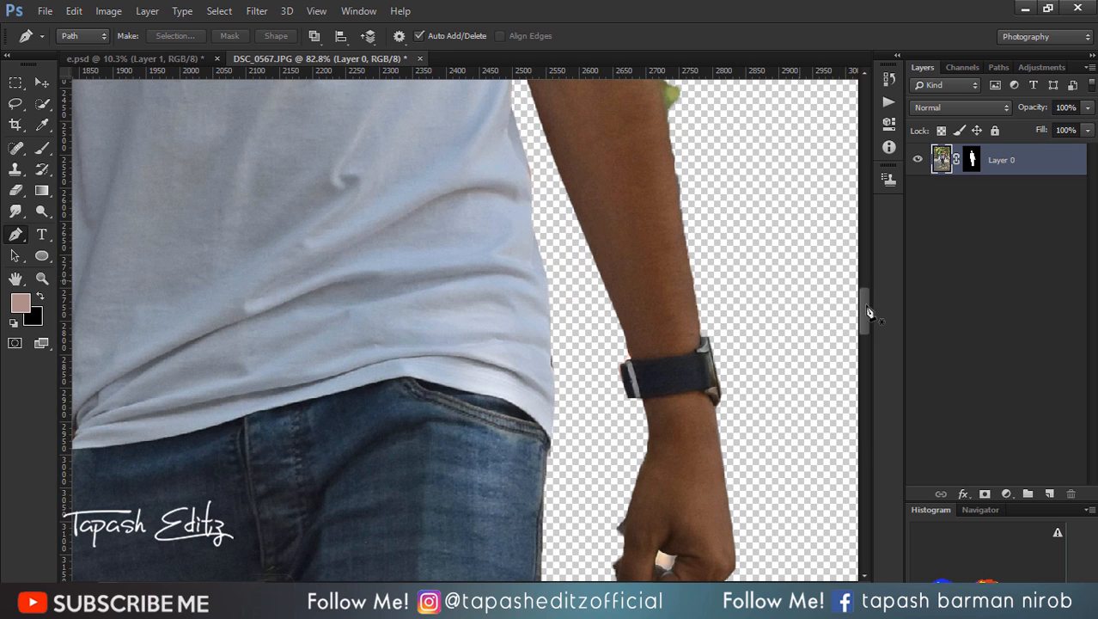
pyautogui.scroll(-2, 706, 228)
pyautogui.scroll(15, 871, 260)
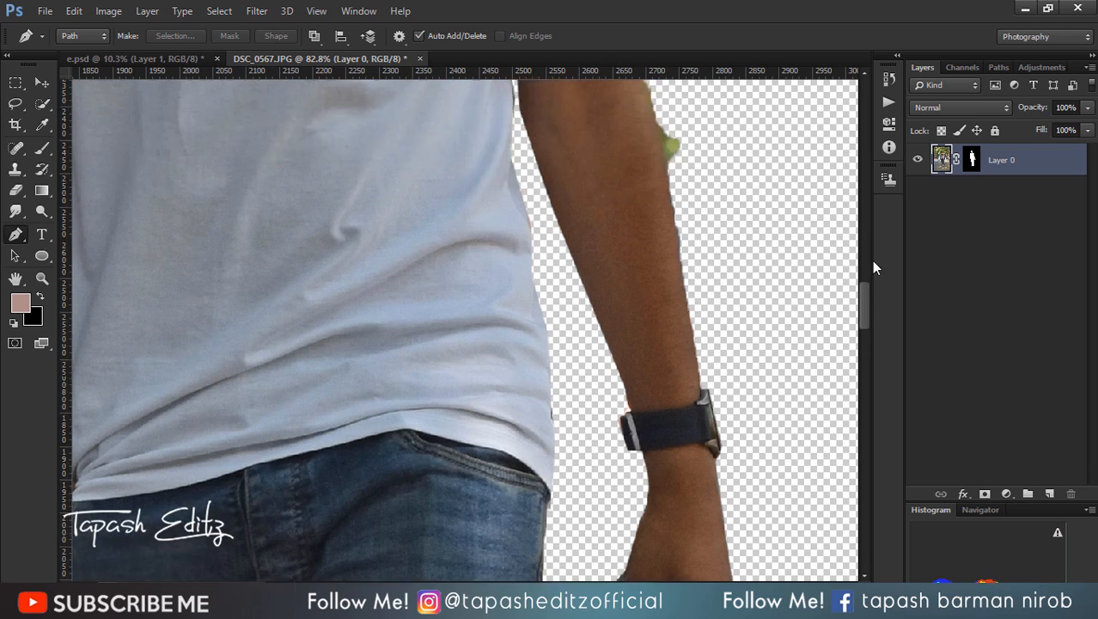
pyautogui.scroll(-4, 875, 262)
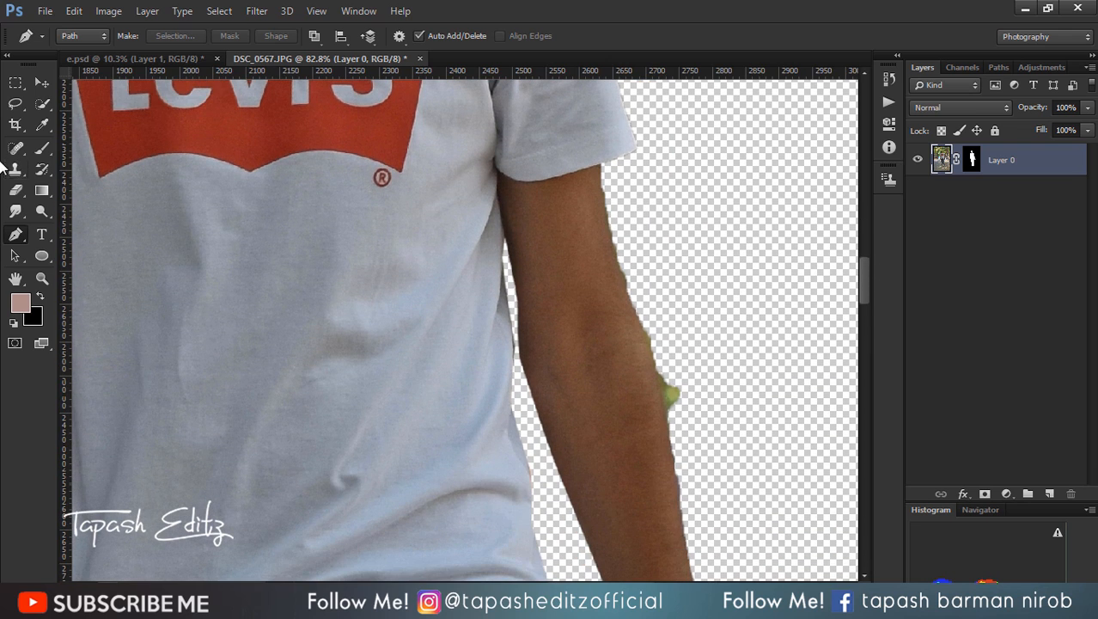
pyautogui.click(43, 147)
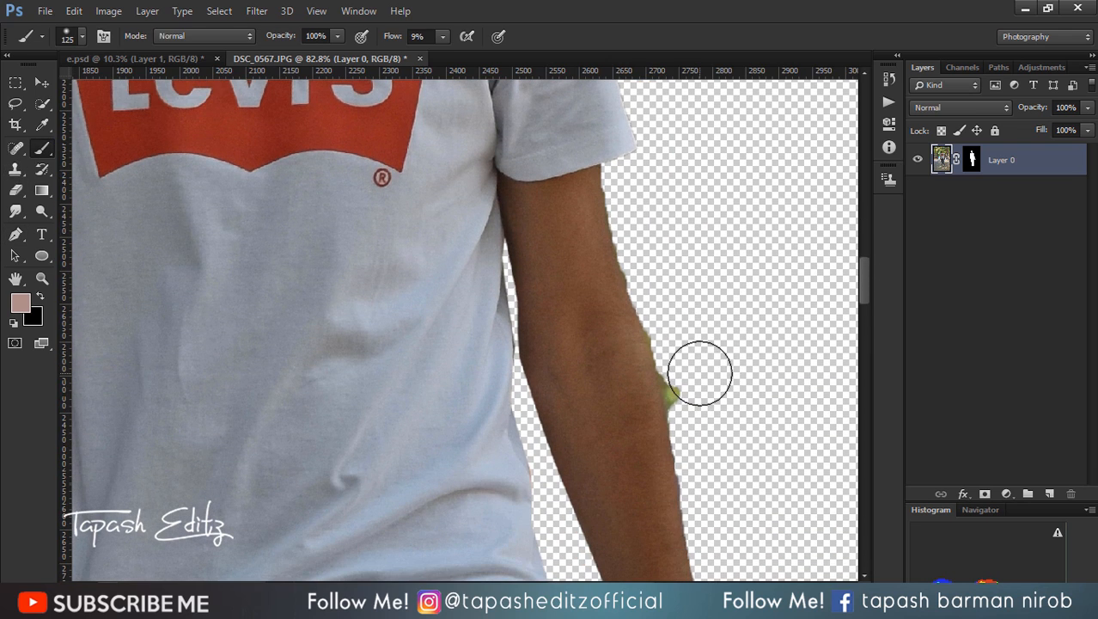
pyautogui.press('[')
pyautogui.press('[')
pyautogui.press('[')
pyautogui.press('[')
pyautogui.press('[')
pyautogui.press('[')
pyautogui.press('[')
pyautogui.press('[')
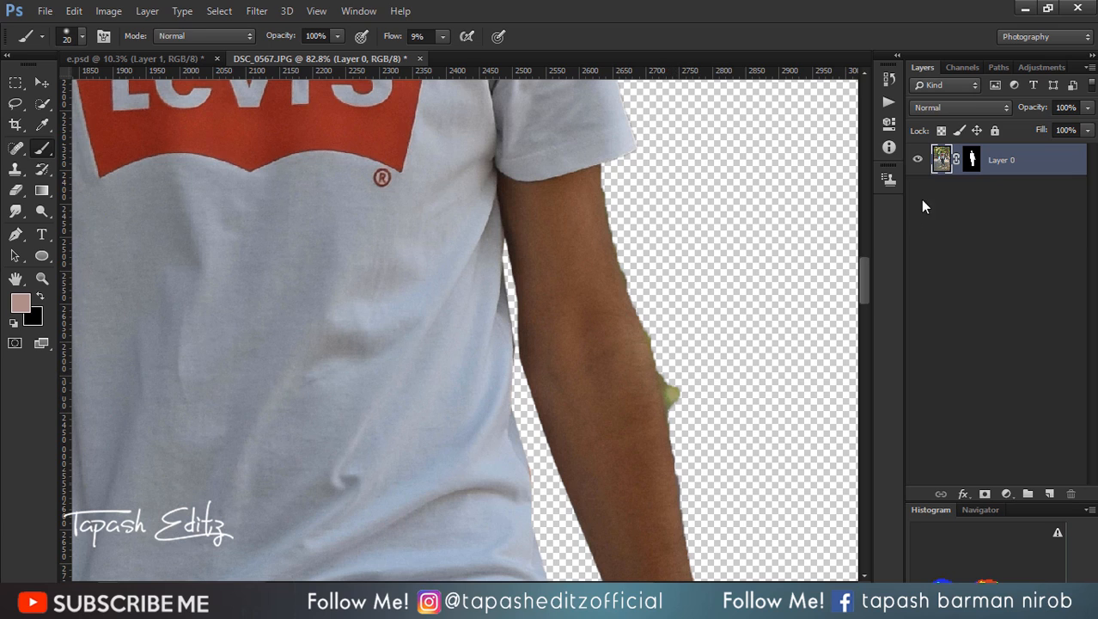
# Paint black on the layer mask at 100% flow to hide the green spill along the forearm's outer edge.
pyautogui.press('d')
pyautogui.click(968, 160)
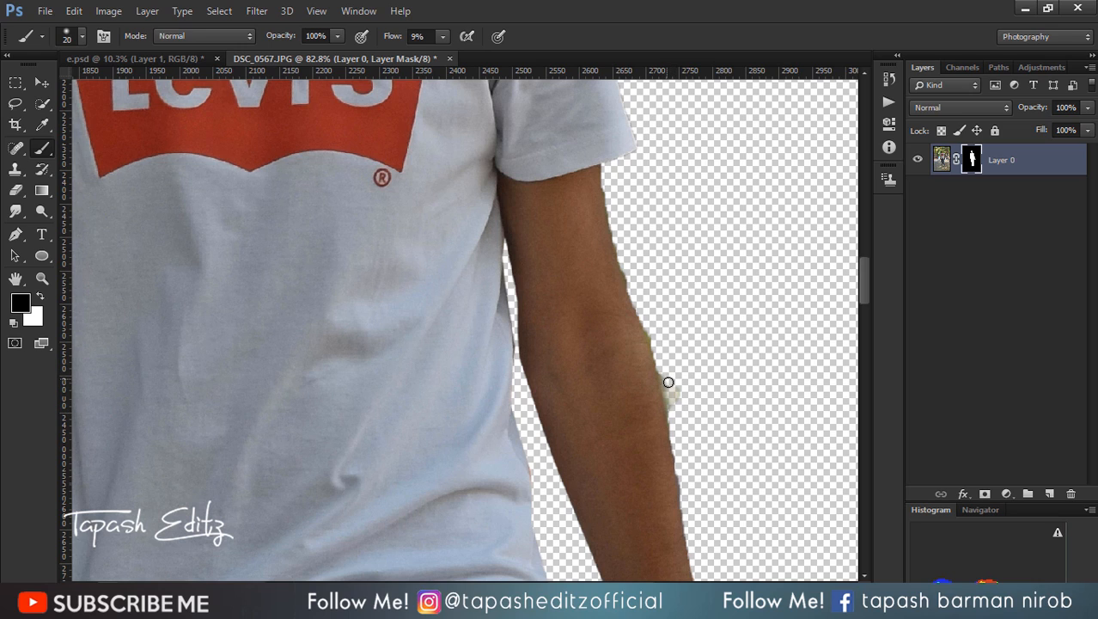
pyautogui.click(443, 36)
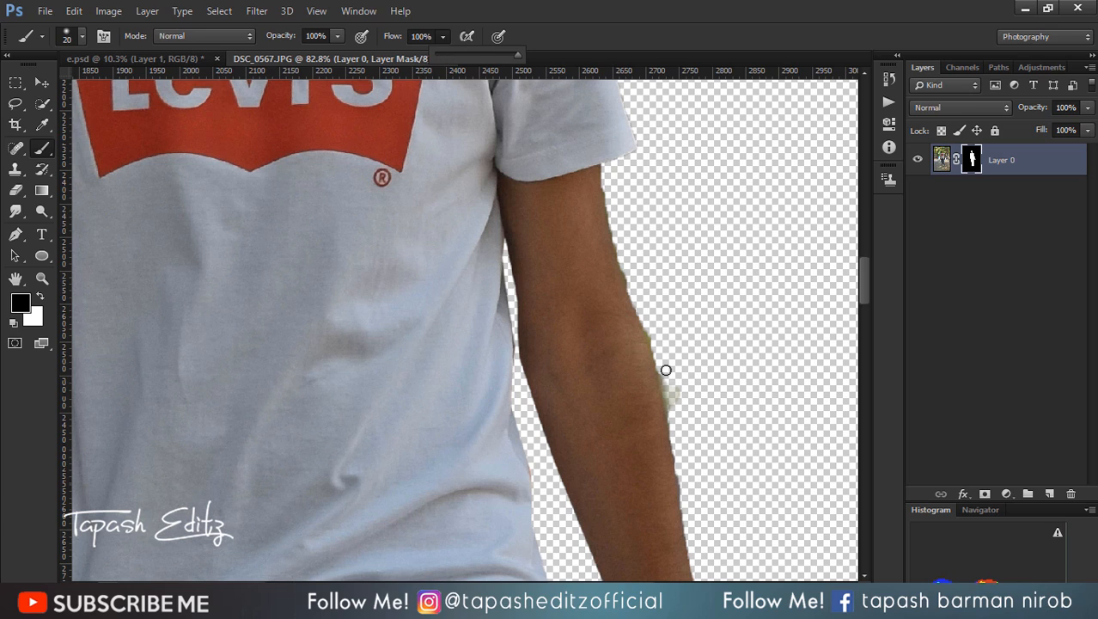
pyautogui.moveTo(666, 370); pyautogui.dragTo(675, 427)
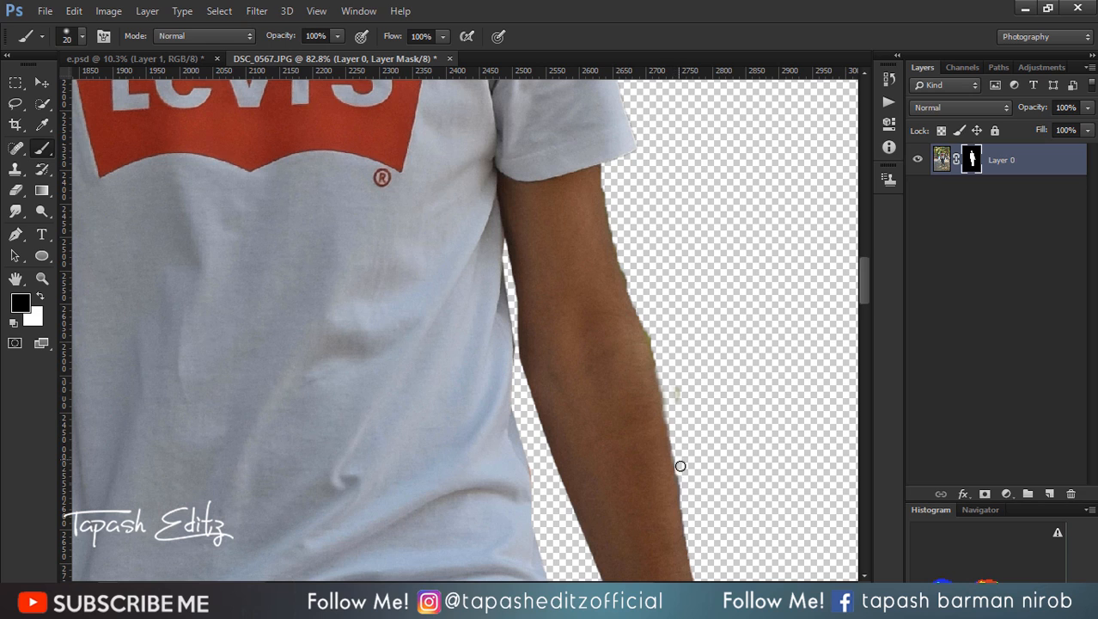
pyautogui.moveTo(685, 514); pyautogui.dragTo(688, 527)
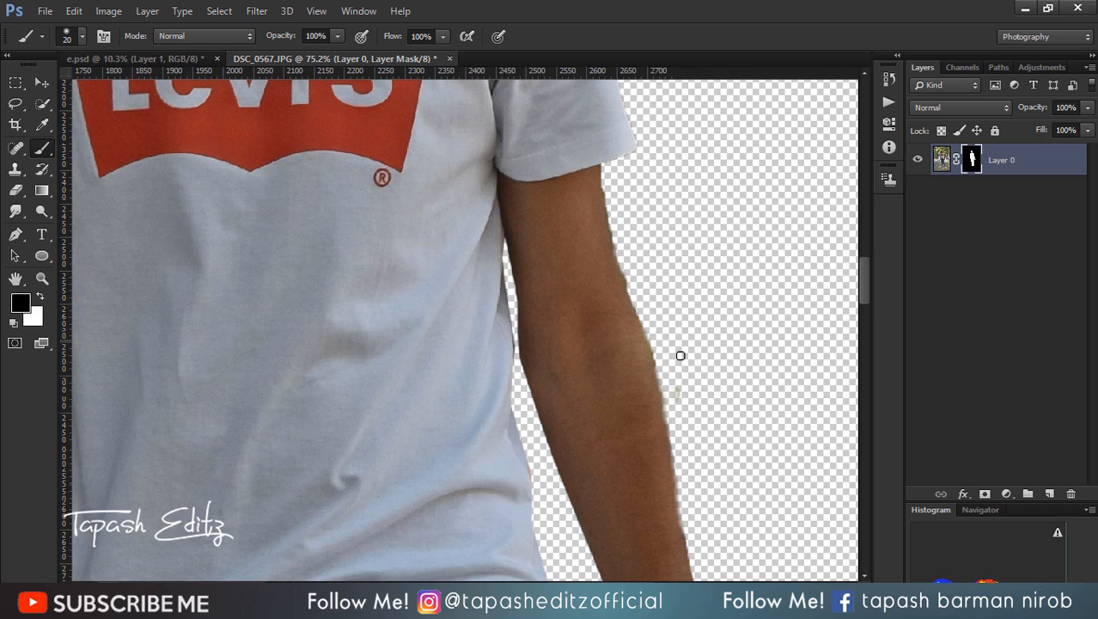
# Quick-select the leftover ground between the two jean legs, from the upper gap down to just above the shoes.
pyautogui.scroll(-2, 679, 353)
pyautogui.moveTo(861, 296); pyautogui.dragTo(870, 400)
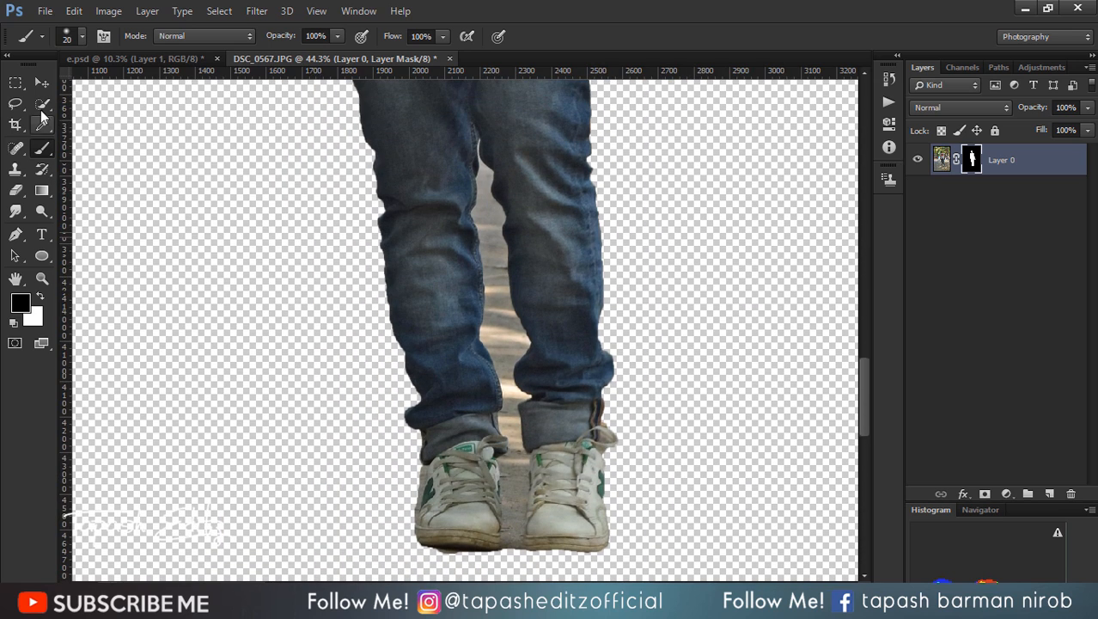
pyautogui.click(41, 105)
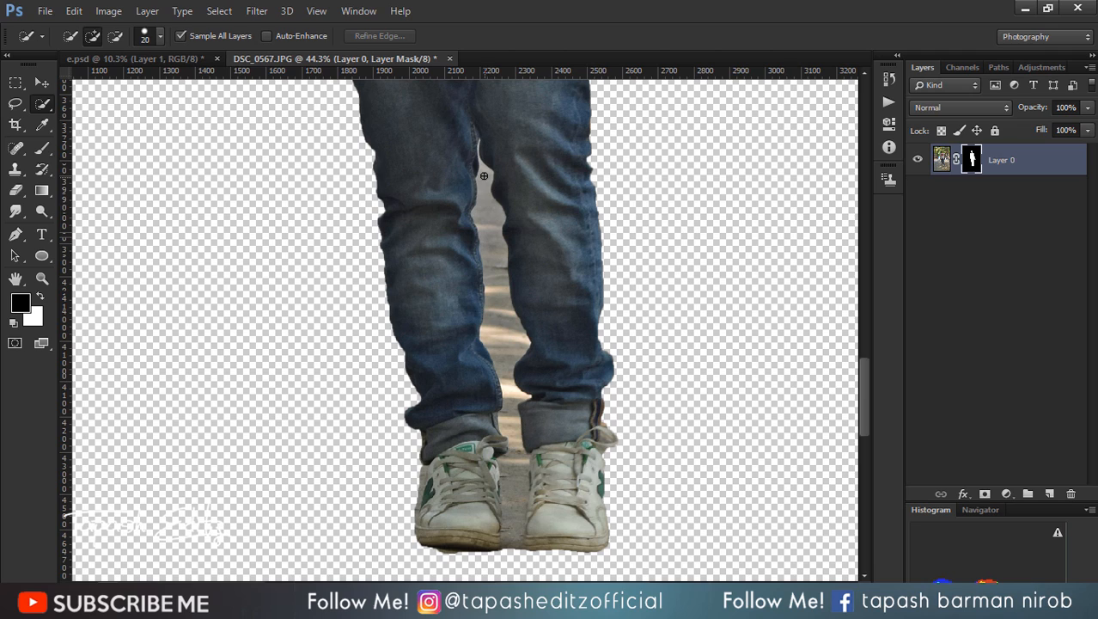
pyautogui.click(484, 175)
pyautogui.moveTo(501, 275); pyautogui.dragTo(505, 354)
pyautogui.moveTo(512, 405); pyautogui.dragTo(510, 402)
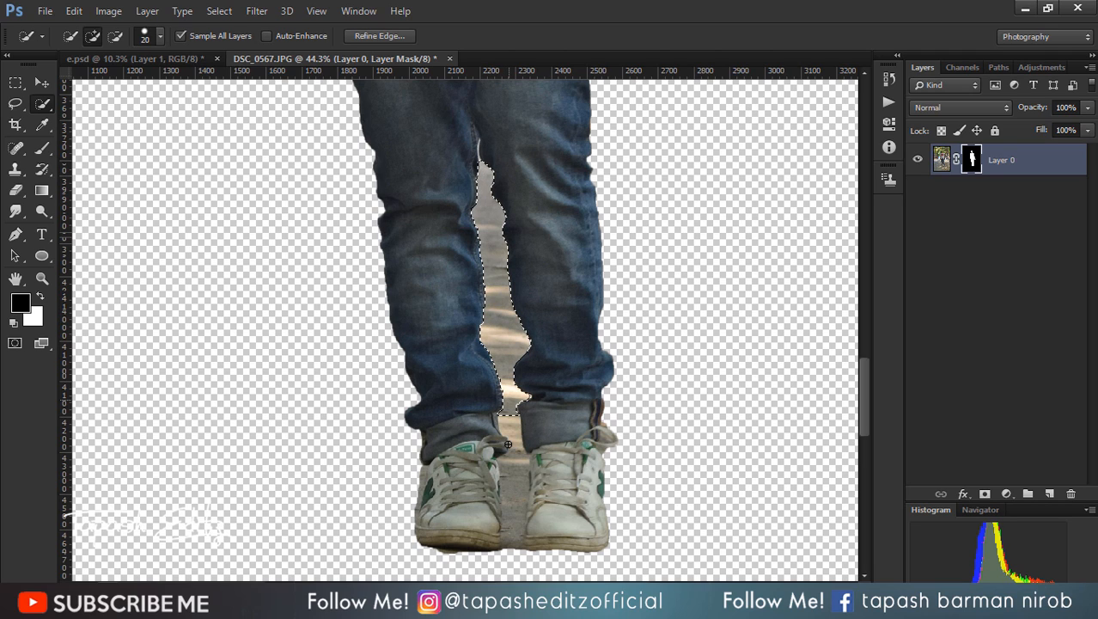
pyautogui.moveTo(508, 444); pyautogui.dragTo(514, 463)
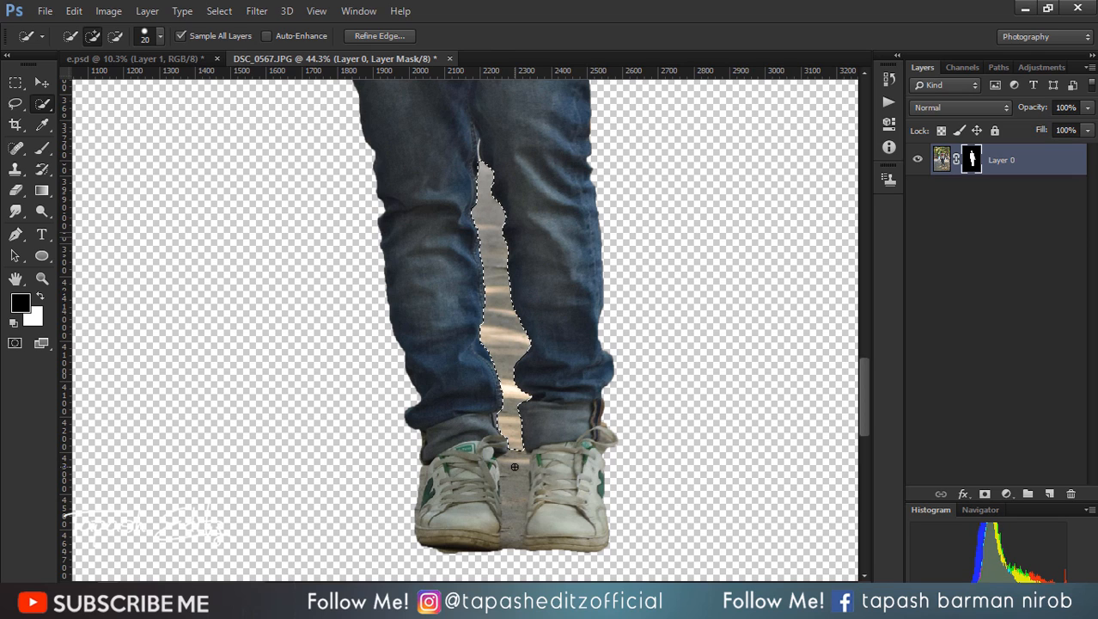
# Delete the selected background between the legs from the layer image and clear the selection.
pyautogui.click(939, 160)
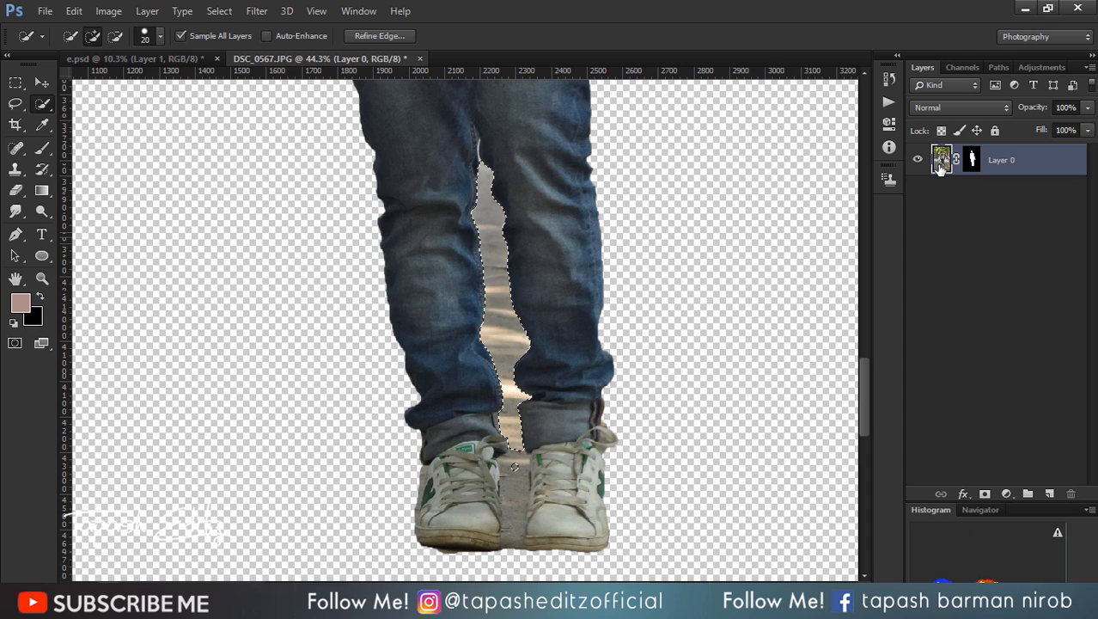
pyautogui.press('Delete')
pyautogui.hotkey('ctrl', 'd')
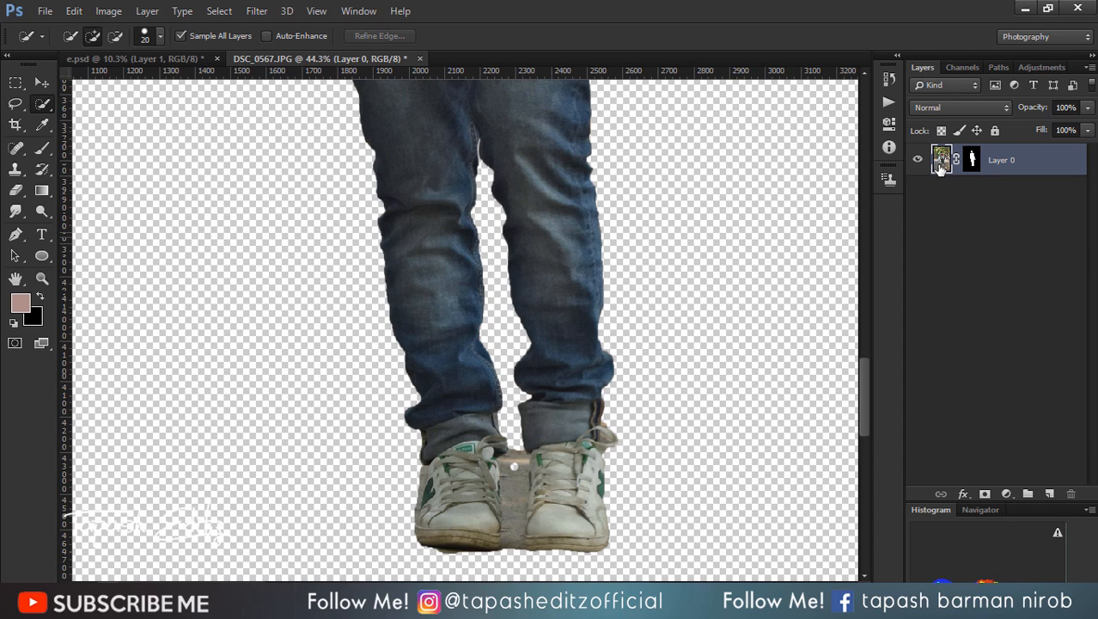
pyautogui.moveTo(941, 168); pyautogui.dragTo(937, 171)
pyautogui.moveTo(514, 464); pyautogui.dragTo(513, 544)
# Begin a Pen tool path below the jean cuff and trace the inner edge of the shoe with the dark lower sole past its toe.
pyautogui.scroll(5, 513, 543)
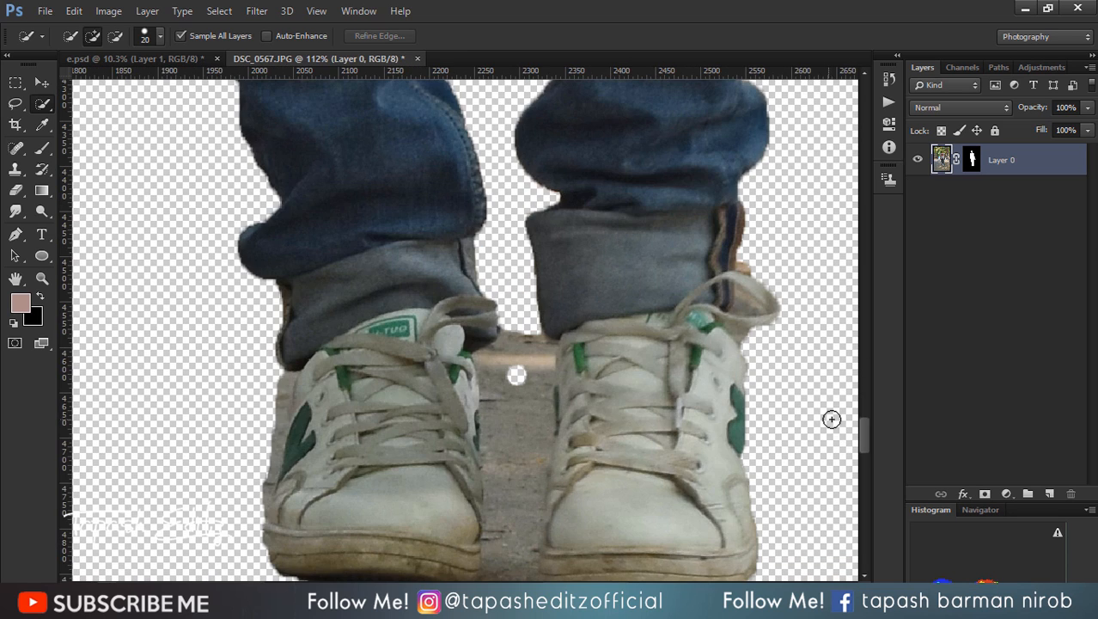
pyautogui.moveTo(862, 431); pyautogui.dragTo(865, 443)
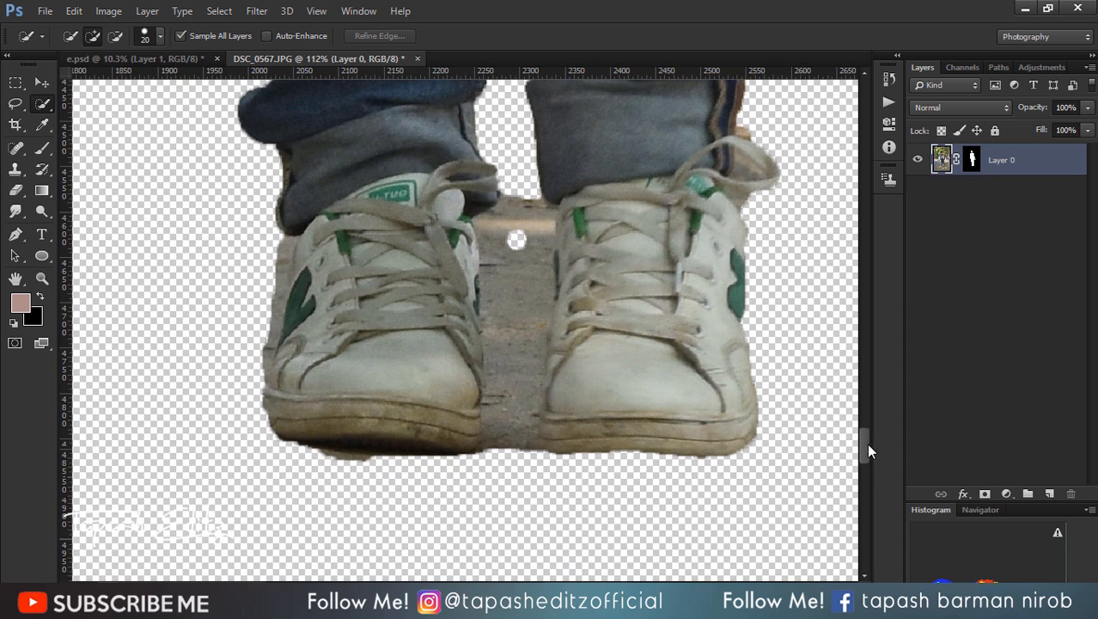
pyautogui.click(16, 233)
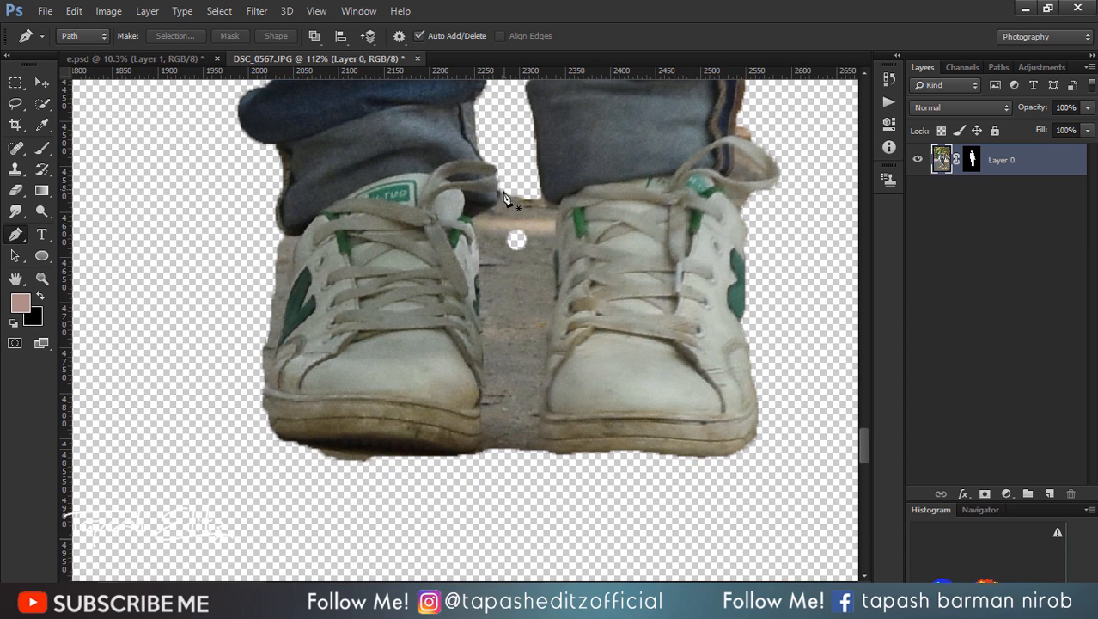
pyautogui.click(472, 216)
pyautogui.click(477, 249)
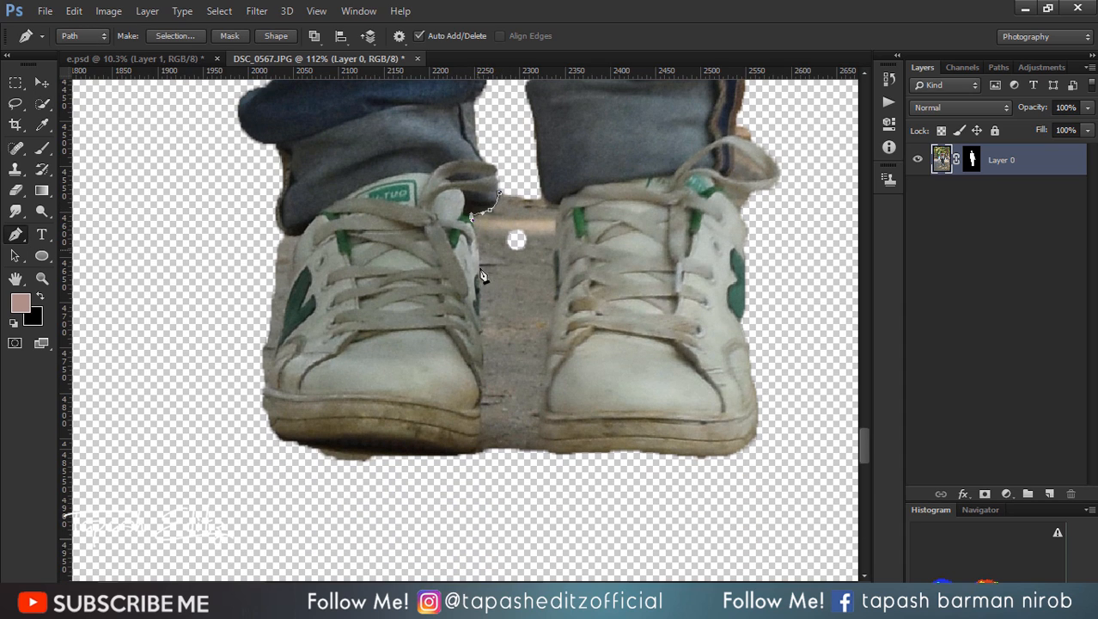
pyautogui.click(480, 267)
pyautogui.click(480, 290)
pyautogui.click(478, 330)
pyautogui.moveTo(483, 378); pyautogui.dragTo(476, 436)
pyautogui.moveTo(471, 450); pyautogui.dragTo(488, 481)
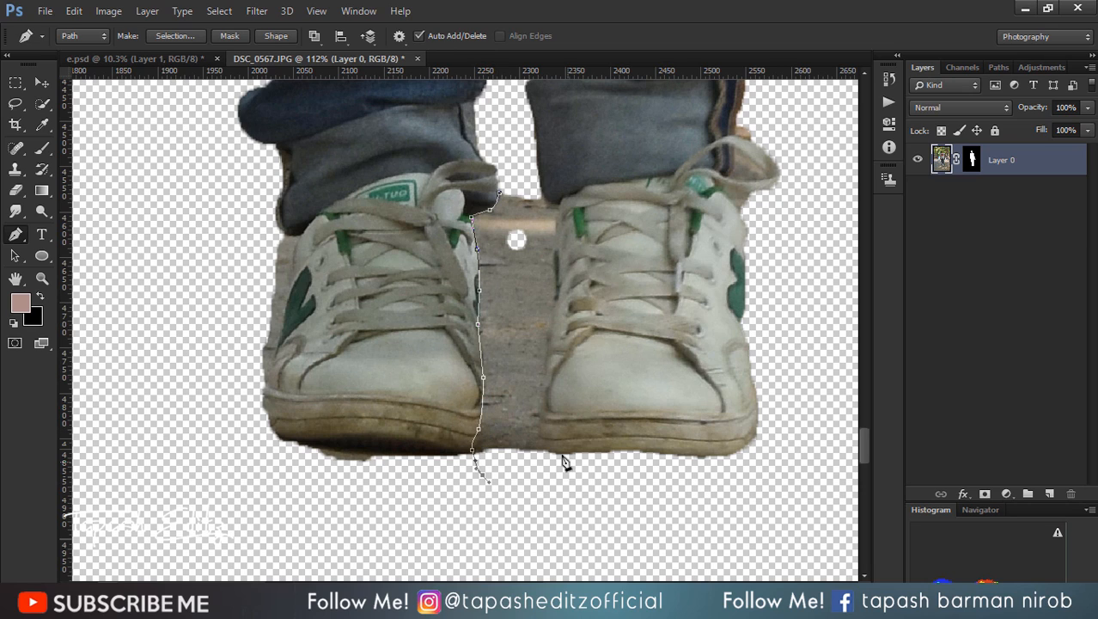
# Continue the path up the inner edge of the other shoe and close it between the jean cuffs.
pyautogui.click(557, 450)
pyautogui.moveTo(540, 435); pyautogui.dragTo(540, 426)
pyautogui.click(547, 384)
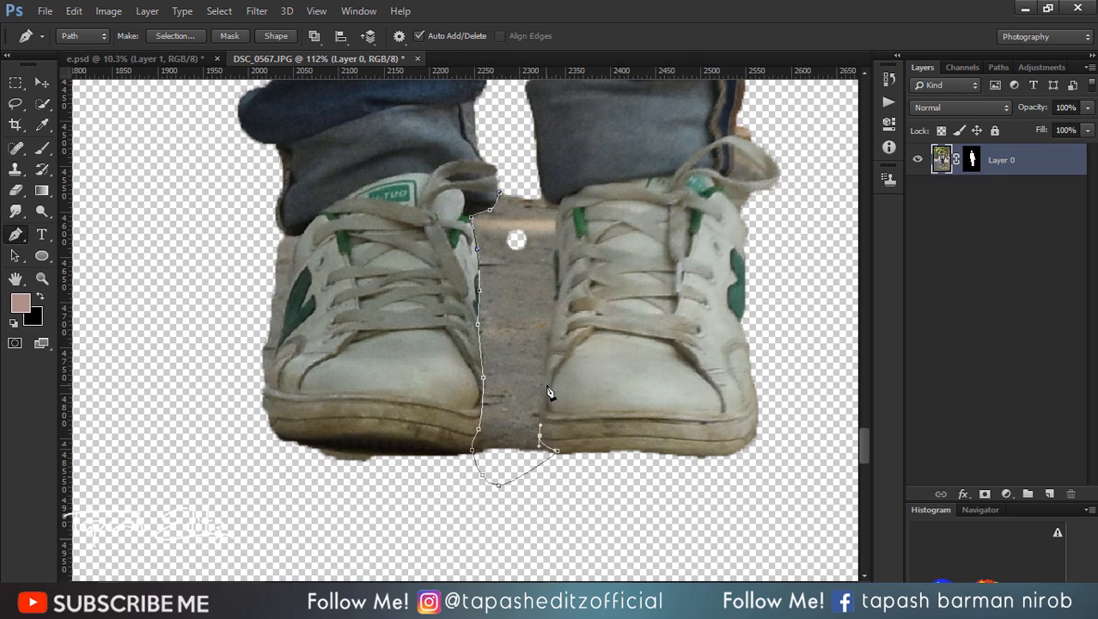
pyautogui.click(556, 273)
pyautogui.click(557, 201)
pyautogui.click(508, 178)
pyautogui.click(499, 190)
# Convert the closed path between the shoes into a selection.
pyautogui.rightClick(504, 212)
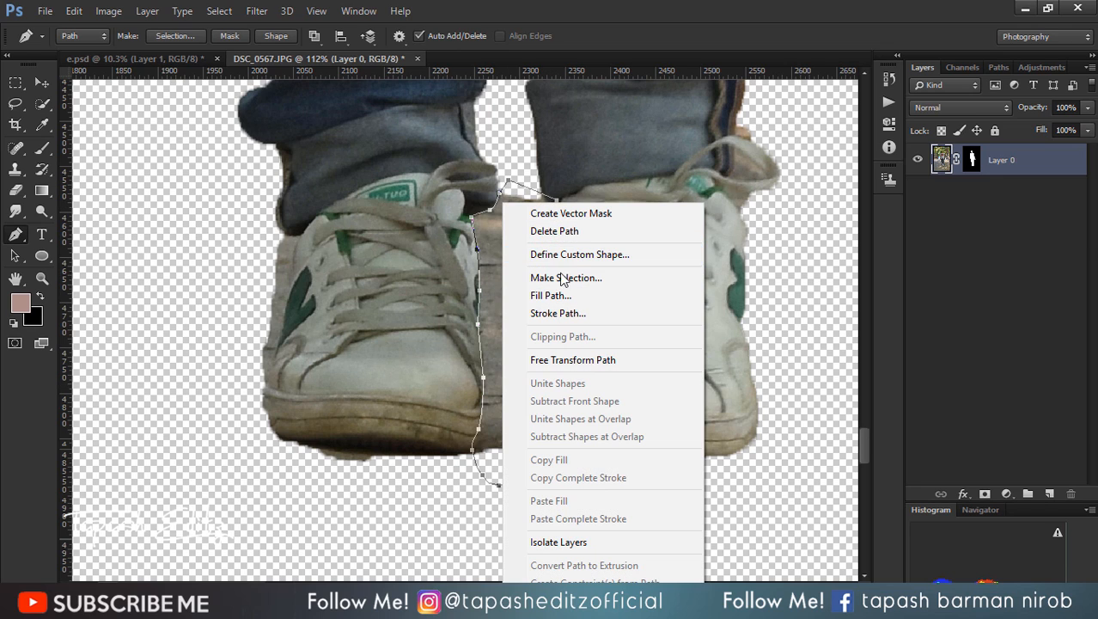
pyautogui.click(561, 277)
pyautogui.press('Return')
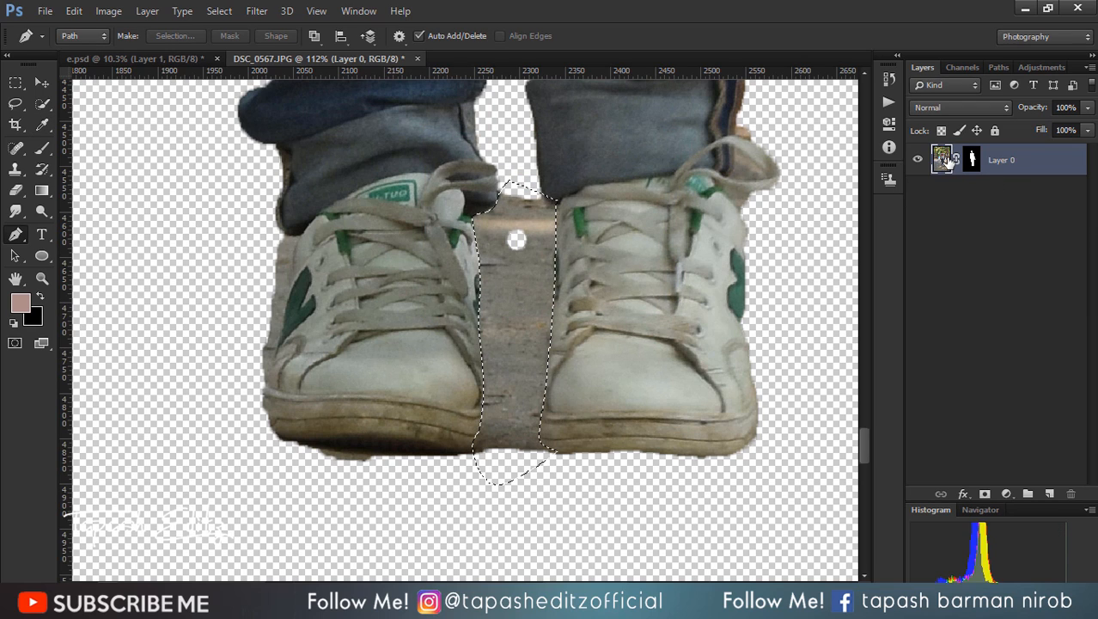
# Paint black on the layer mask inside the selection between the shoes, enlarging the brush to 175 px, and clear the selection.
pyautogui.click(972, 159)
pyautogui.click(41, 149)
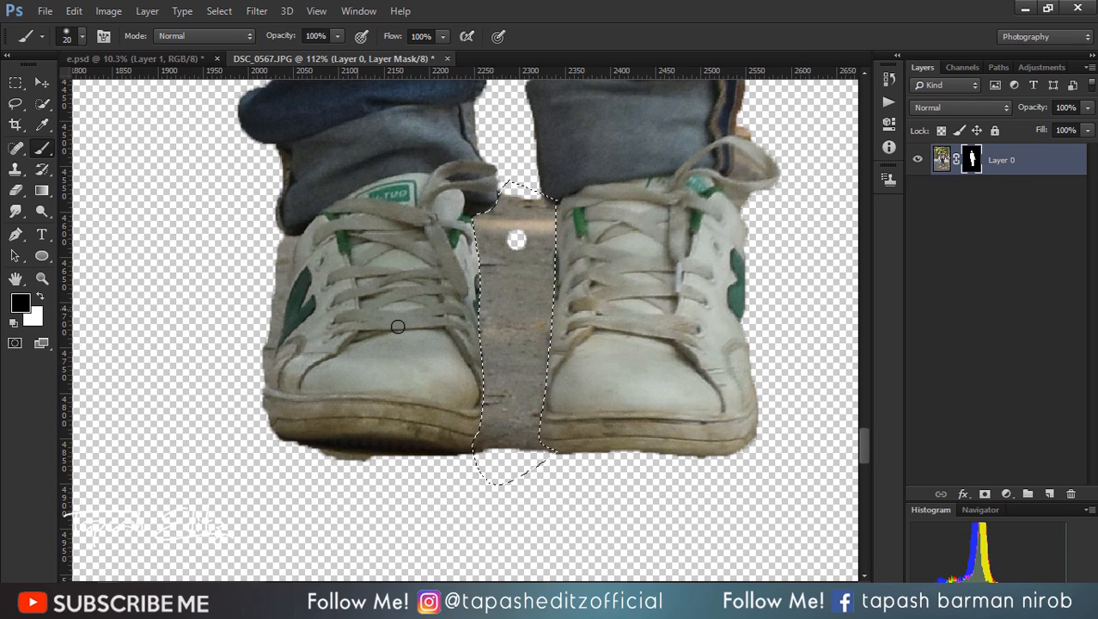
pyautogui.moveTo(547, 280)
pyautogui.mouseDown()
pyautogui.moveTo(529, 278)
pyautogui.moveTo(512, 461)
pyautogui.mouseUp()
pyautogui.press(']')
pyautogui.press(']')
pyautogui.press(']')
pyautogui.press(']')
pyautogui.press(']')
pyautogui.press(']')
pyautogui.press(']')
pyautogui.press(']')
pyautogui.press(']')
pyautogui.press(']')
pyautogui.press(']')
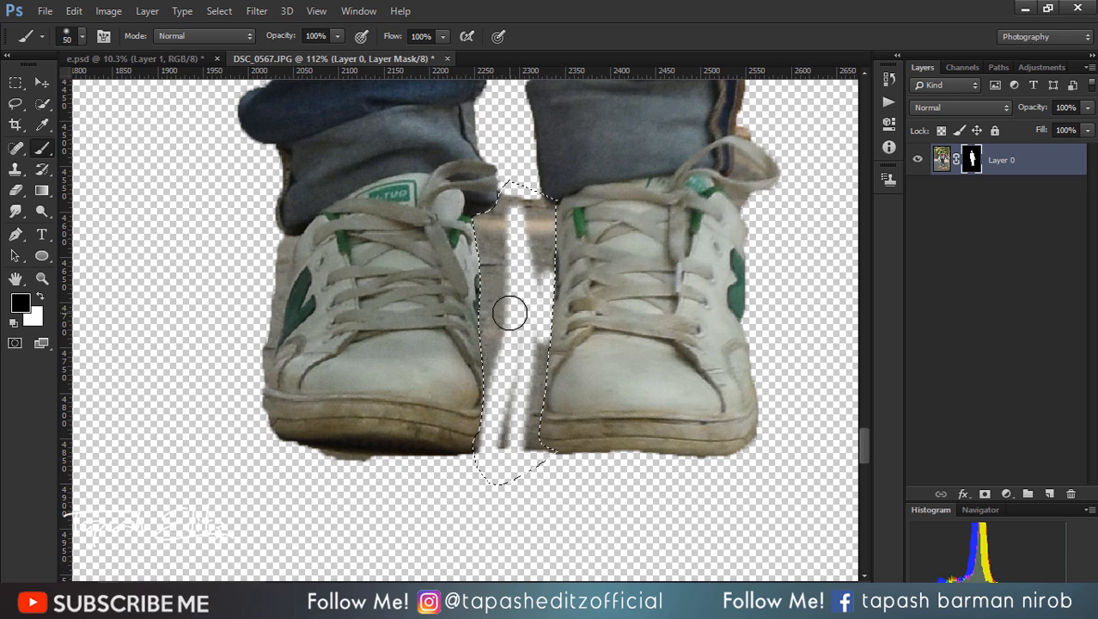
pyautogui.moveTo(509, 324)
pyautogui.mouseDown()
pyautogui.moveTo(582, 394)
pyautogui.moveTo(542, 467)
pyautogui.moveTo(481, 490)
pyautogui.moveTo(488, 461)
pyautogui.mouseUp()
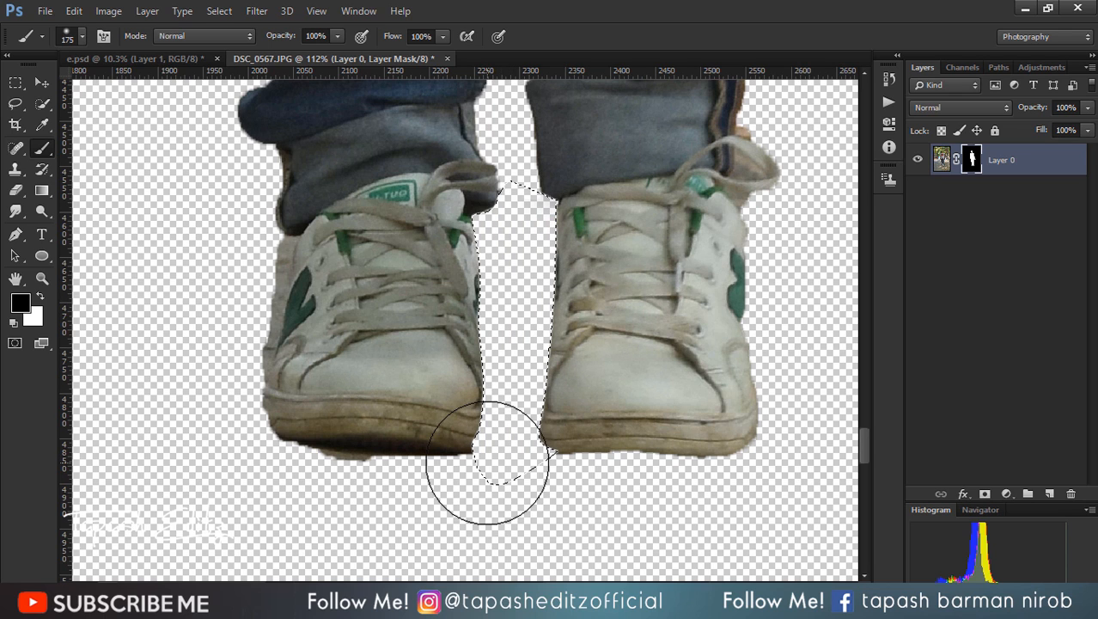
pyautogui.hotkey('ctrl', 'd')
# Duplicate Layer 0 with its mask and apply the copy's layer mask, leaving only the copy visible.
pyautogui.scroll(-15, 381, 446)
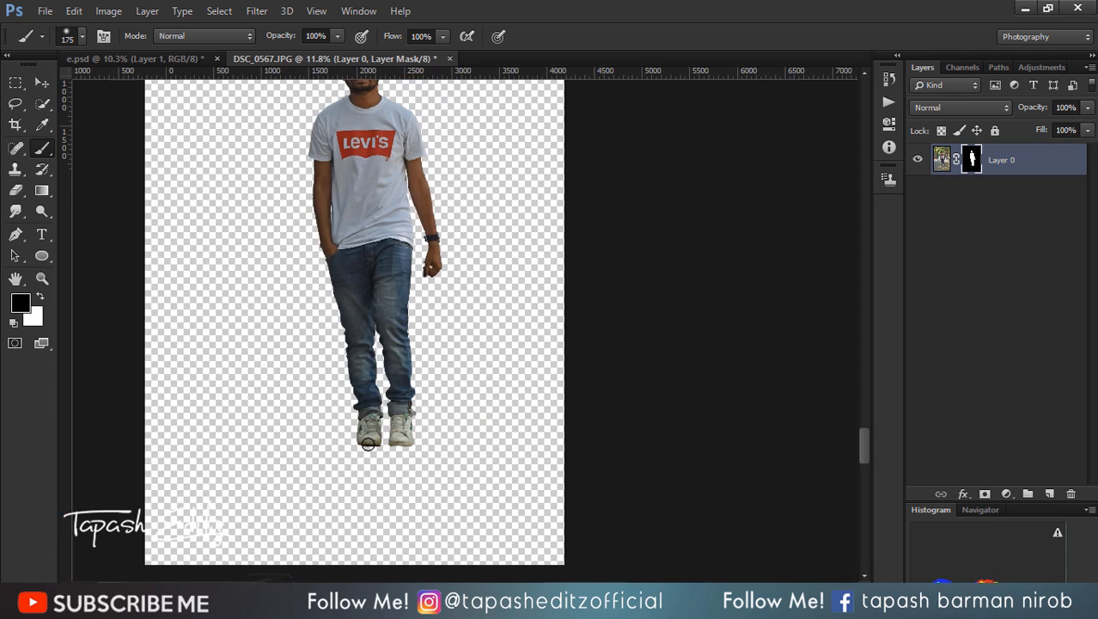
pyautogui.scroll(1, 430, 414)
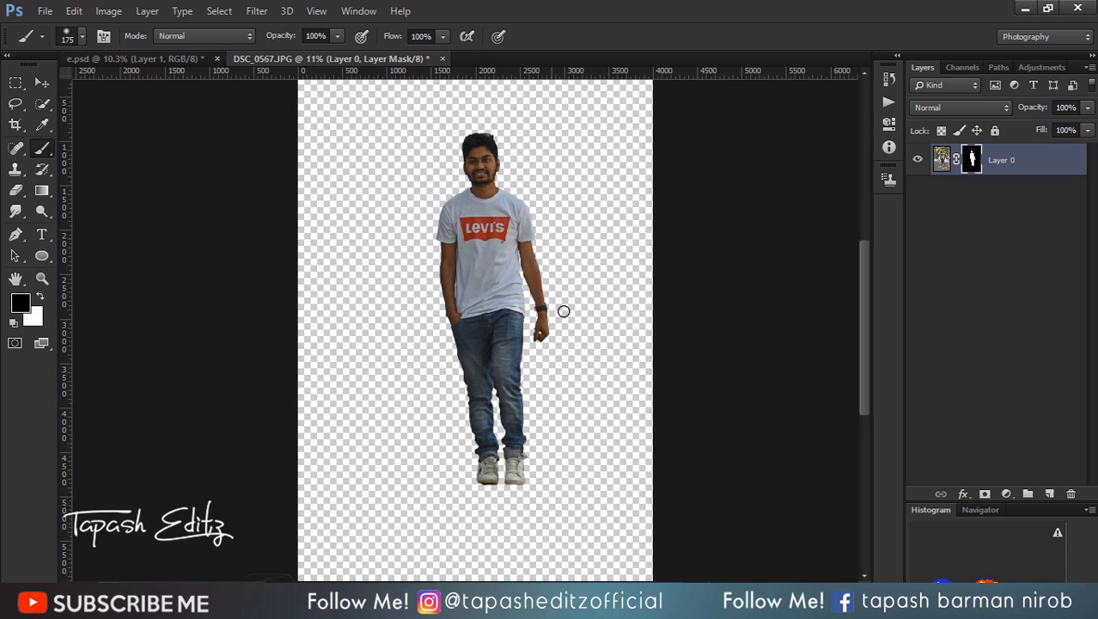
pyautogui.scroll(-1, 579, 292)
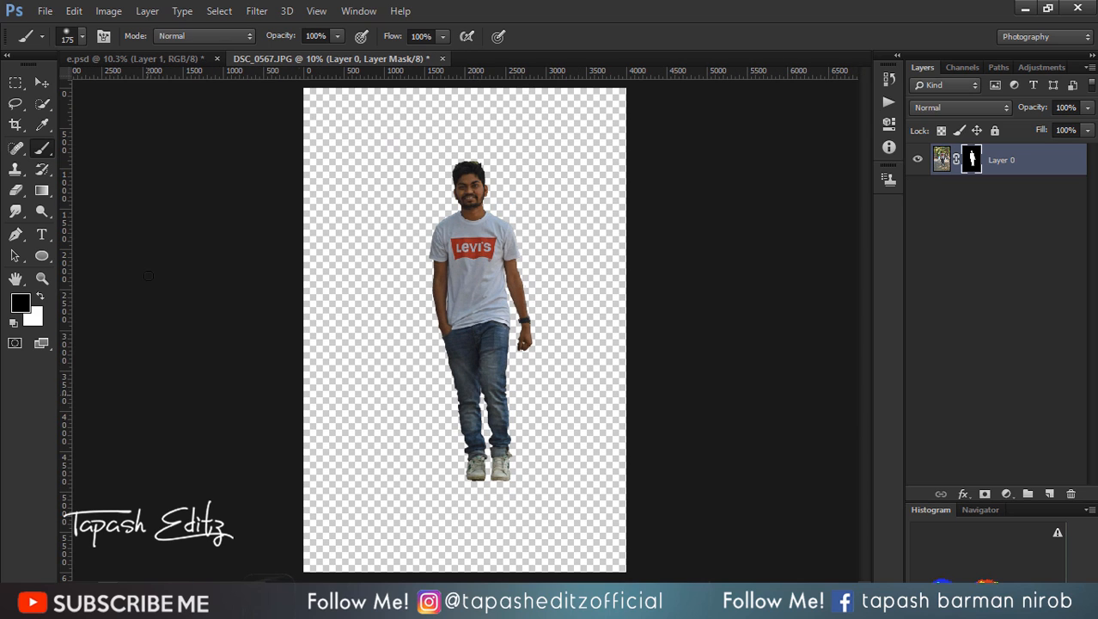
pyautogui.hotkey('ctrl', 'j')
pyautogui.rightClick(974, 157)
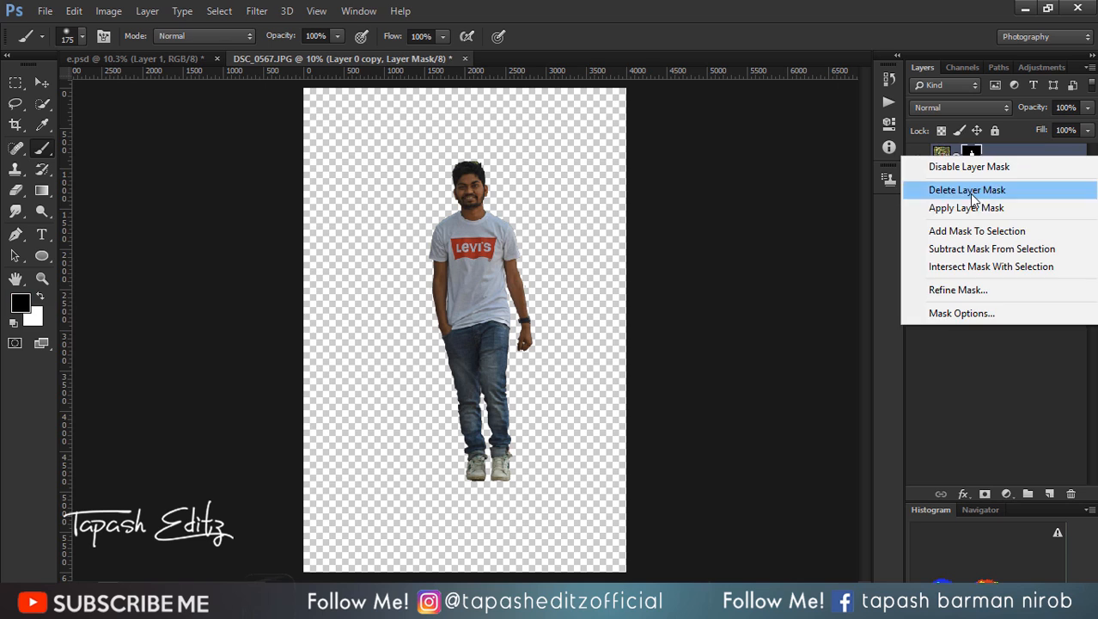
pyautogui.click(976, 209)
pyautogui.click(976, 209)
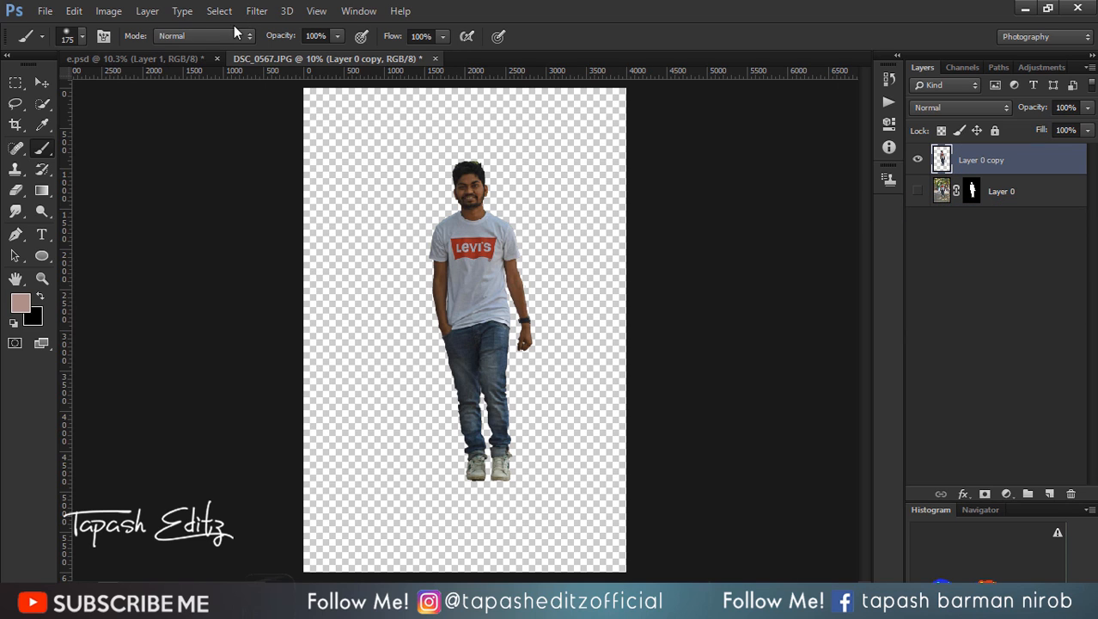
# Open the Camera Raw filter on the cutout copy and set Exposure +0.10, Shadows +80, Whites +50 and Blacks +28.
pyautogui.click(256, 10)
pyautogui.click(313, 103)
pyautogui.click(428, 601)
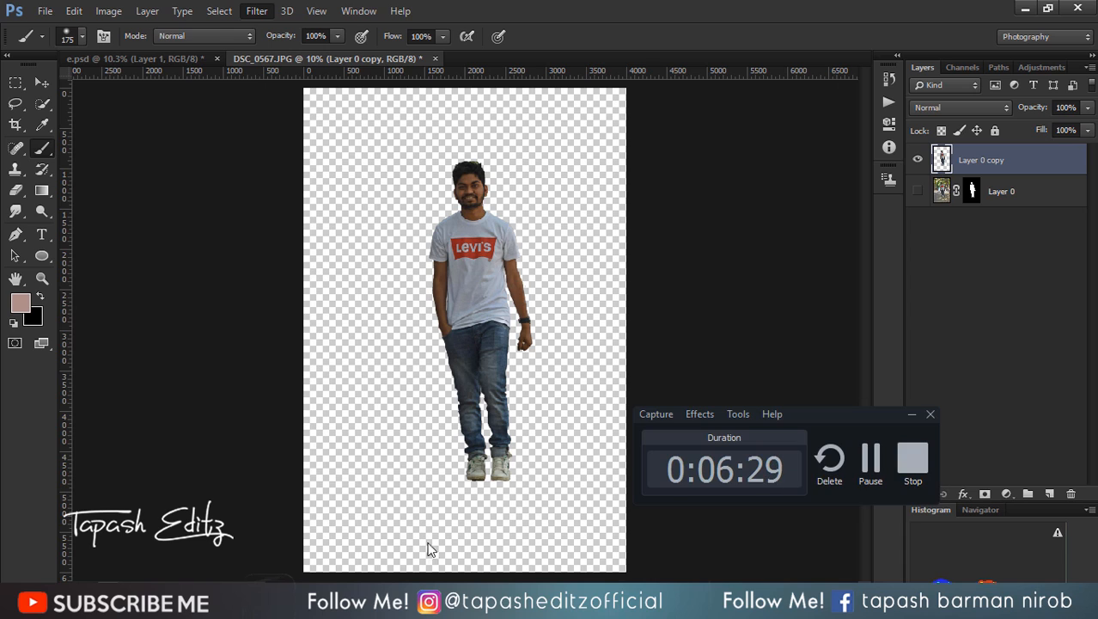
pyautogui.click(870, 461)
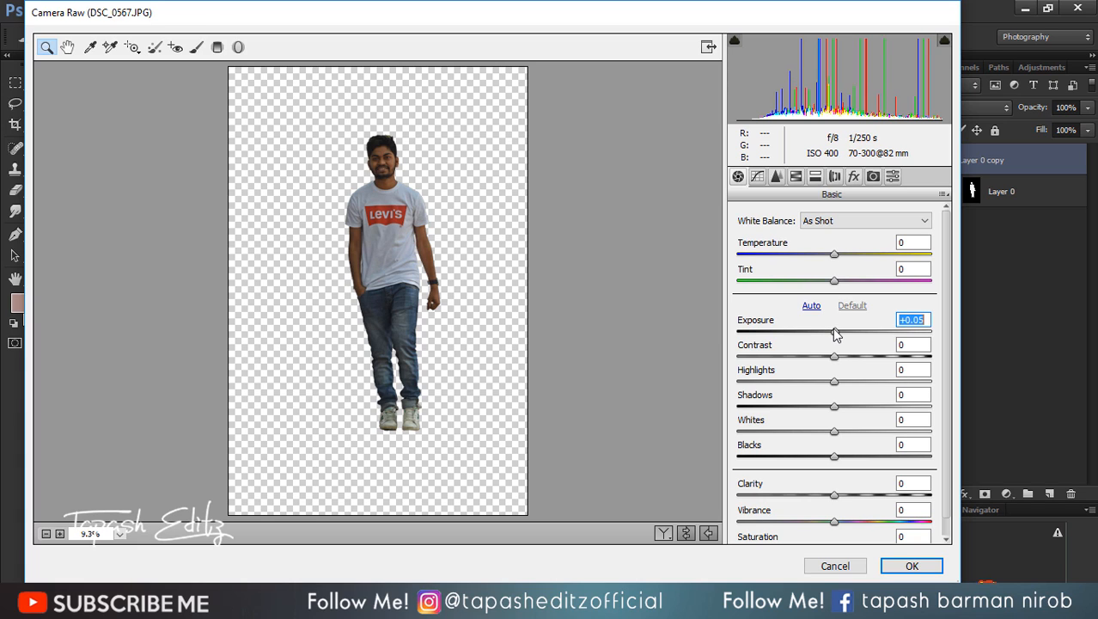
pyautogui.click(836, 331)
pyautogui.moveTo(870, 406); pyautogui.dragTo(910, 404)
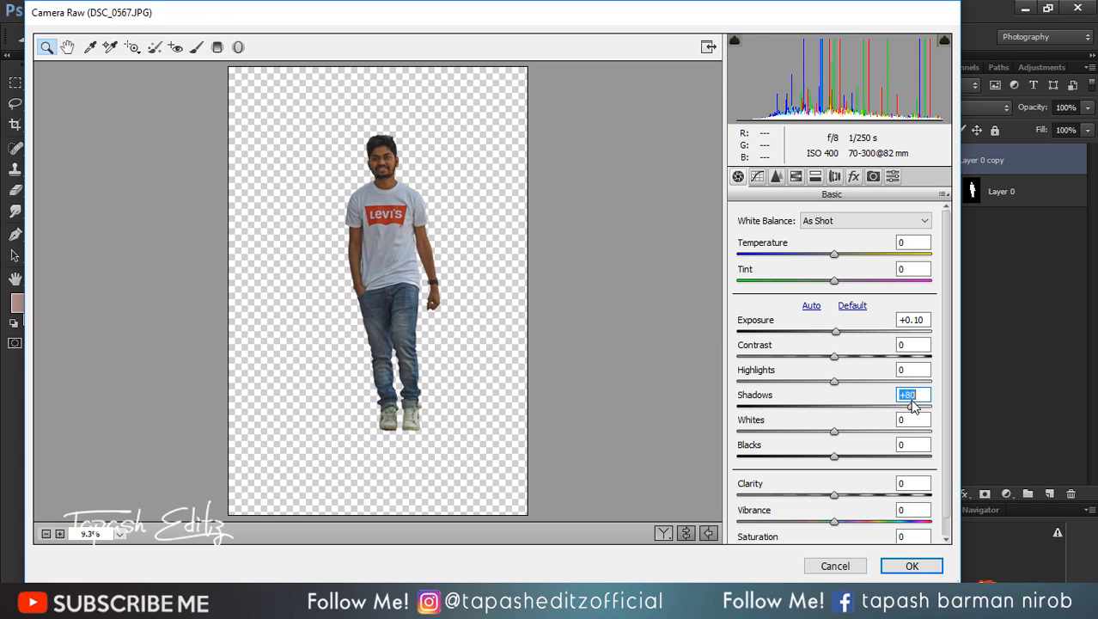
pyautogui.click(409, 155)
pyautogui.moveTo(830, 435); pyautogui.dragTo(858, 455)
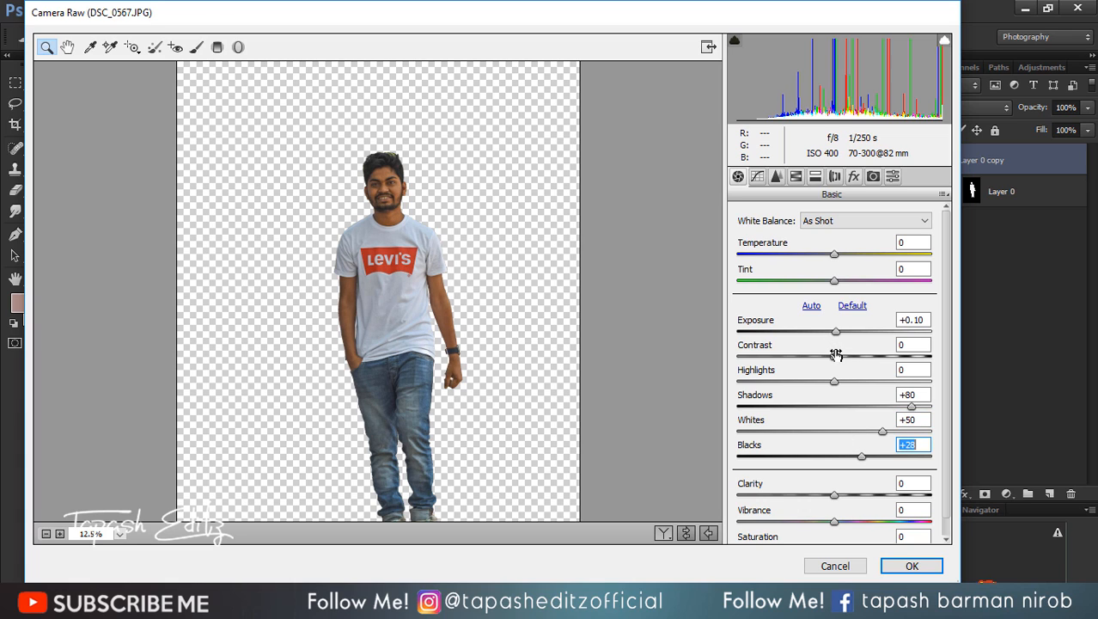
# Set Contrast to +11 and refine the tones to Shadows +100, Whites +55 and Blacks +26.
pyautogui.moveTo(835, 355)
pyautogui.mouseDown()
pyautogui.moveTo(857, 358)
pyautogui.moveTo(846, 358)
pyautogui.mouseUp()
pyautogui.scroll(-1, 835, 459)
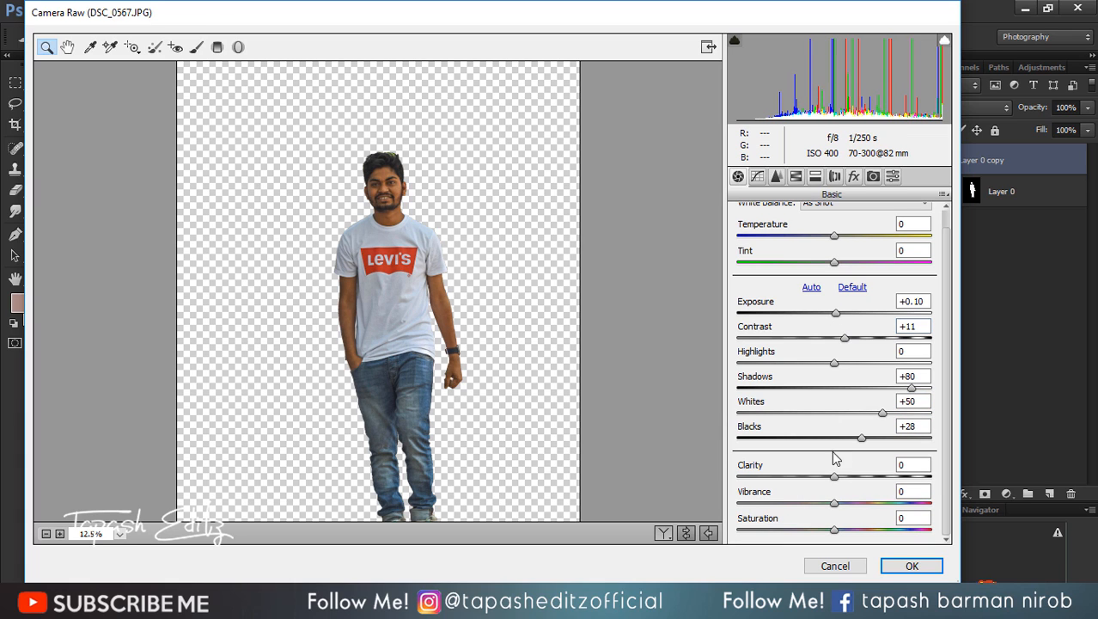
pyautogui.moveTo(861, 437); pyautogui.dragTo(935, 391)
# Set the Greens saturation to -100 in HSL to neutralise the green spill in the man's hair.
pyautogui.moveTo(389, 196); pyautogui.dragTo(380, 207)
pyautogui.rightClick(393, 194)
pyautogui.click(433, 182)
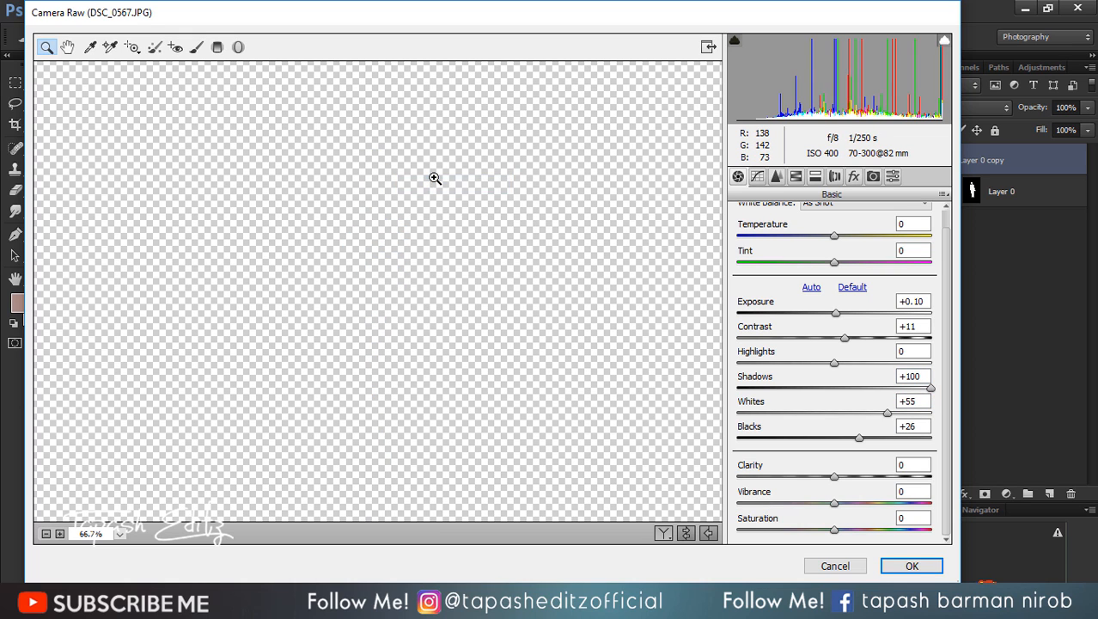
pyautogui.rightClick(433, 177)
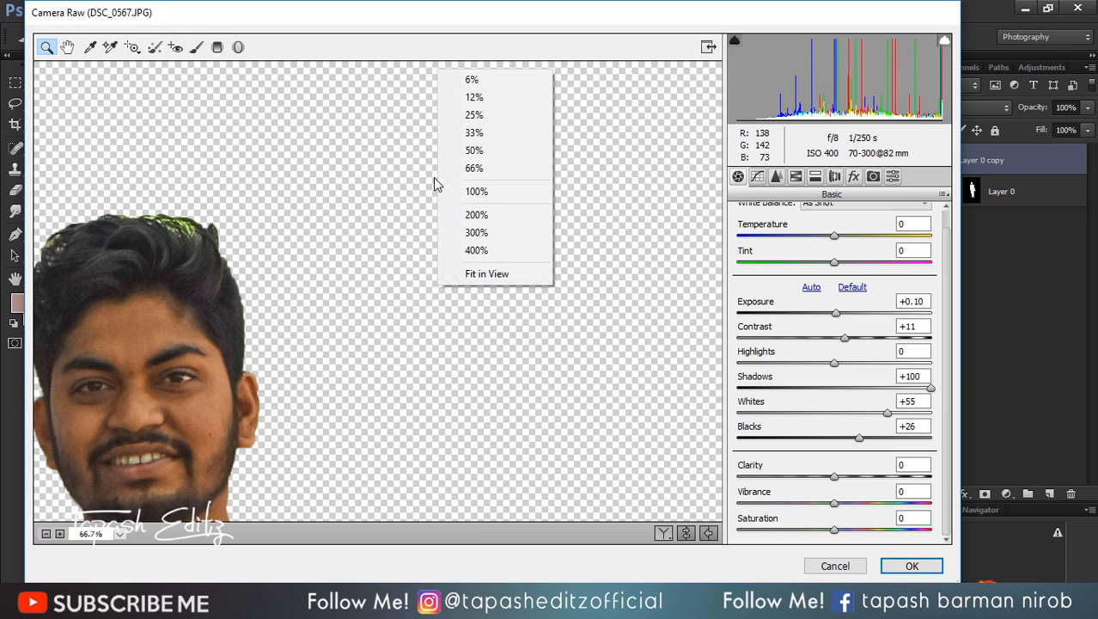
pyautogui.click(776, 177)
pyautogui.click(796, 177)
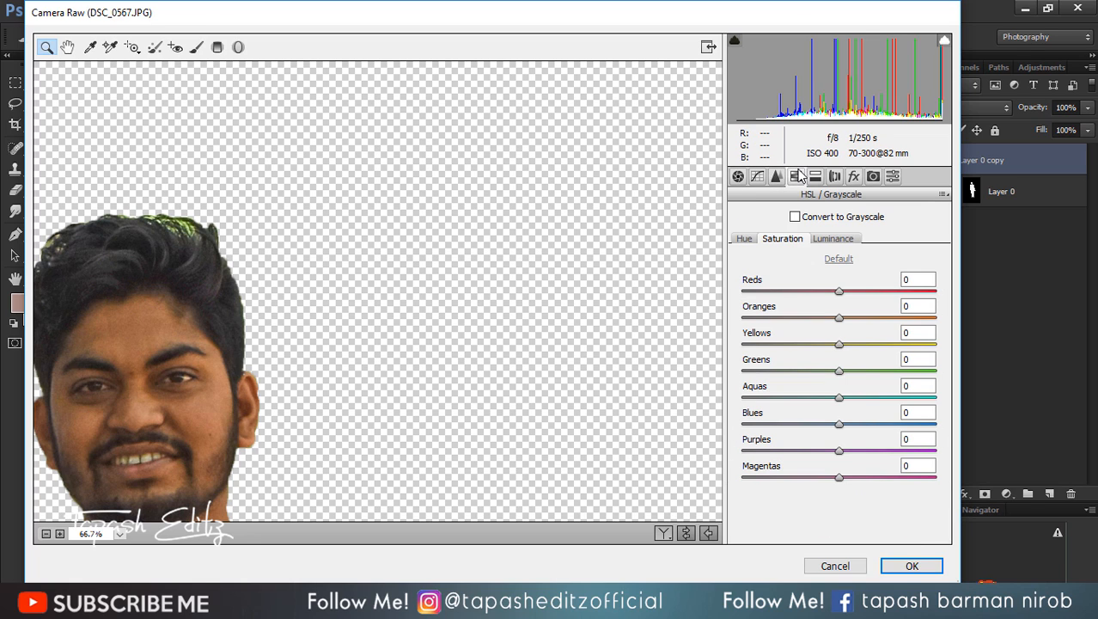
pyautogui.click(748, 243)
pyautogui.click(791, 243)
pyautogui.moveTo(839, 370); pyautogui.dragTo(746, 361)
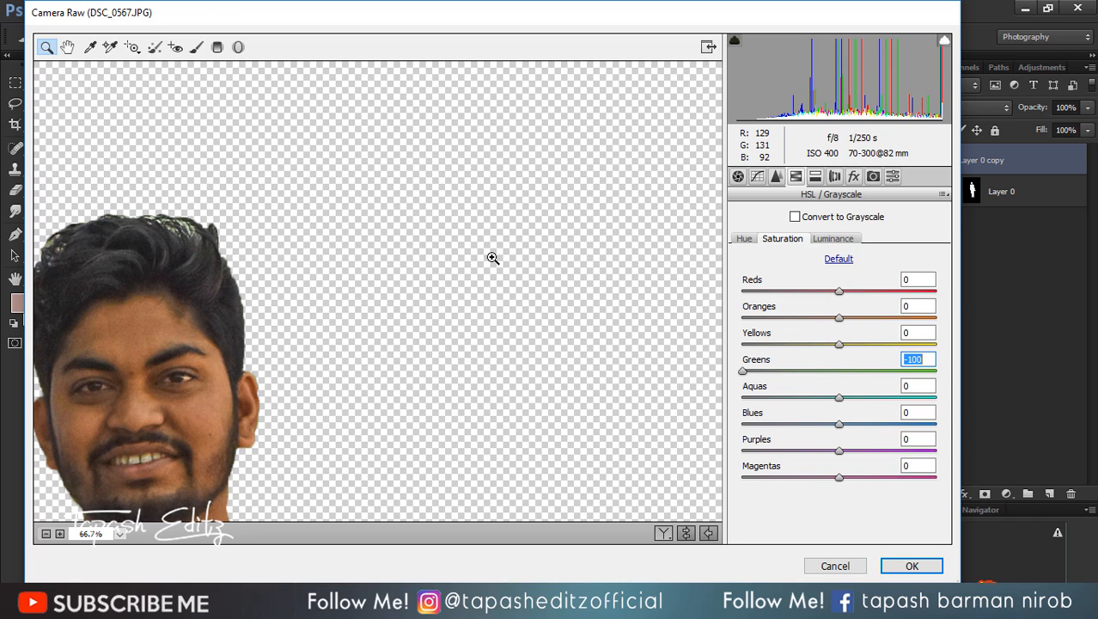
# Set the Oranges luminance to +43 to brighten the skin, checking the whole figure fitted in view.
pyautogui.click(833, 241)
pyautogui.moveTo(843, 321); pyautogui.dragTo(894, 320)
pyautogui.rightClick(565, 312)
pyautogui.click(602, 365)
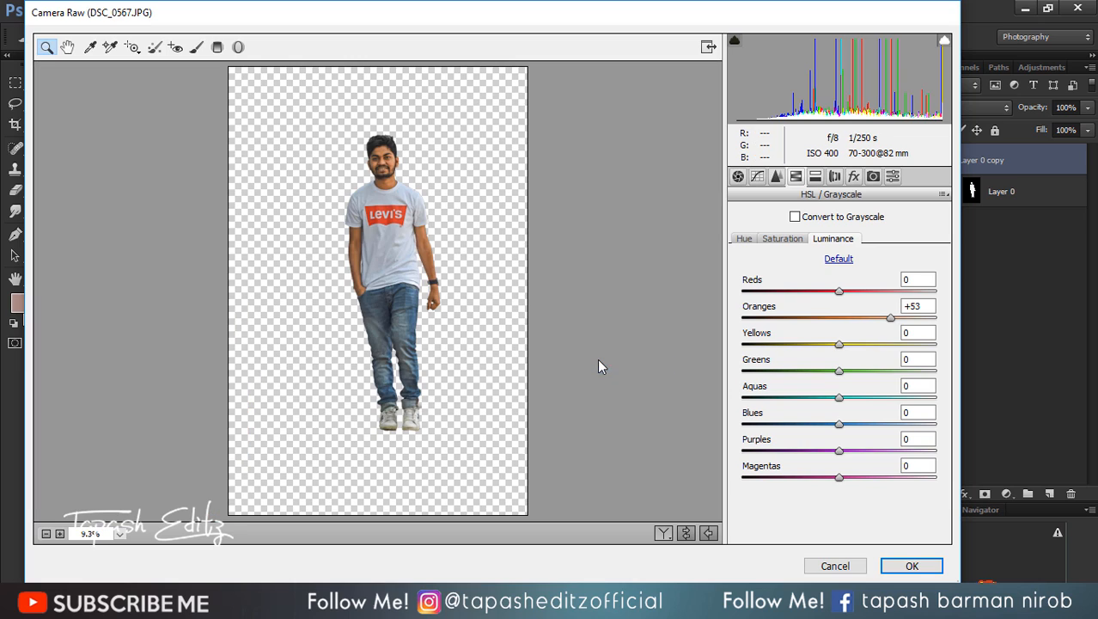
pyautogui.moveTo(891, 320); pyautogui.dragTo(882, 318)
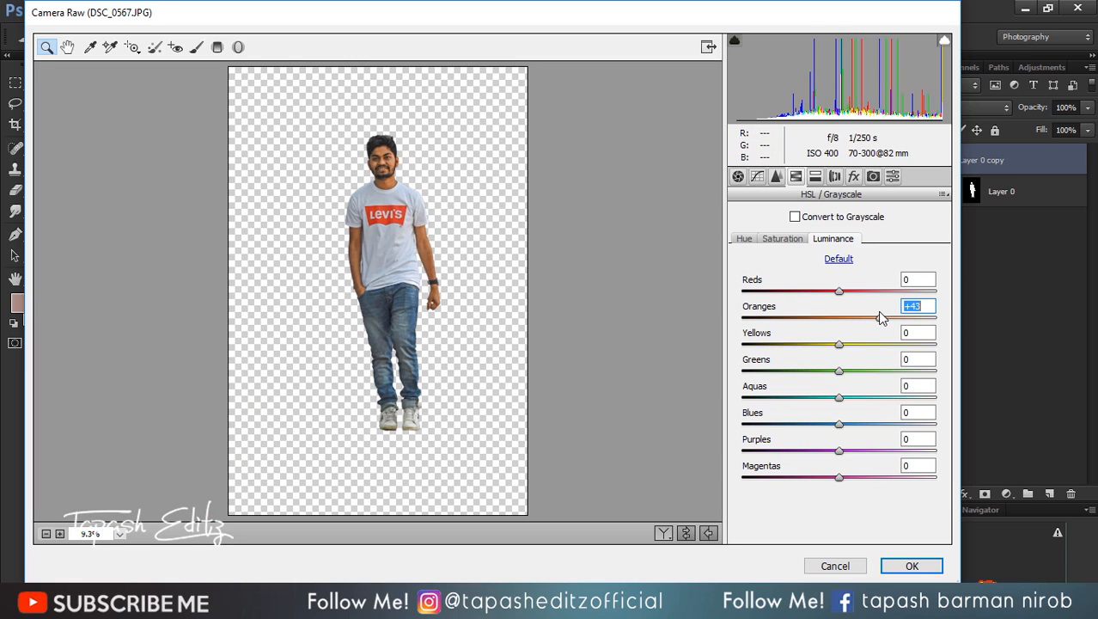
# Set the Yellows saturation to -25 and Oranges saturation to -18, and apply the Camera Raw filter.
pyautogui.click(787, 240)
pyautogui.moveTo(838, 344); pyautogui.dragTo(829, 313)
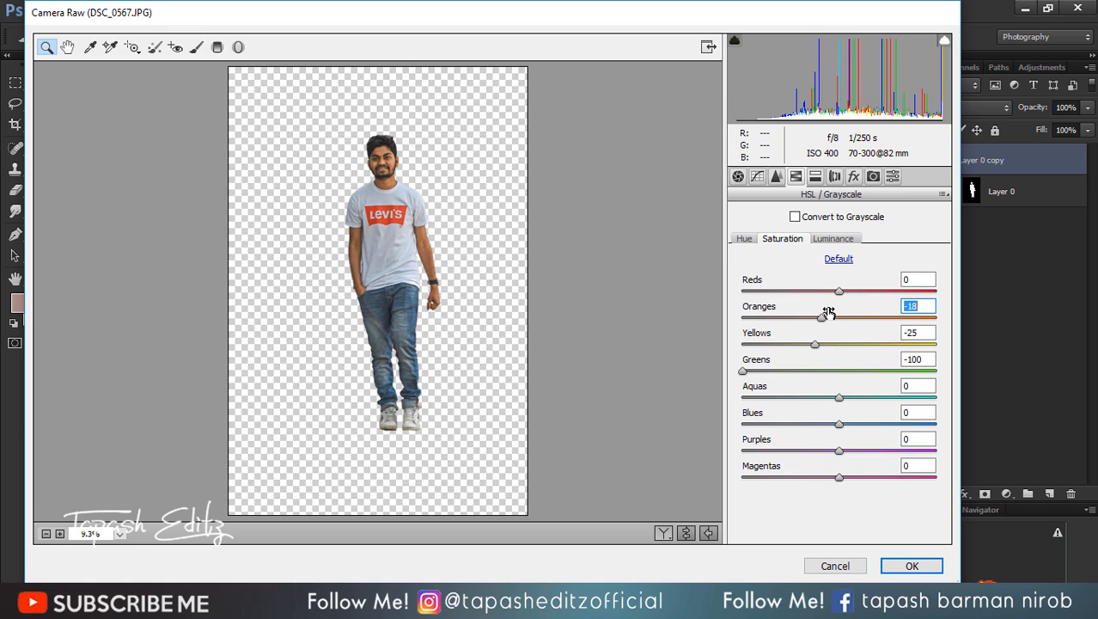
pyautogui.click(912, 565)
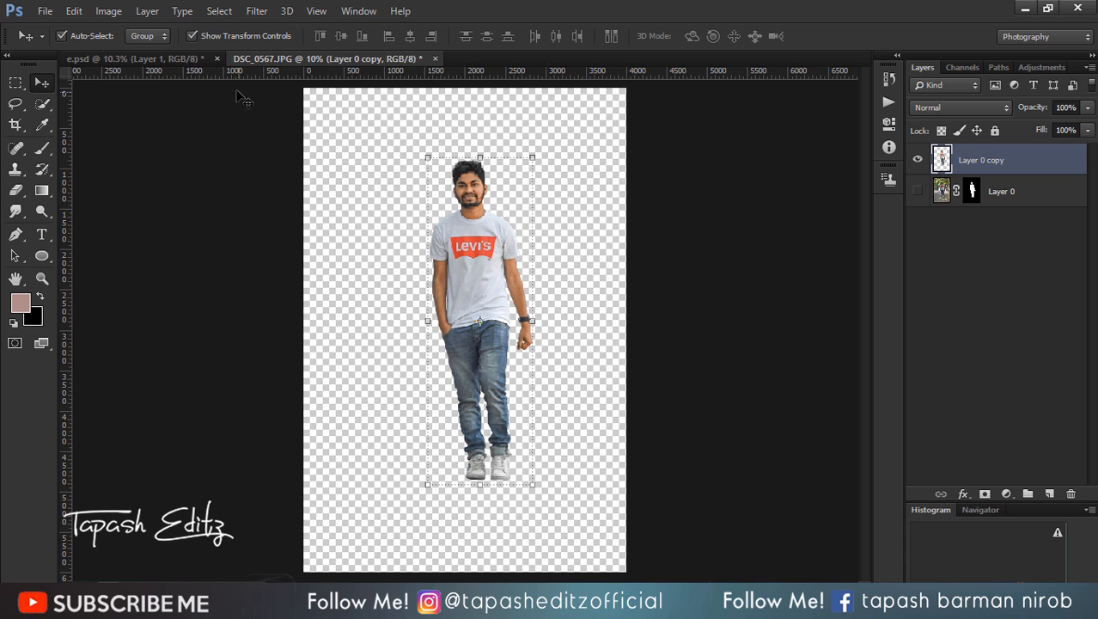
# Show only the street background, Layer 2, in e.psd and copy it into the DSC_0567 document.
pyautogui.click(176, 55)
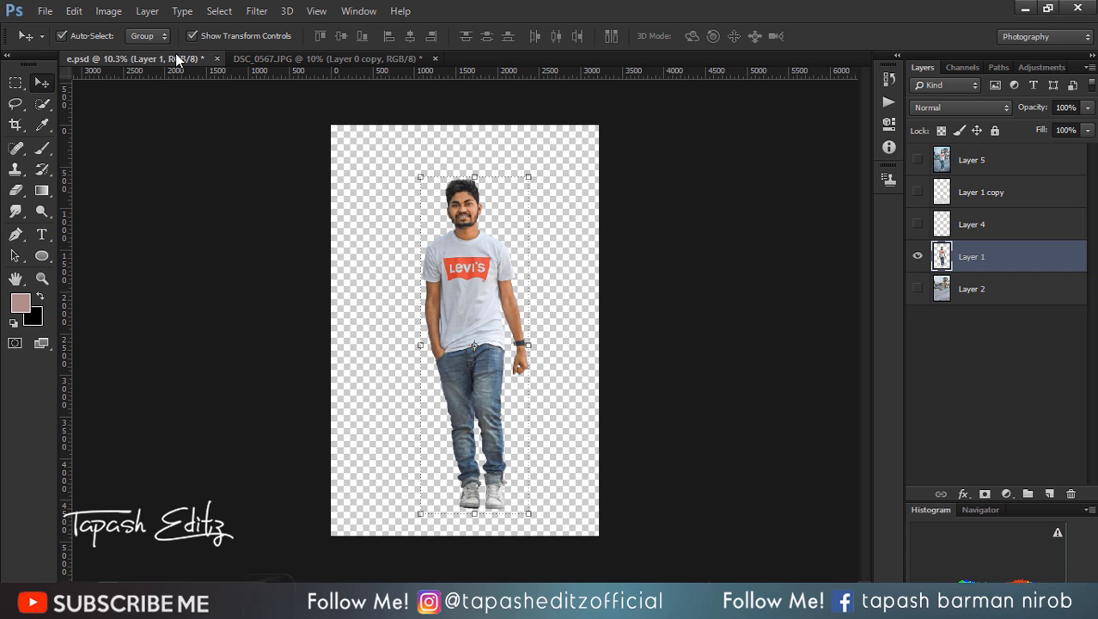
pyautogui.click(943, 288)
pyautogui.click(917, 258)
pyautogui.click(917, 289)
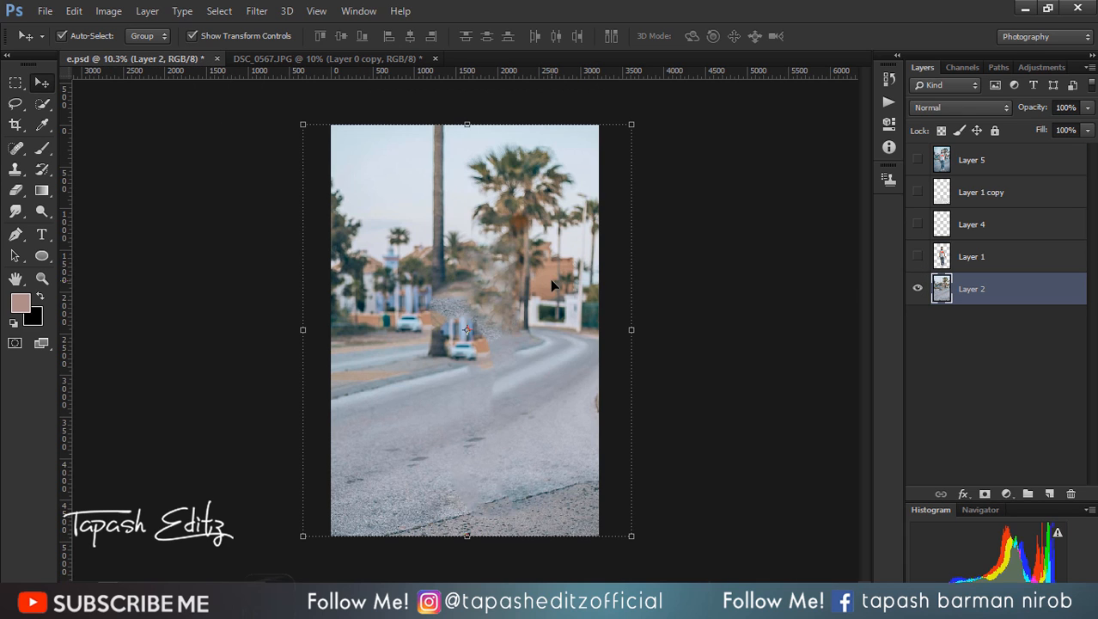
pyautogui.moveTo(550, 278); pyautogui.dragTo(461, 257)
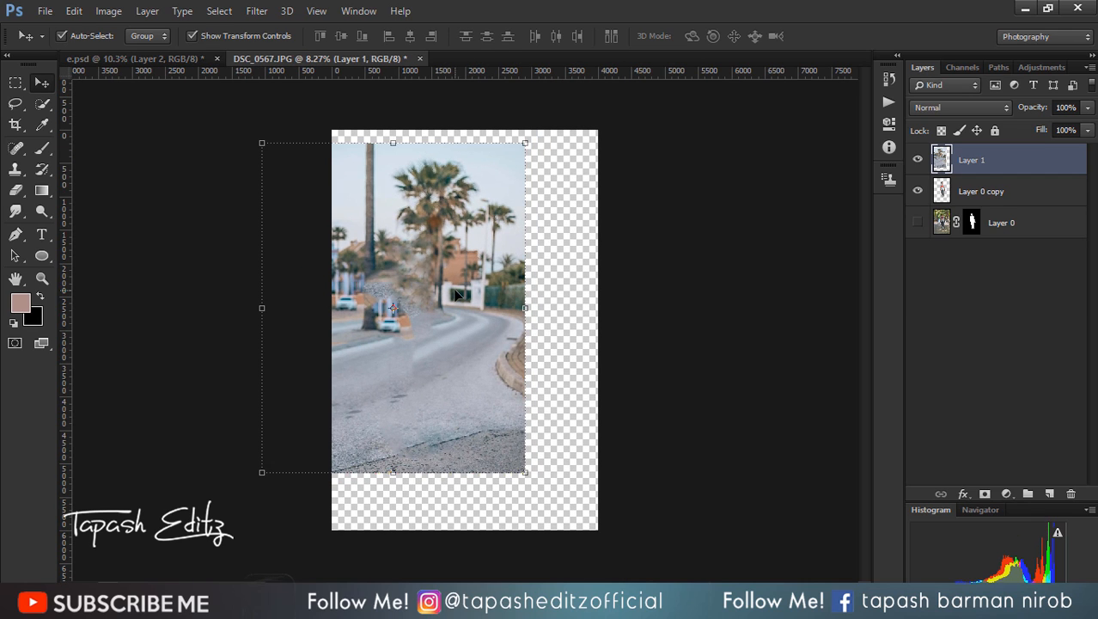
# Position the street background across the canvas width and place its layer directly below the man's cutout.
pyautogui.moveTo(457, 296); pyautogui.dragTo(525, 311)
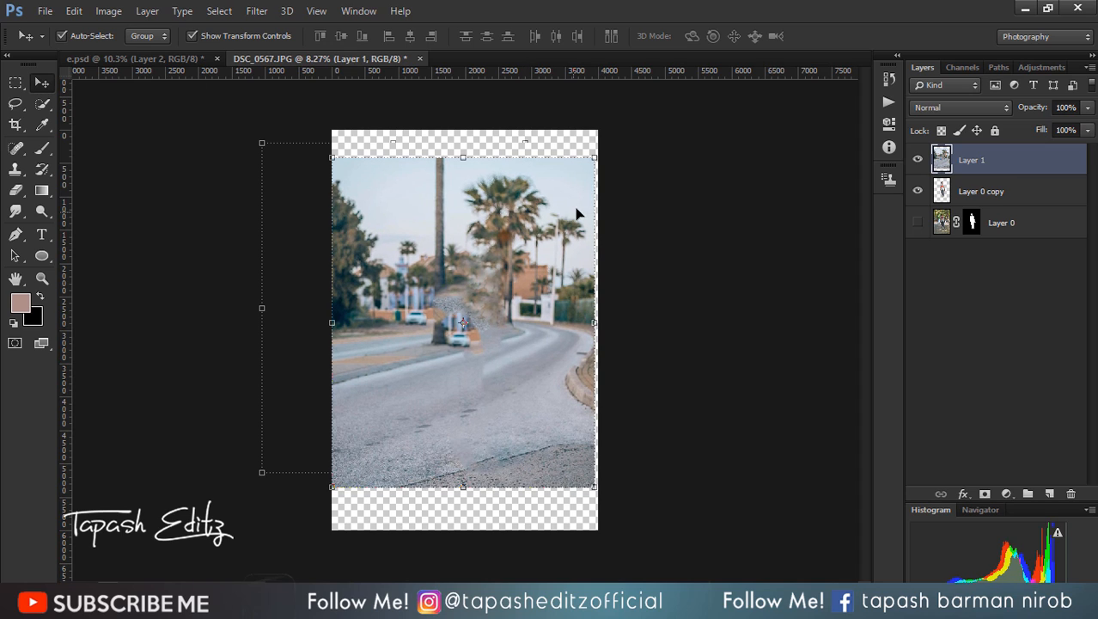
pyautogui.click(593, 158)
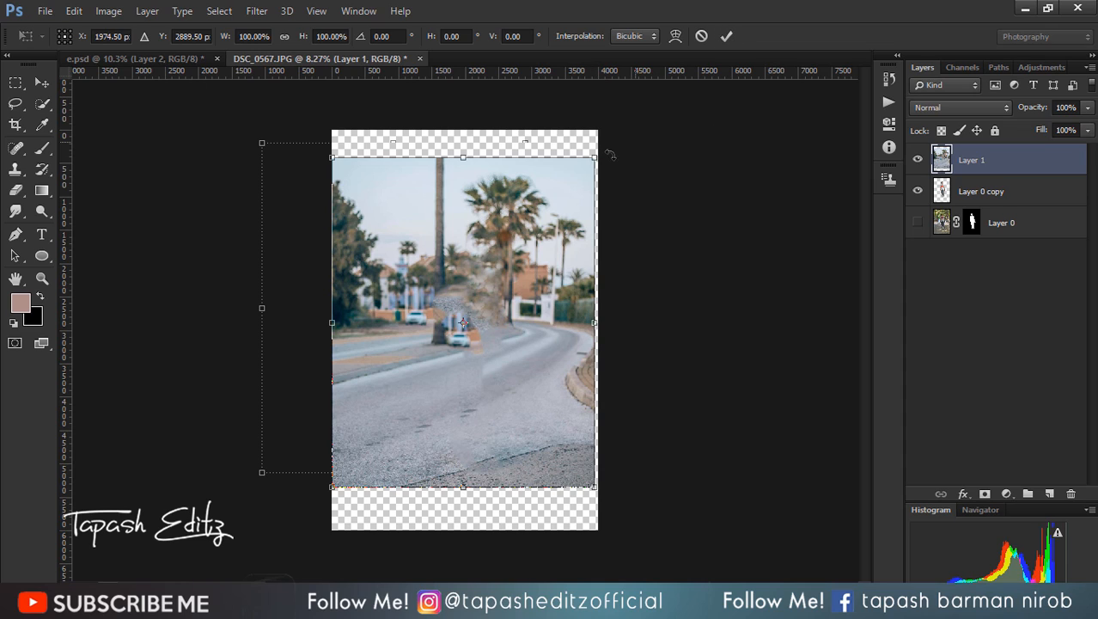
pyautogui.click(726, 36)
pyautogui.click(15, 124)
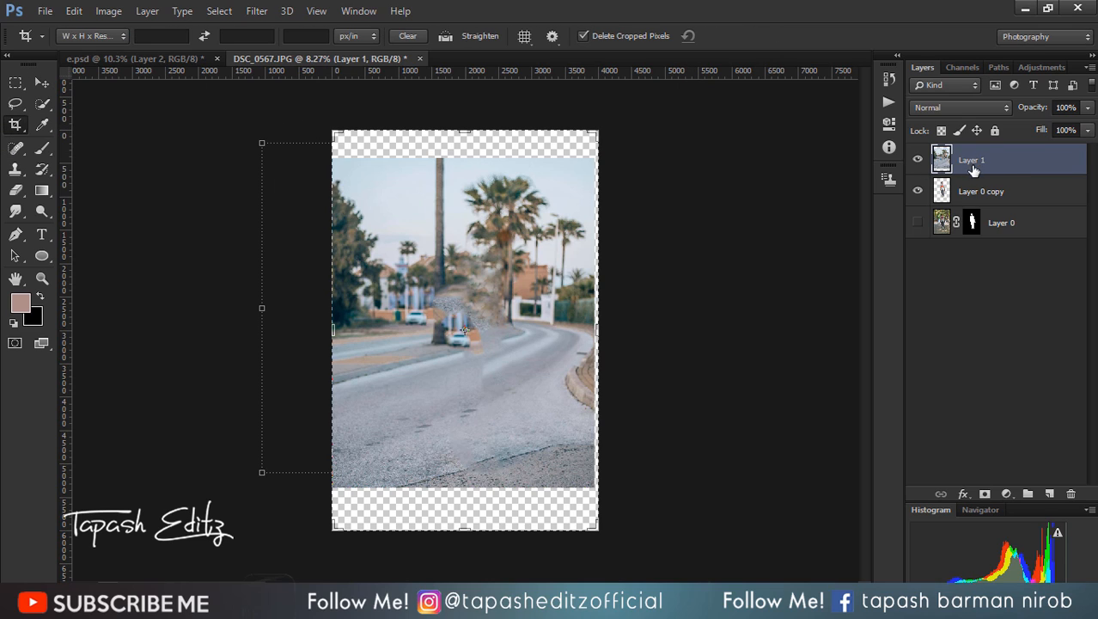
pyautogui.moveTo(974, 169); pyautogui.dragTo(977, 193)
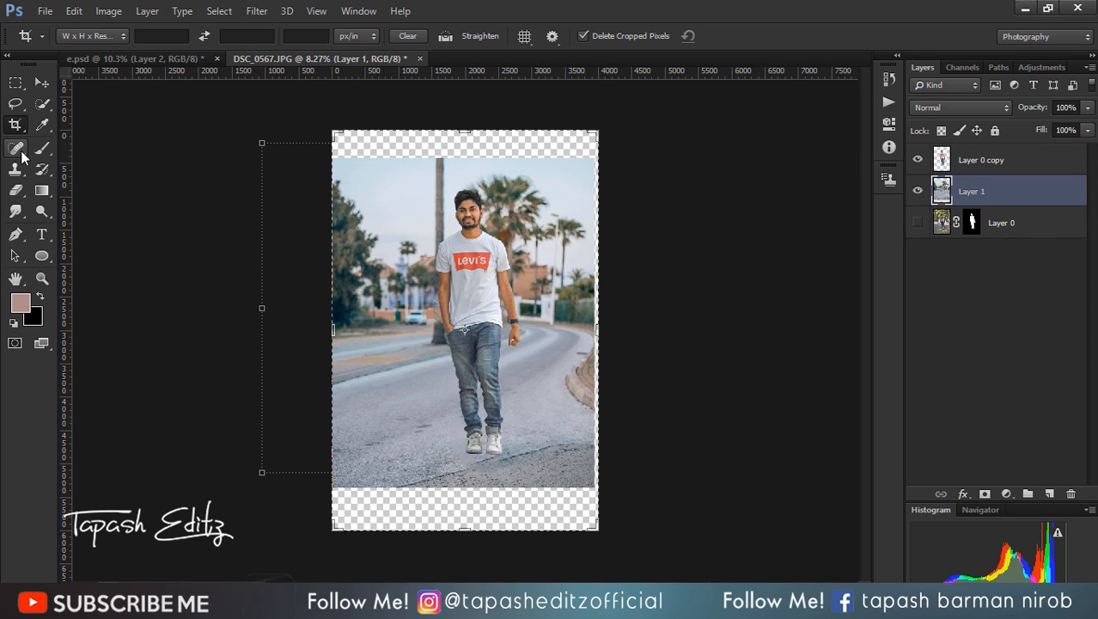
# Crop the canvas to the street background's edges, removing the transparent strips above, below and beside it.
pyautogui.moveTo(326, 136); pyautogui.dragTo(331, 145)
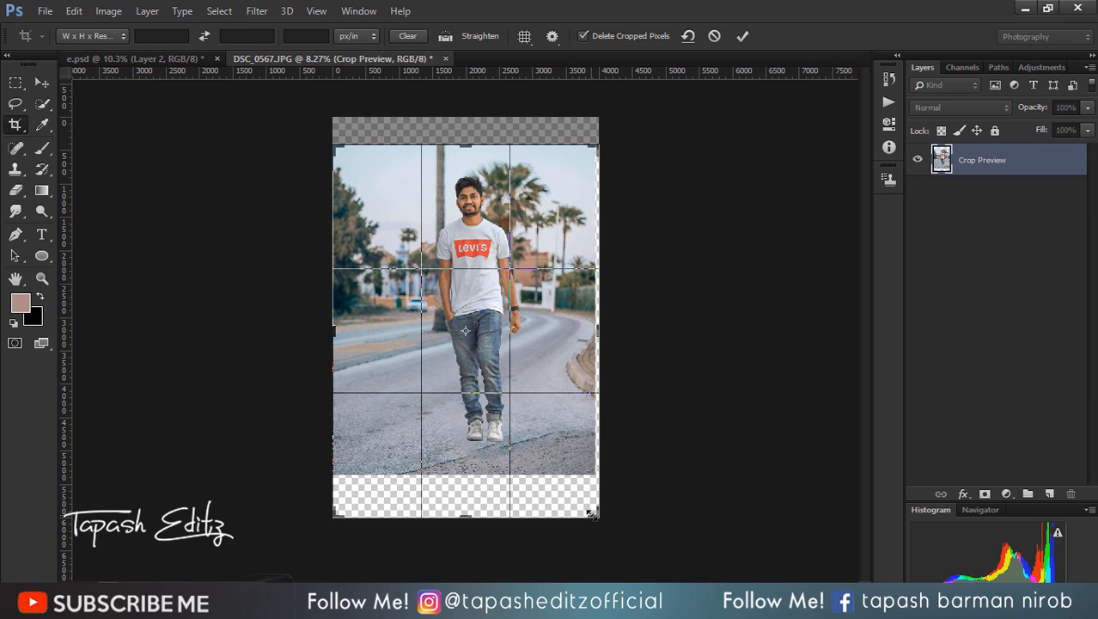
pyautogui.moveTo(590, 514); pyautogui.dragTo(594, 468)
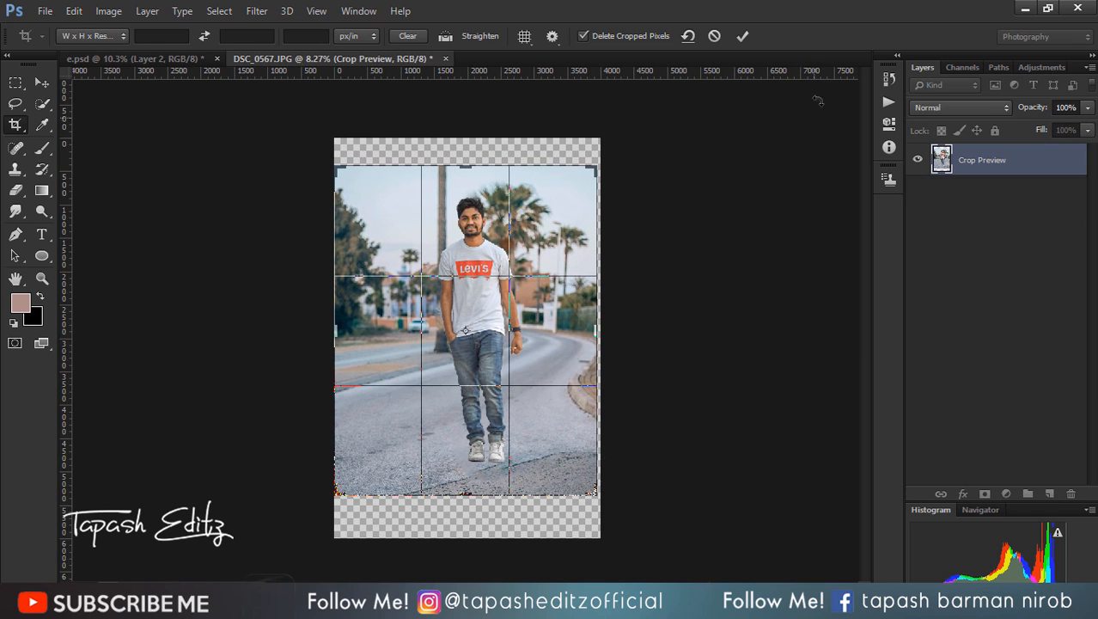
pyautogui.click(743, 36)
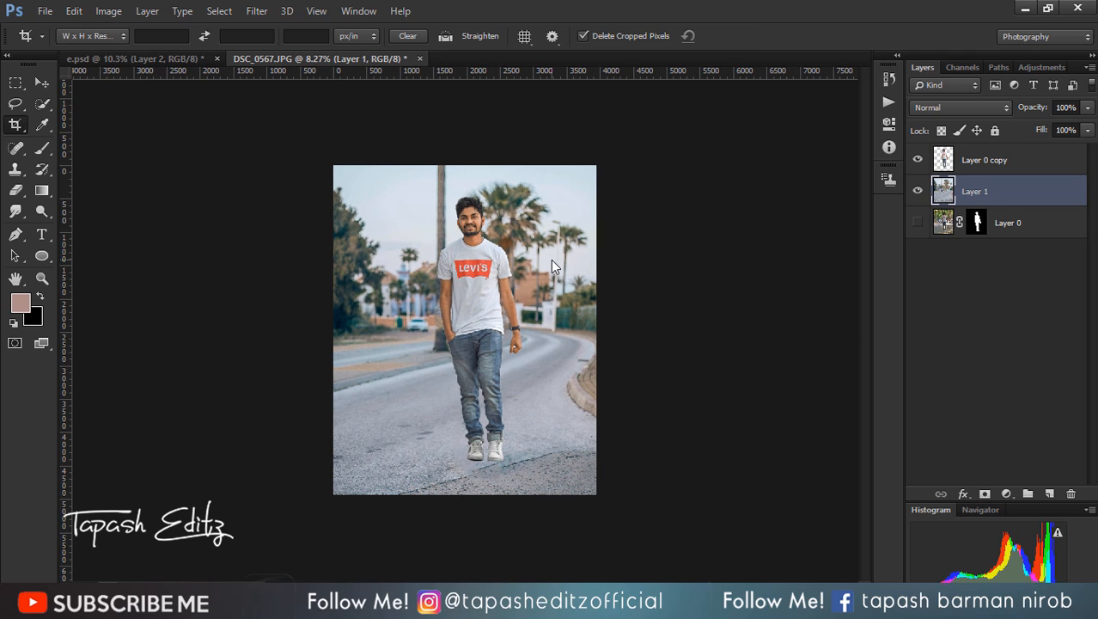
pyautogui.hotkey('ctrl', '0')
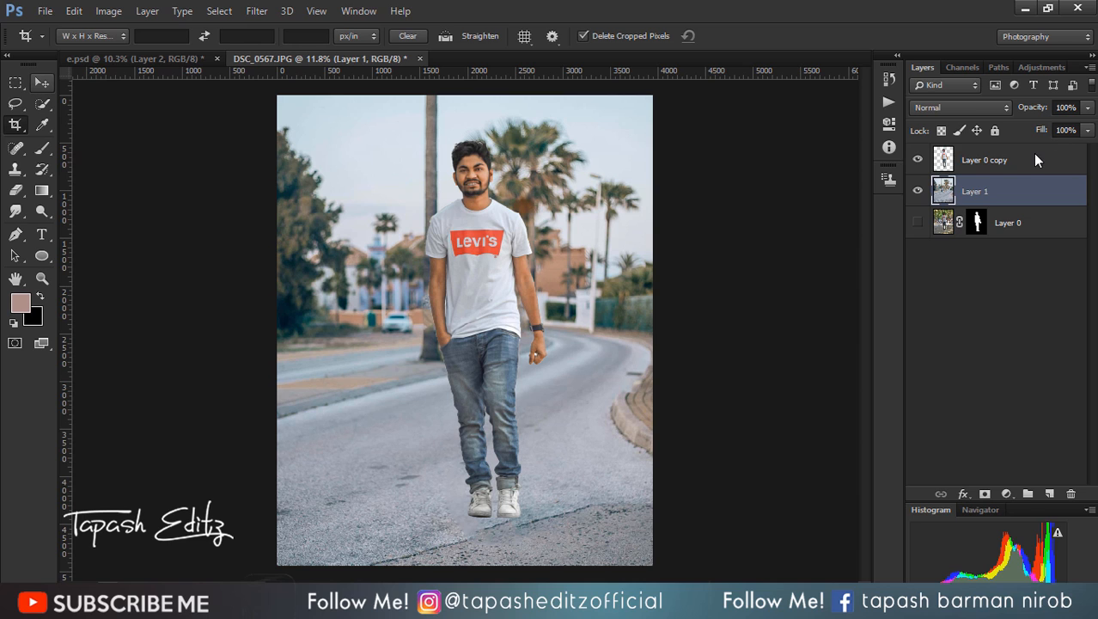
# Move the man's cutout, Layer 0 copy, slightly left and down on the road.
pyautogui.click(1001, 160)
pyautogui.press('v')
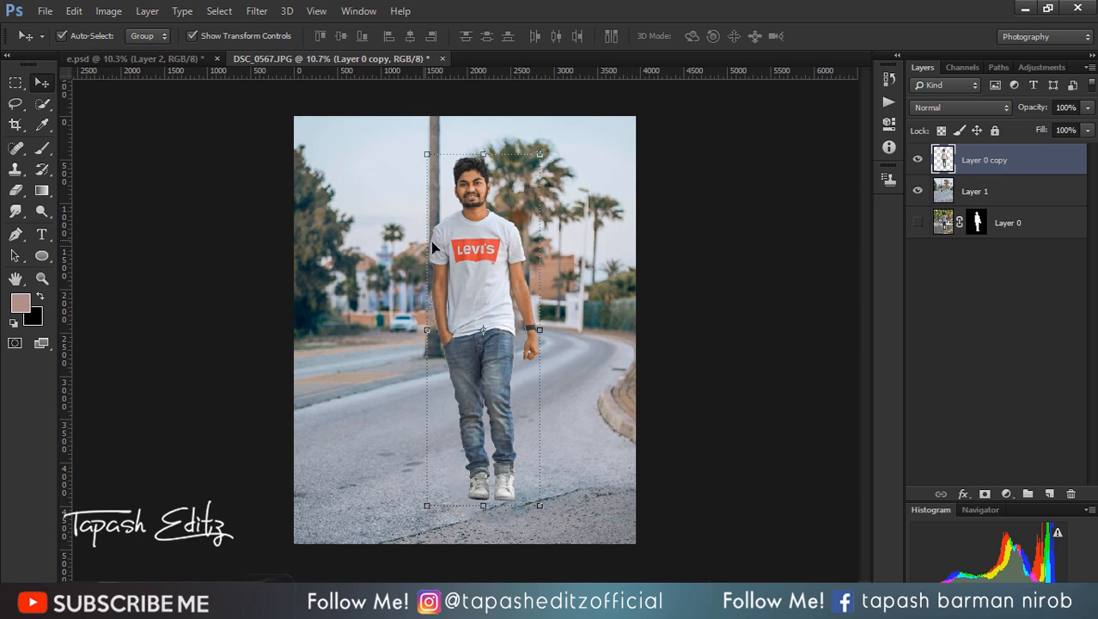
pyautogui.moveTo(473, 245); pyautogui.dragTo(463, 257)
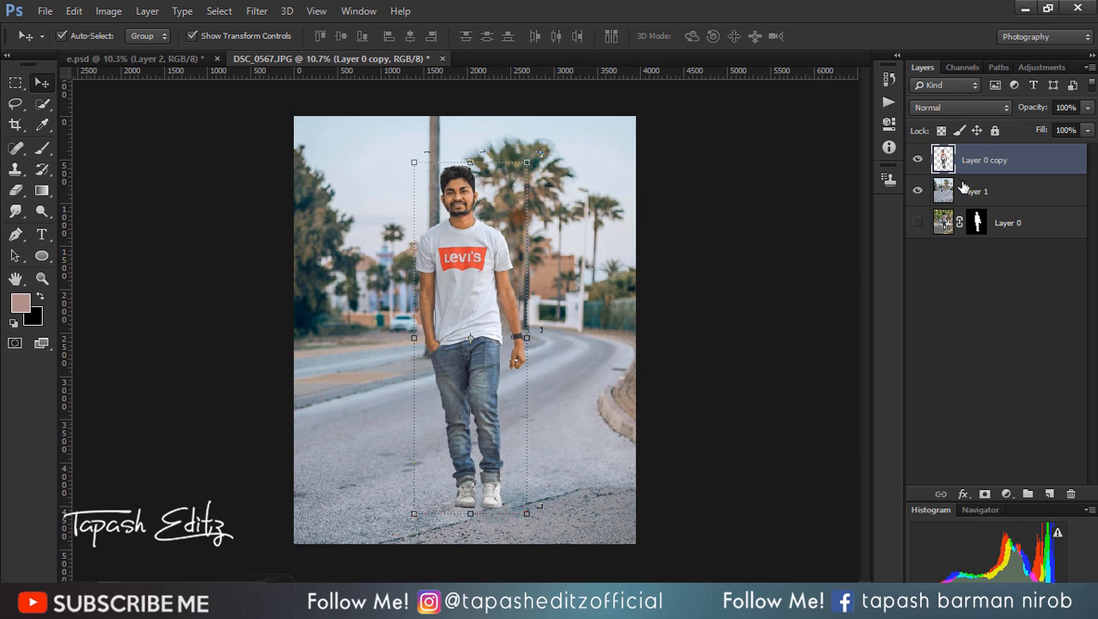
# Place the original photo, Layer 0, at the top of the layer stack, make it visible and disable its layer mask.
pyautogui.click(967, 190)
pyautogui.moveTo(1018, 226); pyautogui.dragTo(1003, 155)
pyautogui.click(919, 159)
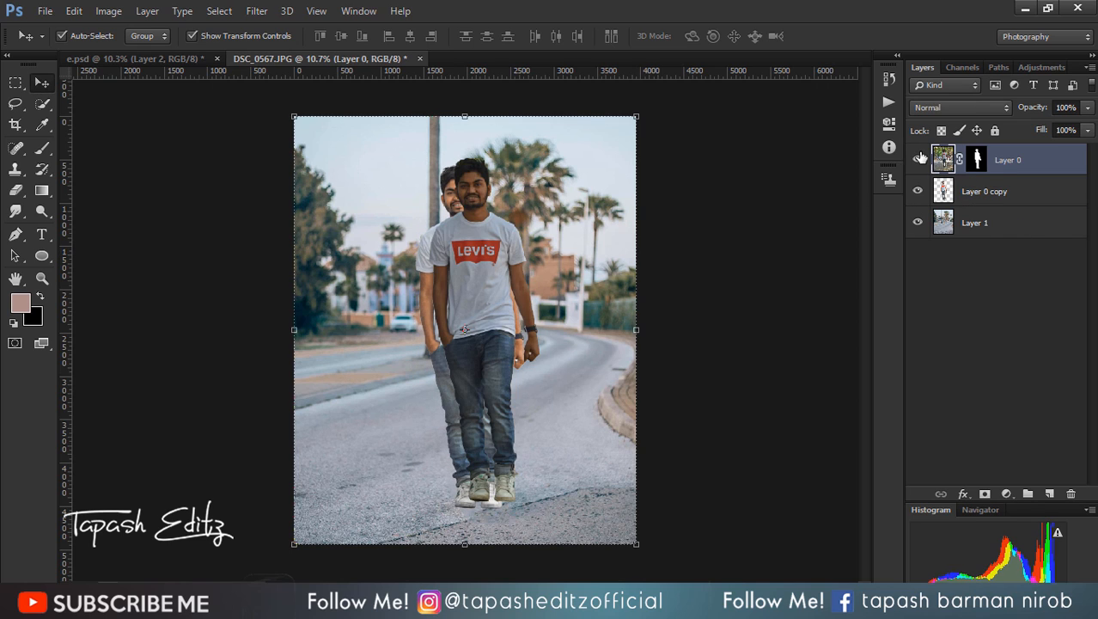
pyautogui.click(977, 166)
pyautogui.rightClick(977, 165)
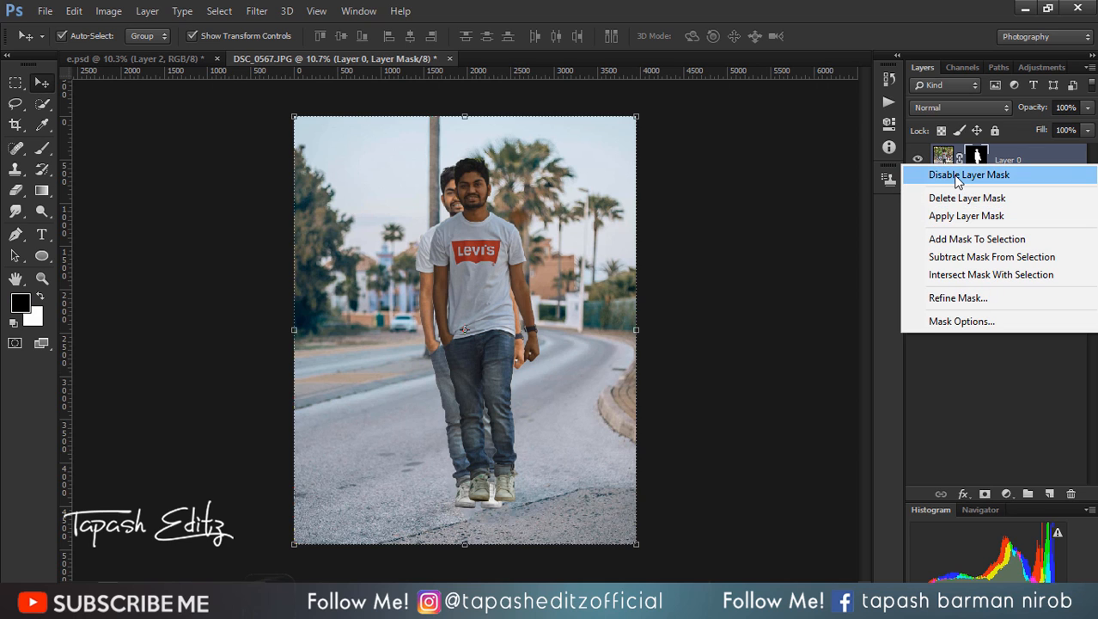
pyautogui.click(956, 175)
pyautogui.click(943, 159)
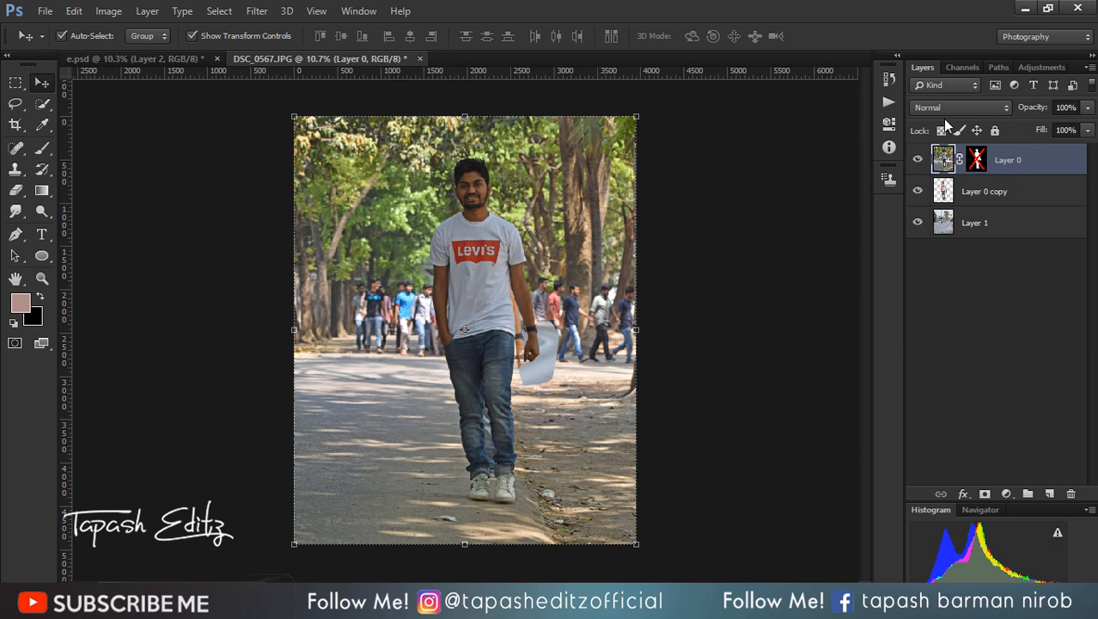
# Set Layer 0's blend mode to Multiply and align its man exactly over the cutout.
pyautogui.click(942, 107)
pyautogui.click(937, 176)
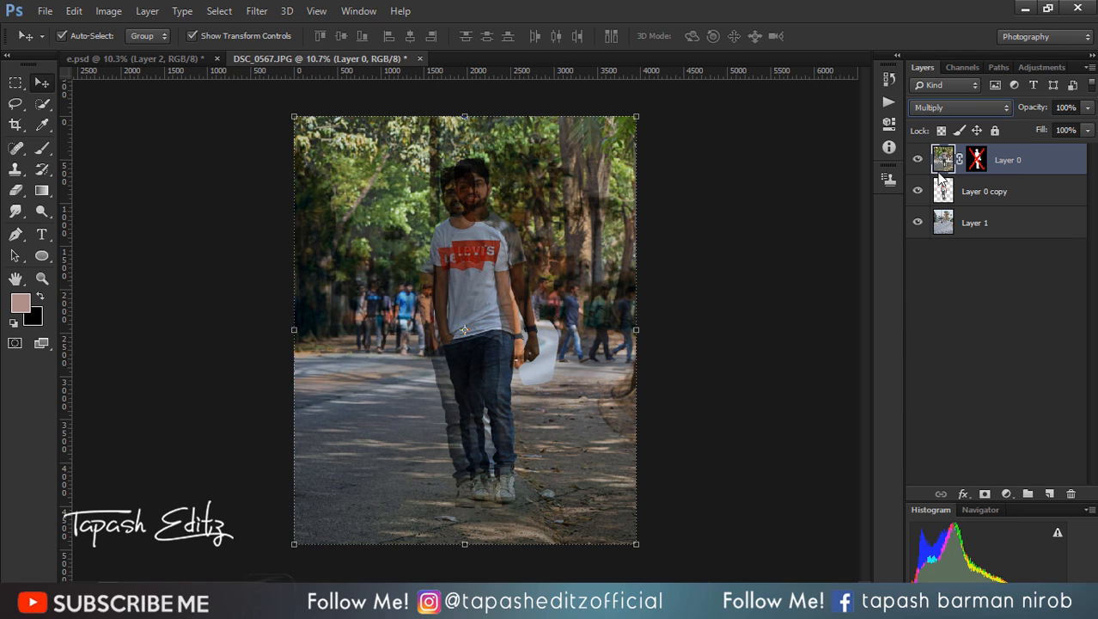
pyautogui.moveTo(475, 323); pyautogui.dragTo(463, 328)
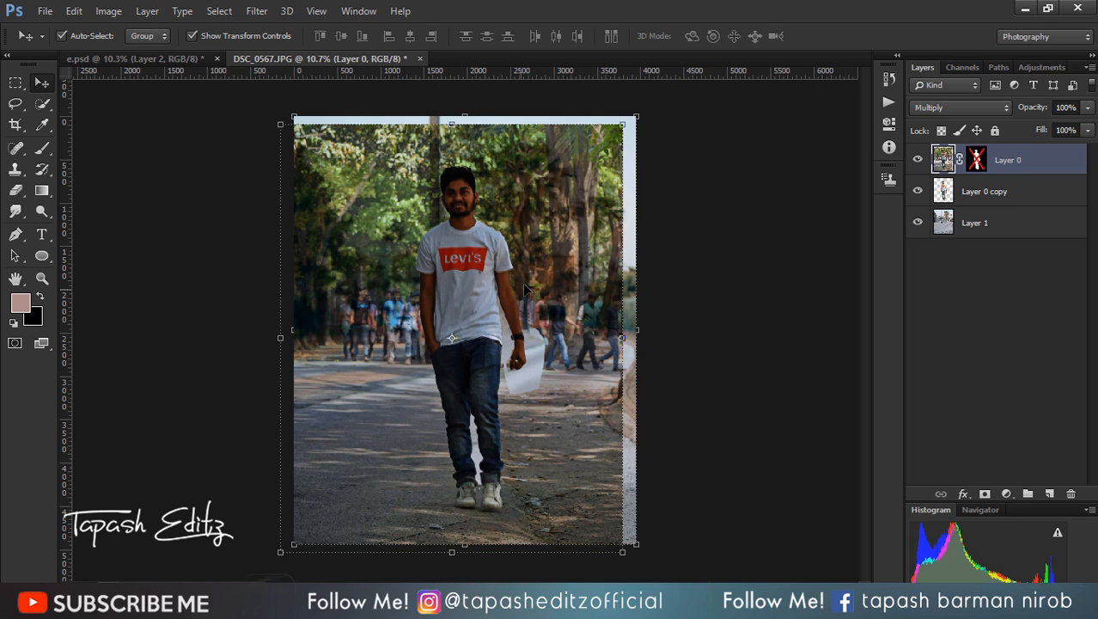
# Hide the transform controls and erase Layer 0 with a soft 1500 px eraser, keeping only the ground shadow around the man's feet.
pyautogui.click(192, 35)
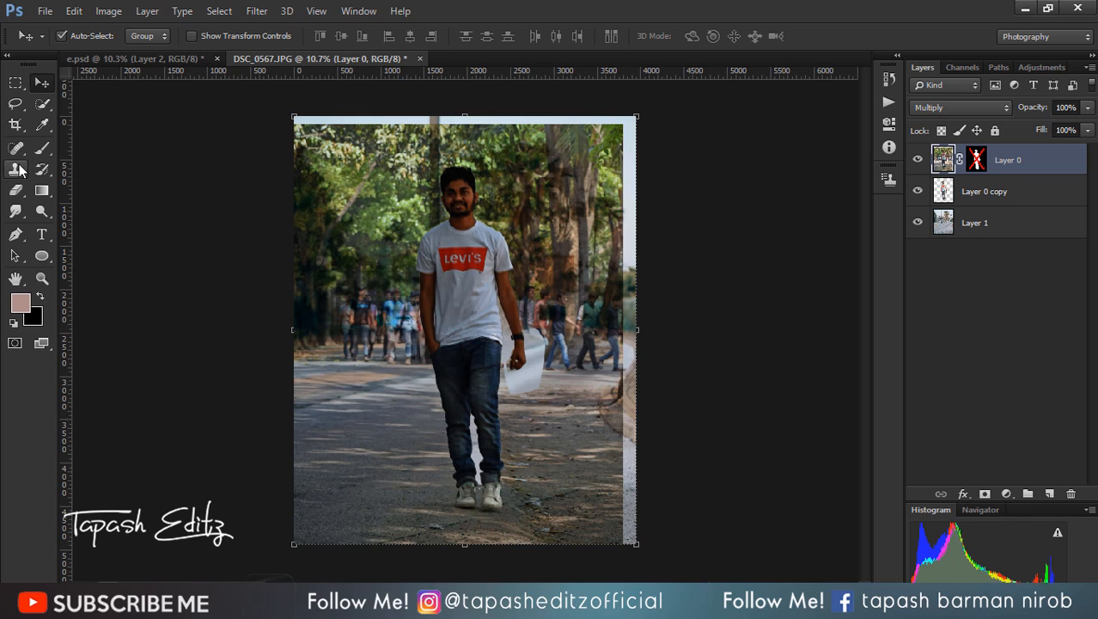
pyautogui.click(16, 190)
pyautogui.moveTo(277, 181)
pyautogui.mouseDown()
pyautogui.moveTo(451, 152)
pyautogui.moveTo(525, 176)
pyautogui.moveTo(412, 160)
pyautogui.moveTo(220, 216)
pyautogui.moveTo(544, 247)
pyautogui.moveTo(456, 184)
pyautogui.moveTo(421, 230)
pyautogui.moveTo(258, 339)
pyautogui.moveTo(601, 326)
pyautogui.moveTo(413, 357)
pyautogui.moveTo(360, 329)
pyautogui.moveTo(700, 304)
pyautogui.moveTo(540, 86)
pyautogui.moveTo(516, 112)
pyautogui.moveTo(619, 361)
pyautogui.moveTo(655, 417)
pyautogui.moveTo(613, 526)
pyautogui.mouseUp()
pyautogui.press(']')
pyautogui.press(']')
pyautogui.press(']')
pyautogui.press(']')
pyautogui.press(']')
pyautogui.press(']')
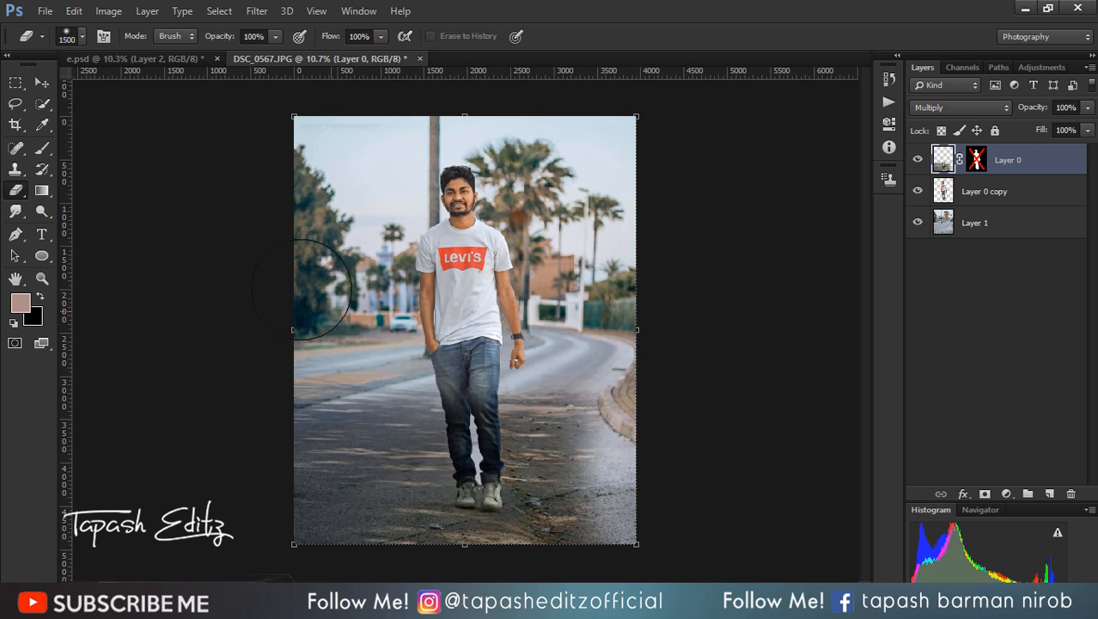
pyautogui.moveTo(306, 294)
pyautogui.mouseDown()
pyautogui.moveTo(295, 535)
pyautogui.moveTo(282, 437)
pyautogui.moveTo(257, 454)
pyautogui.moveTo(249, 387)
pyautogui.moveTo(301, 353)
pyautogui.moveTo(323, 370)
pyautogui.moveTo(629, 371)
pyautogui.moveTo(394, 376)
pyautogui.moveTo(849, 370)
pyautogui.mouseUp()
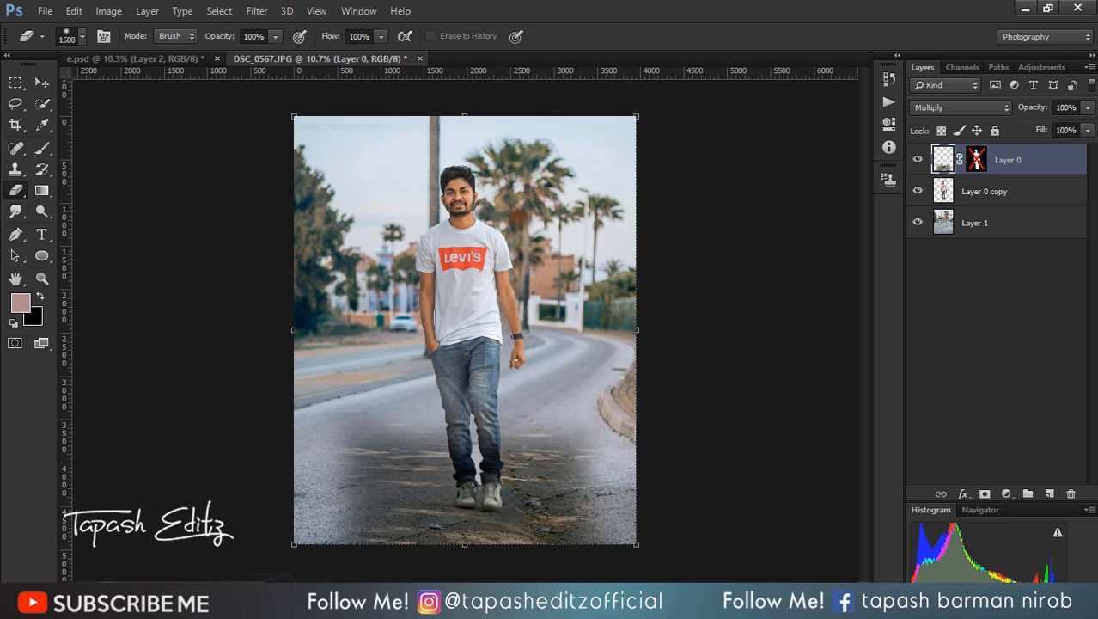
# Apply Hue/Saturation to the Layer 0 shadow with Hue -5, Saturation -59 and Lightness +55.
pyautogui.scroll(-1, 571, 478)
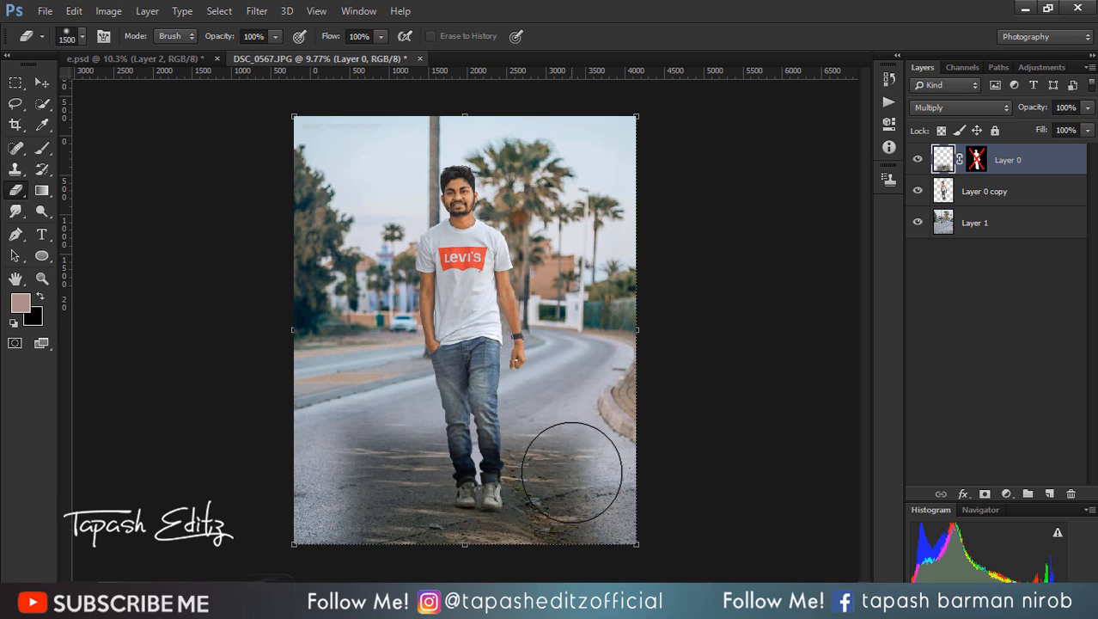
pyautogui.click(109, 12)
pyautogui.moveTo(135, 53)
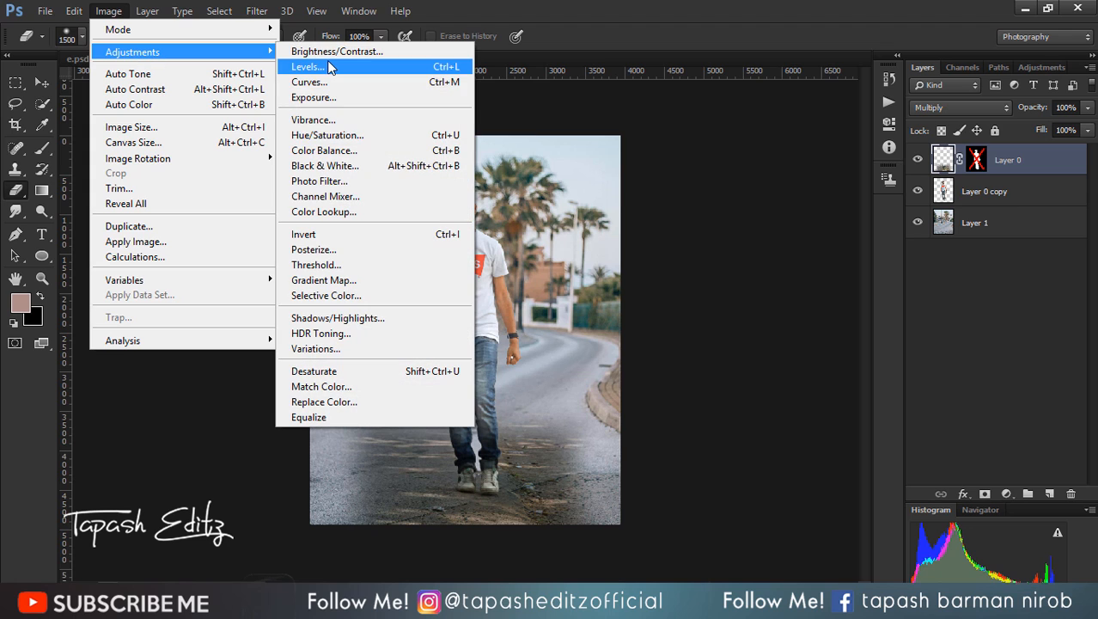
pyautogui.click(376, 138)
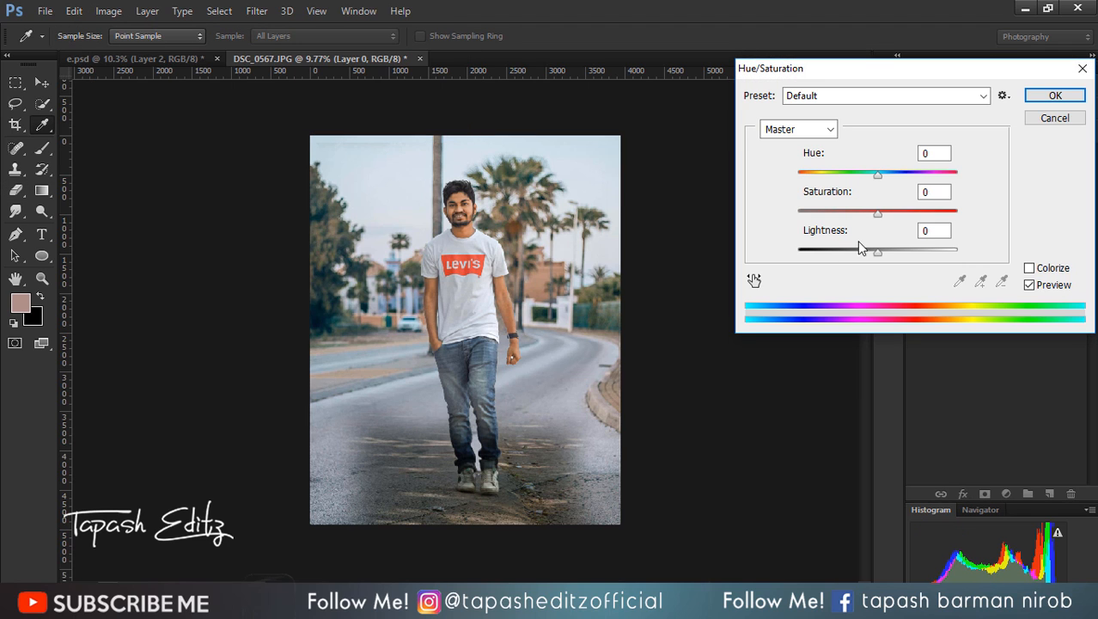
pyautogui.moveTo(877, 252); pyautogui.dragTo(921, 255)
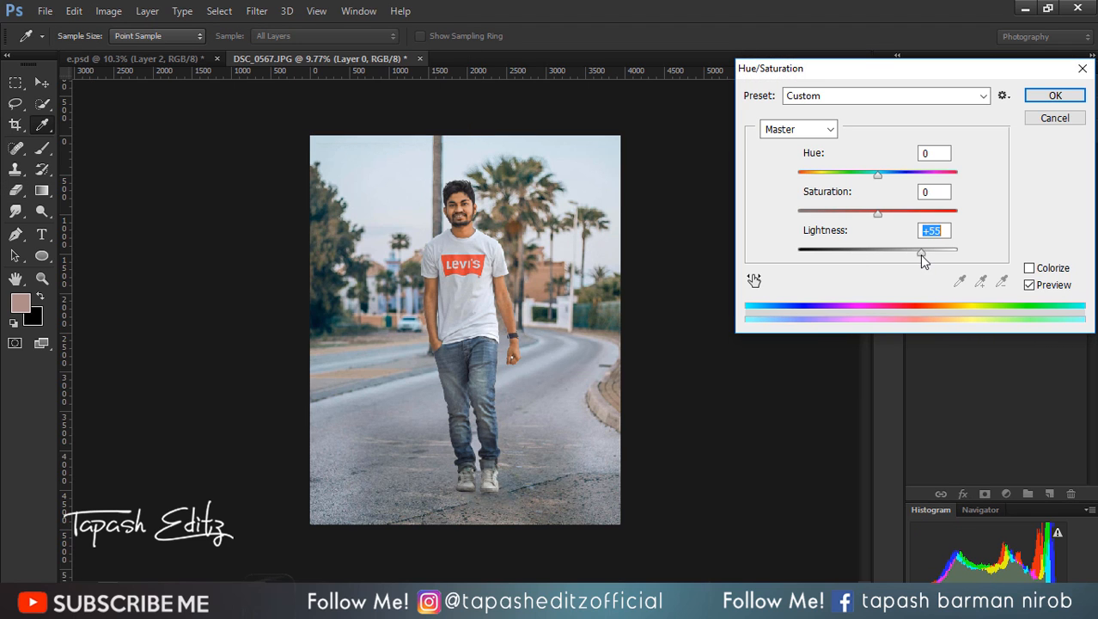
pyautogui.click(880, 214)
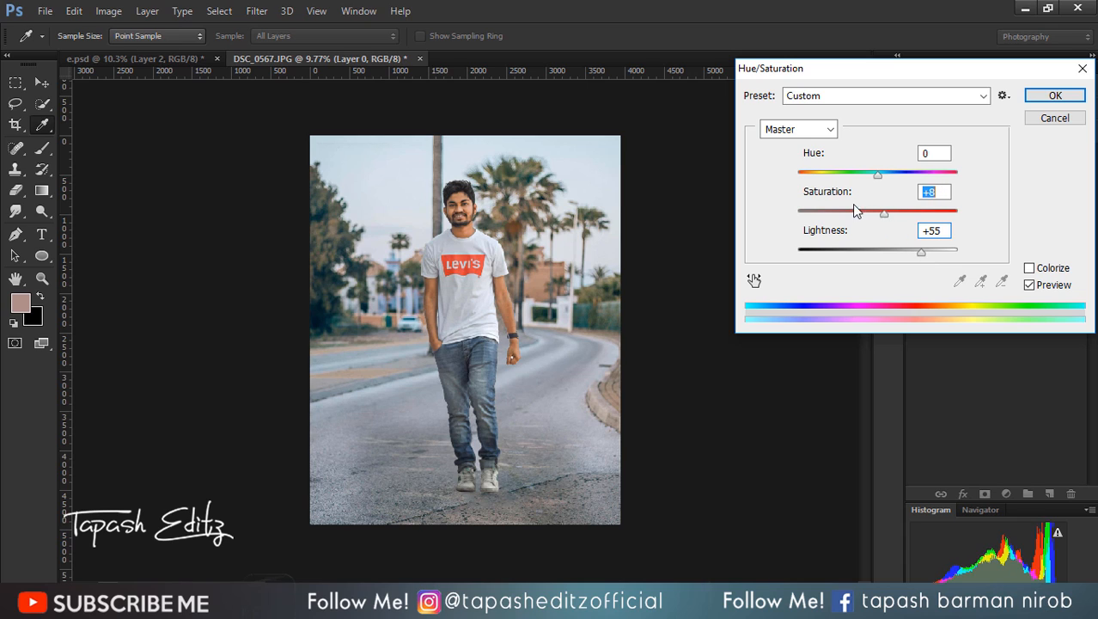
pyautogui.moveTo(853, 204); pyautogui.dragTo(875, 178)
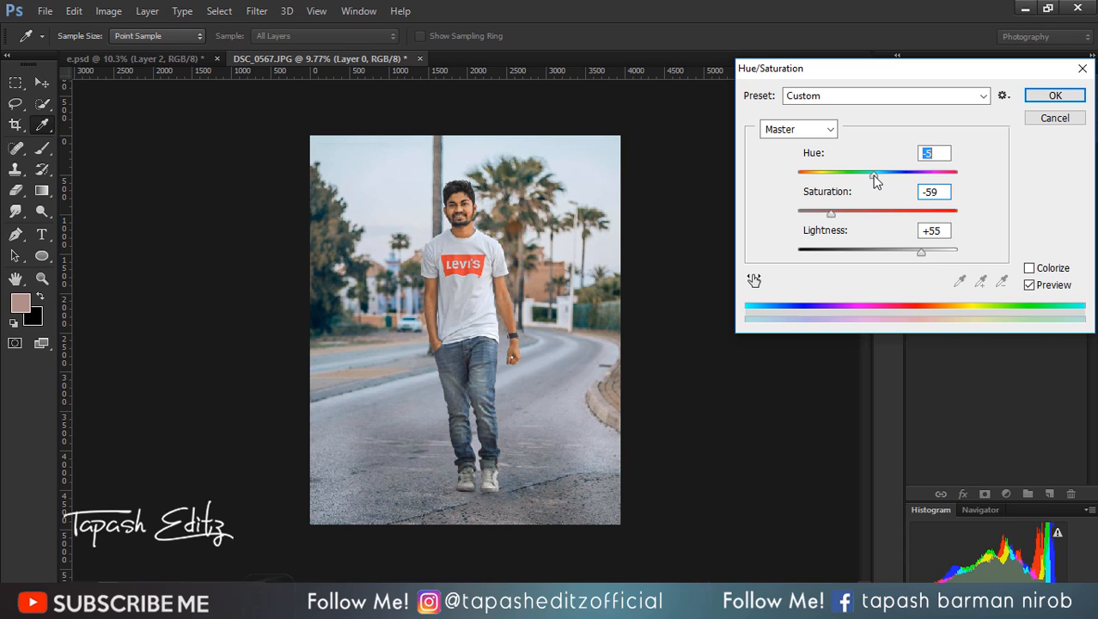
pyautogui.click(1035, 94)
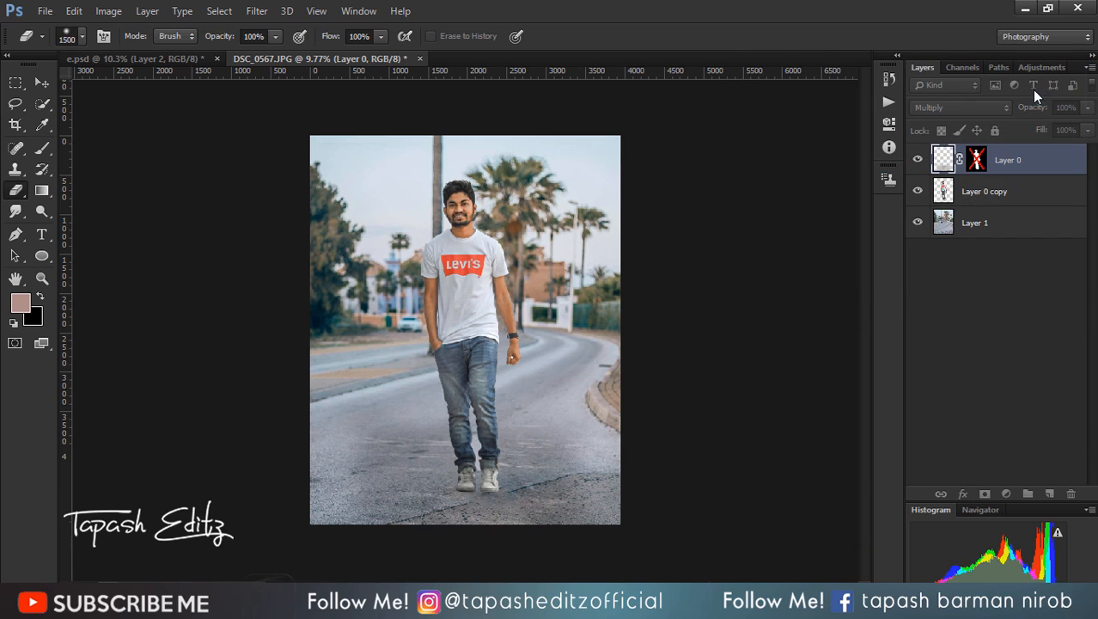
# Apply Brightness/Contrast to the Layer 0 shadow with Brightness 9 and Contrast -7.
pyautogui.click(108, 10)
pyautogui.moveTo(137, 52)
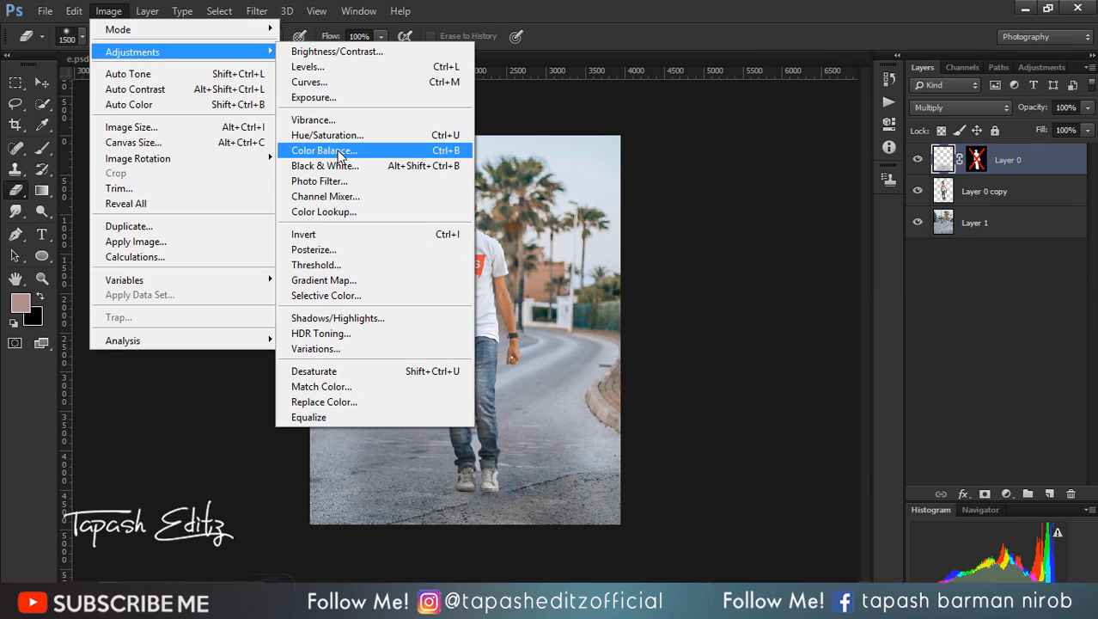
pyautogui.click(336, 51)
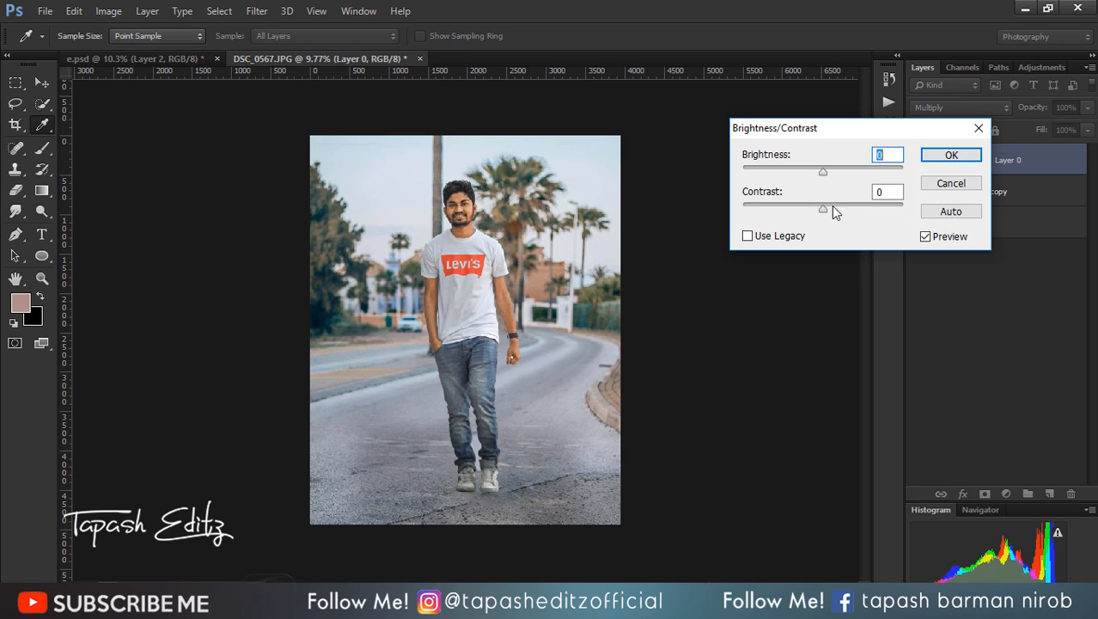
pyautogui.moveTo(822, 175); pyautogui.dragTo(827, 177)
pyautogui.moveTo(820, 208)
pyautogui.mouseDown()
pyautogui.moveTo(755, 195)
pyautogui.moveTo(814, 205)
pyautogui.mouseUp()
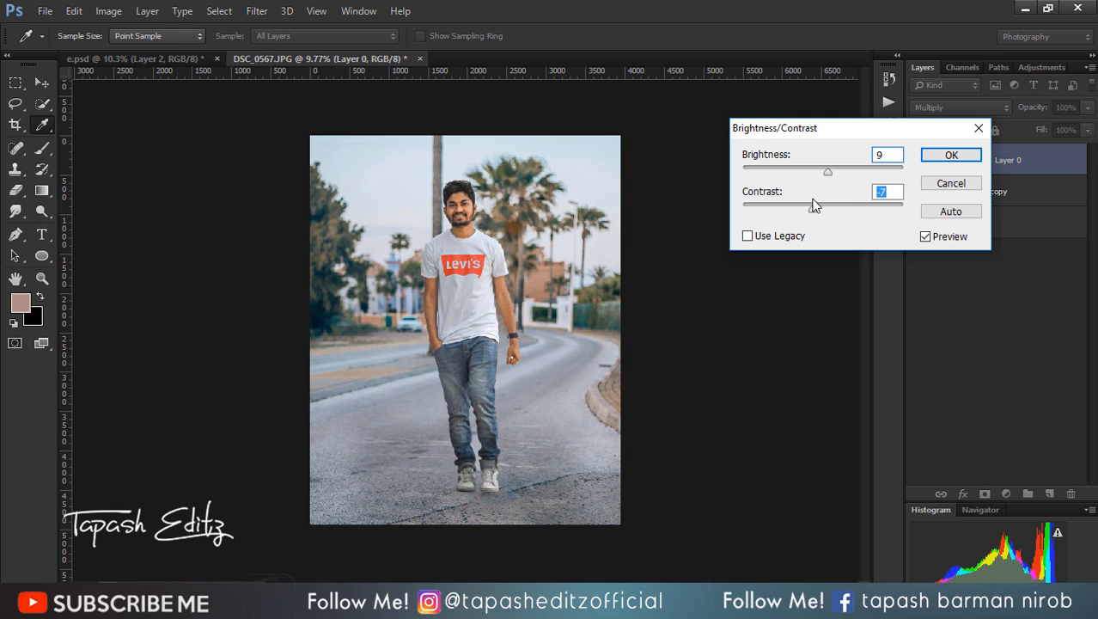
pyautogui.click(951, 157)
# Crop both sides of the composite to frame the man more tightly, keeping the full height.
pyautogui.scroll(-3, 450, 252)
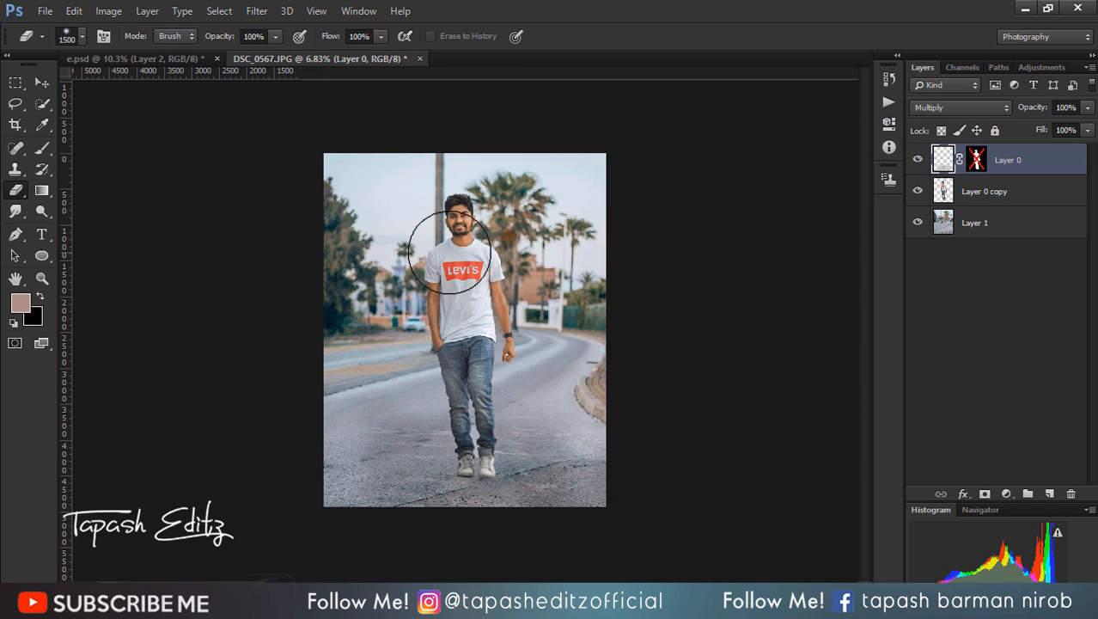
pyautogui.scroll(3, 450, 252)
pyautogui.click(14, 125)
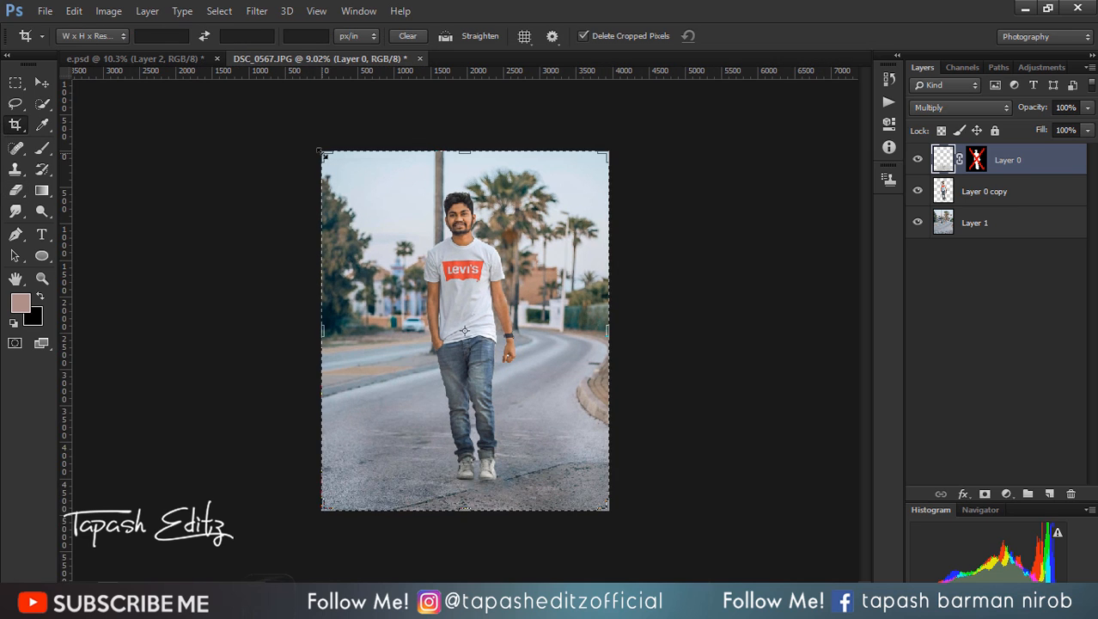
pyautogui.moveTo(323, 155); pyautogui.dragTo(340, 156)
pyautogui.moveTo(599, 156); pyautogui.dragTo(588, 156)
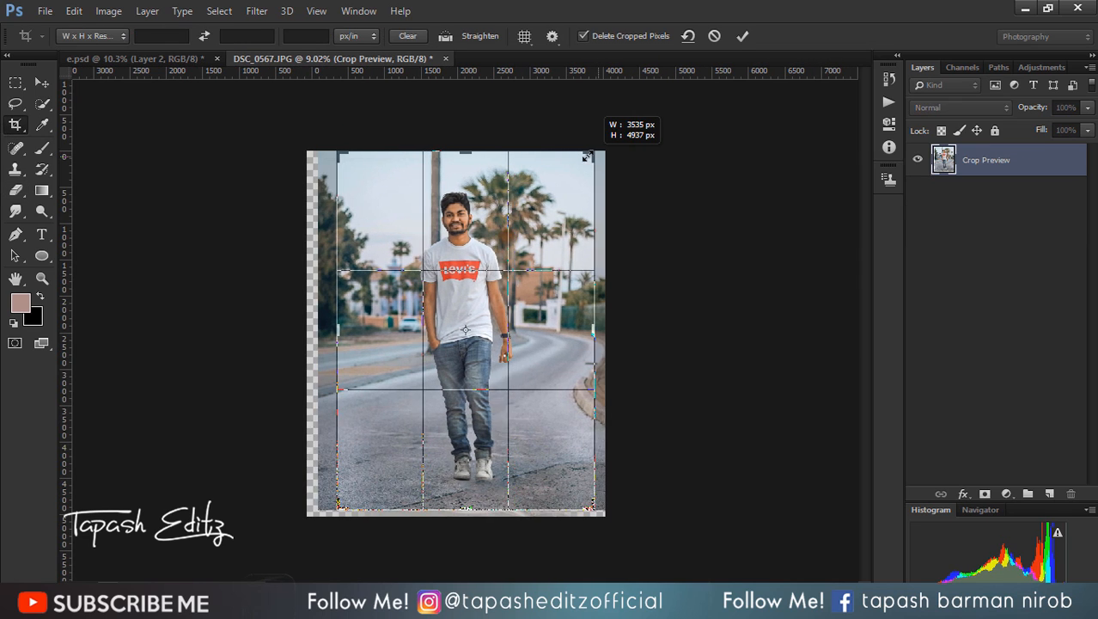
pyautogui.click(743, 35)
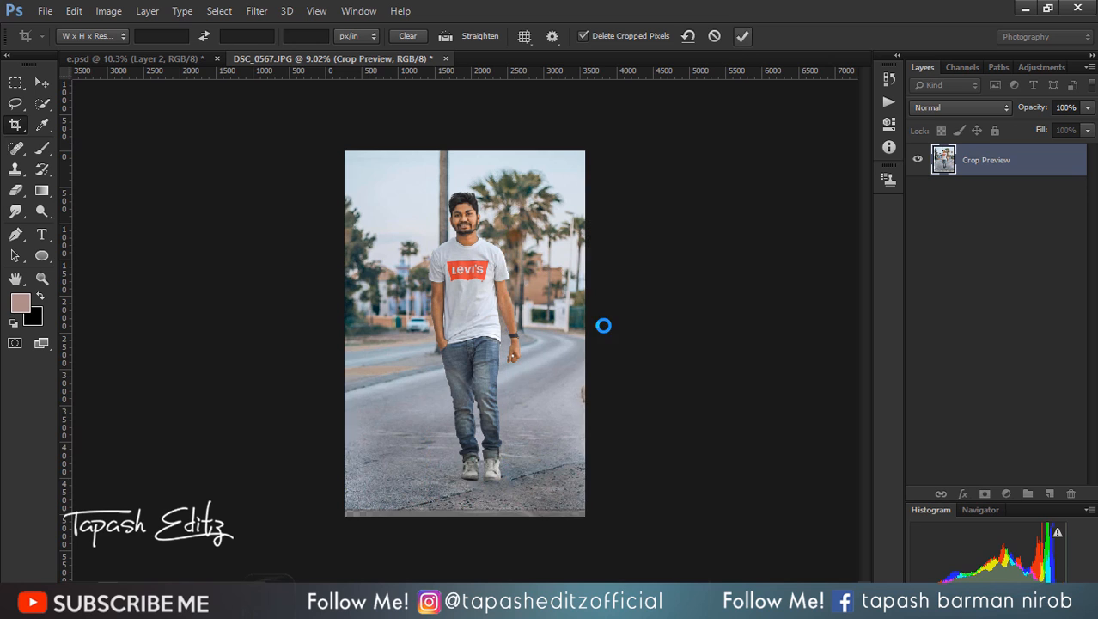
# Merge a stamped copy of all visible layers into a new layer at the top of the stack.
pyautogui.scroll(4, 496, 219)
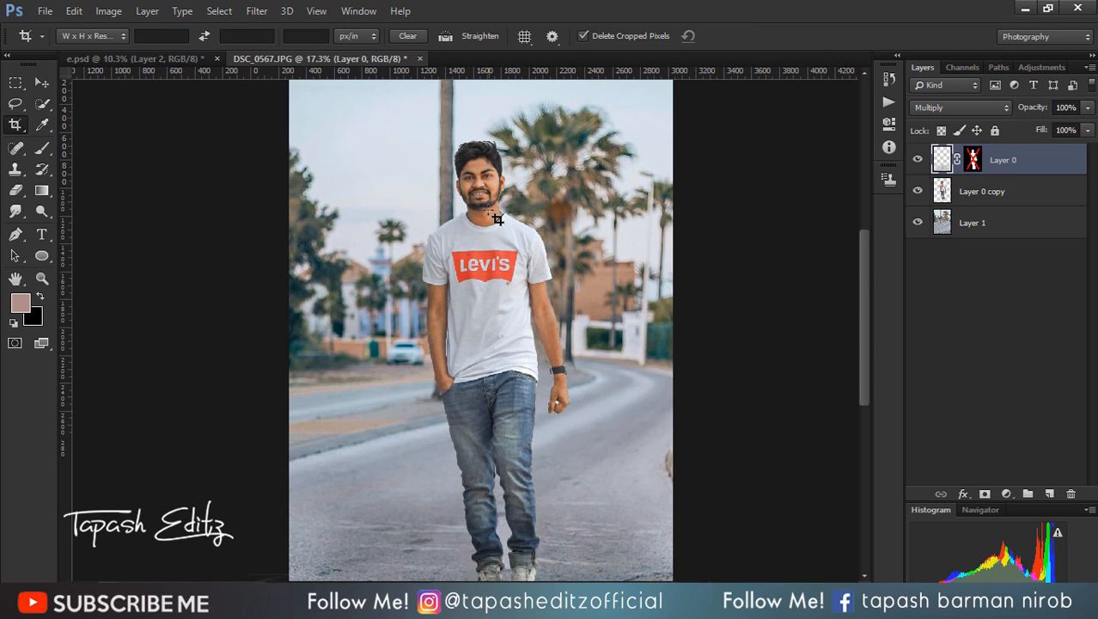
pyautogui.scroll(4, 497, 219)
pyautogui.scroll(-5, 497, 219)
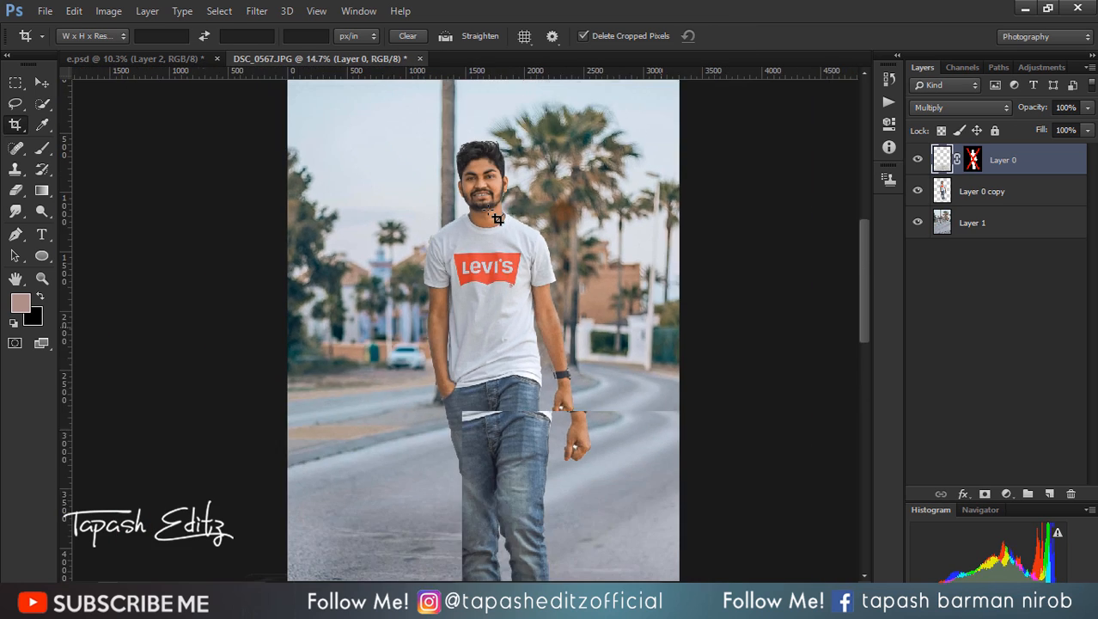
pyautogui.scroll(-3, 497, 219)
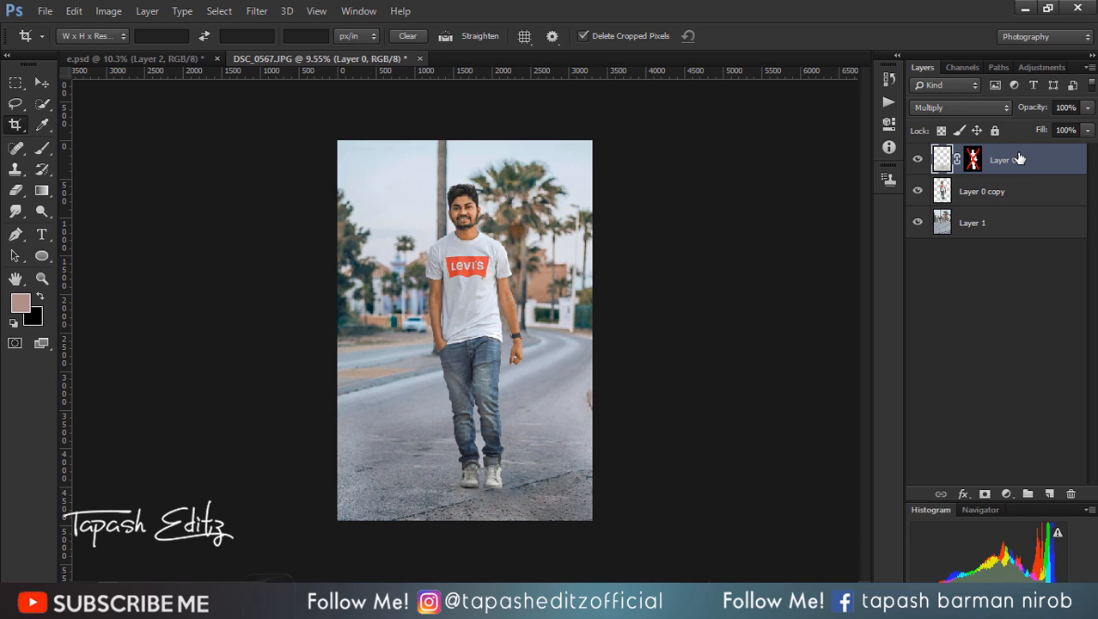
pyautogui.hotkey('ctrl', 'shift', 'alt', 'e')
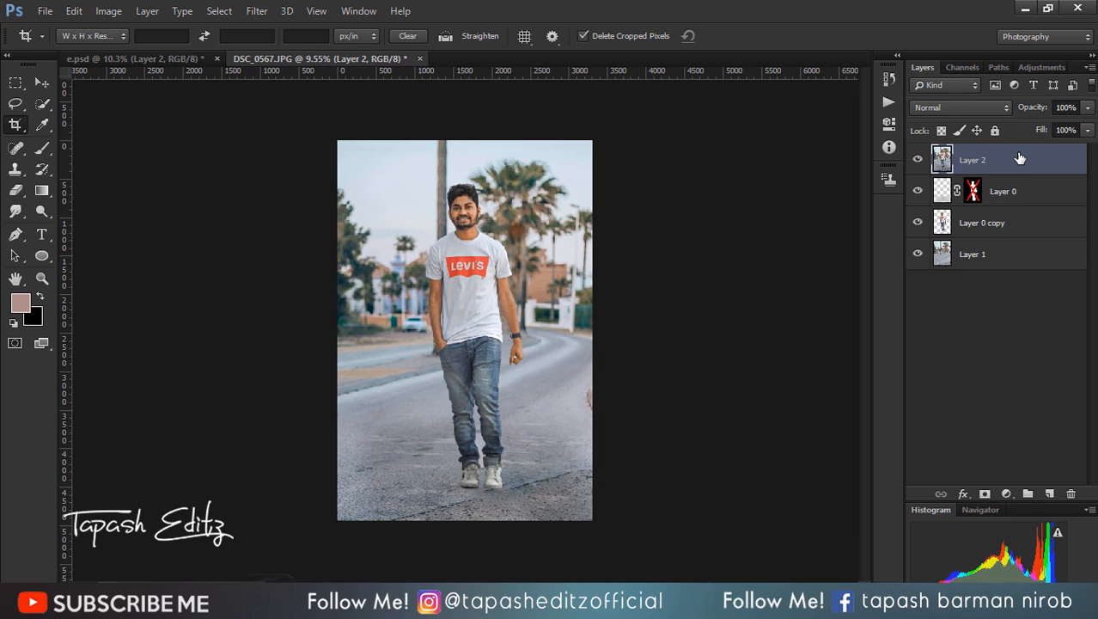
# Open the Camera Raw Filter on the merged layer and set Temperature -3, Contrast -20, Highlights +53, Whites +19 and Blacks -5.
pyautogui.click(257, 11)
pyautogui.click(276, 106)
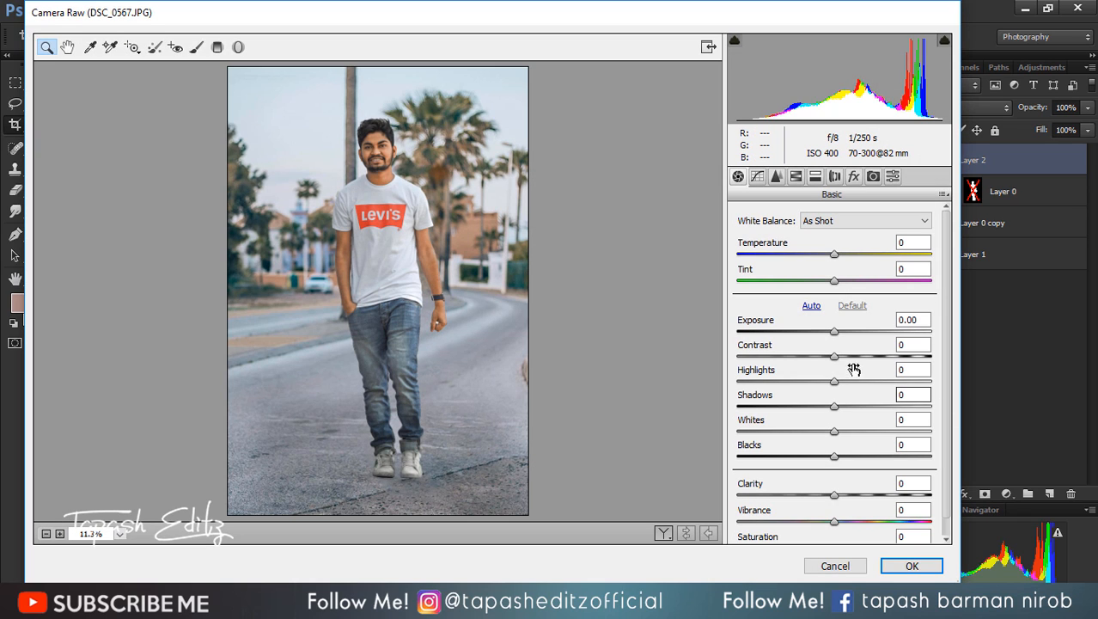
pyautogui.moveTo(849, 355); pyautogui.dragTo(815, 356)
pyautogui.moveTo(831, 255)
pyautogui.mouseDown()
pyautogui.moveTo(823, 255)
pyautogui.moveTo(832, 259)
pyautogui.mouseUp()
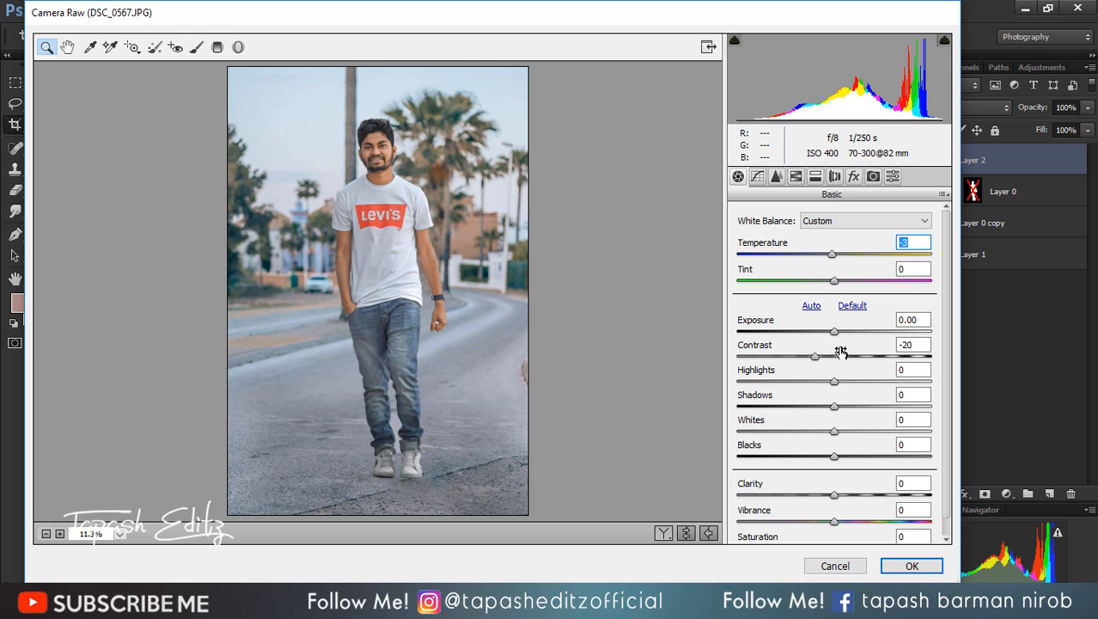
pyautogui.moveTo(837, 461); pyautogui.dragTo(853, 425)
pyautogui.moveTo(838, 382); pyautogui.dragTo(880, 382)
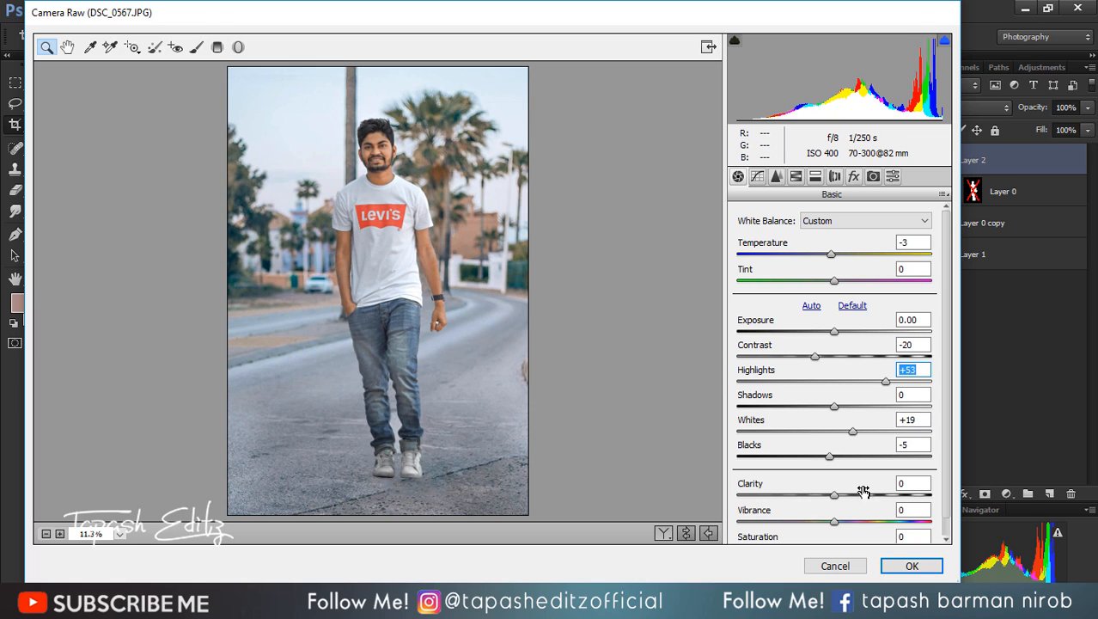
pyautogui.moveTo(841, 521)
pyautogui.mouseDown()
pyautogui.moveTo(857, 521)
pyautogui.moveTo(825, 530)
pyautogui.mouseUp()
pyautogui.scroll(-1, 851, 488)
# Set Luminance noise reduction to 33 and raise the Oranges luminance slightly in the HSL adjustments.
pyautogui.click(779, 177)
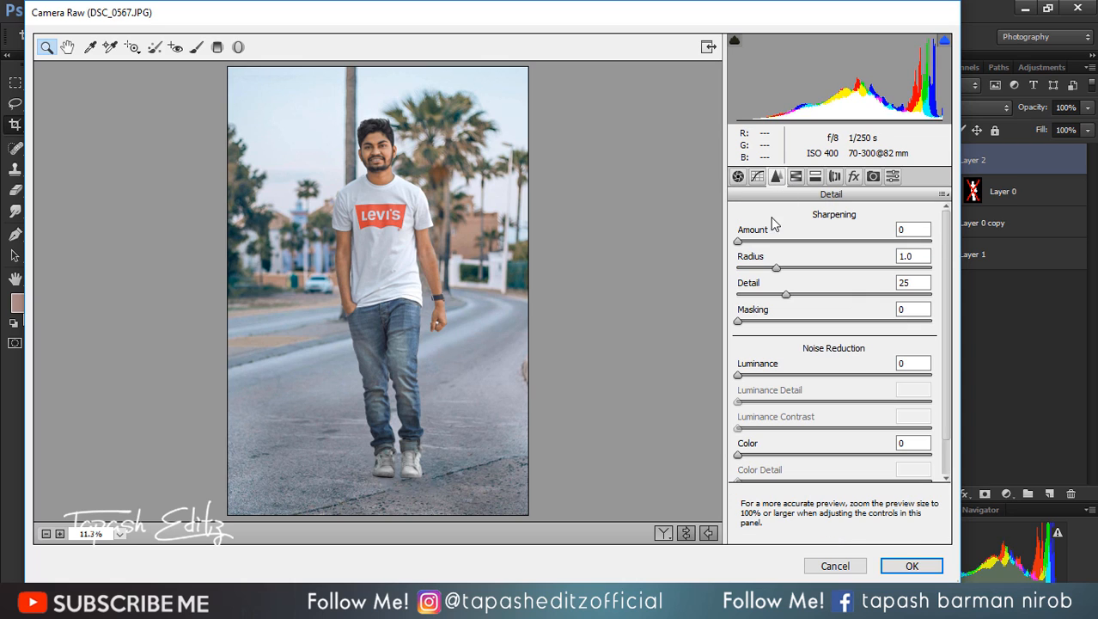
pyautogui.moveTo(756, 375); pyautogui.dragTo(800, 375)
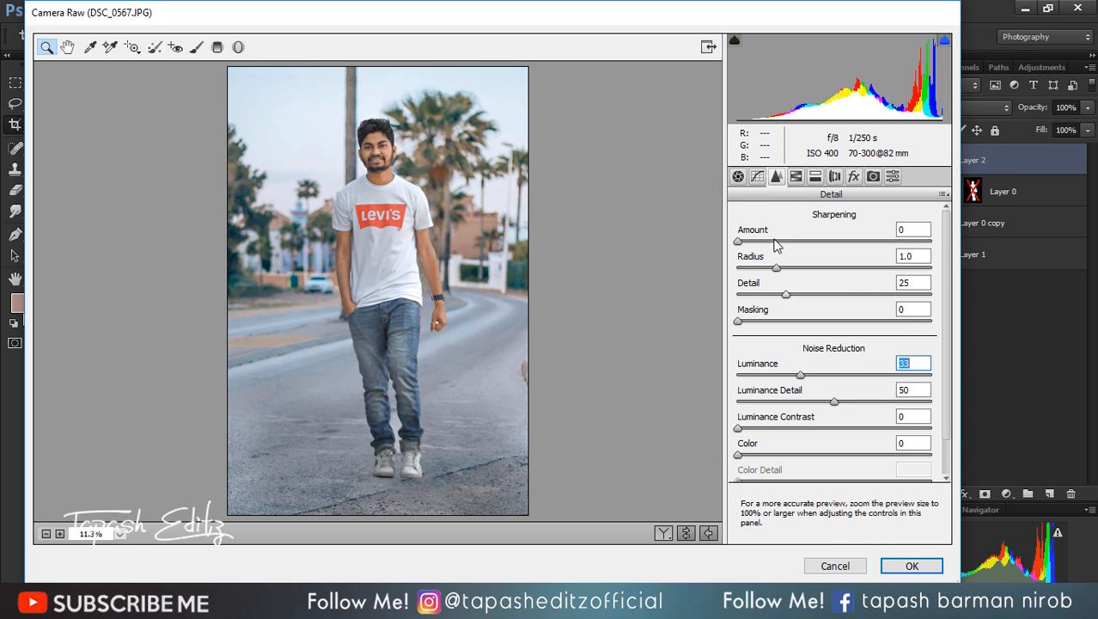
pyautogui.click(797, 177)
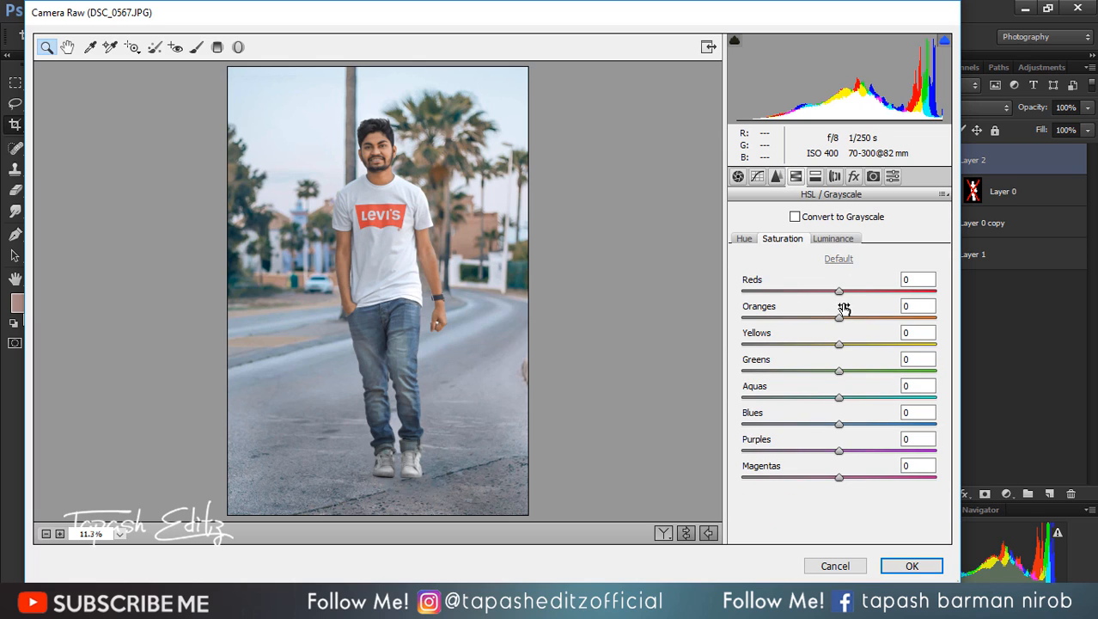
pyautogui.click(840, 241)
pyautogui.moveTo(848, 322); pyautogui.dragTo(862, 322)
# Set HSL saturation to Greens +51, Aquas +38 and Blues -36, and raise the Reds saturation.
pyautogui.click(795, 240)
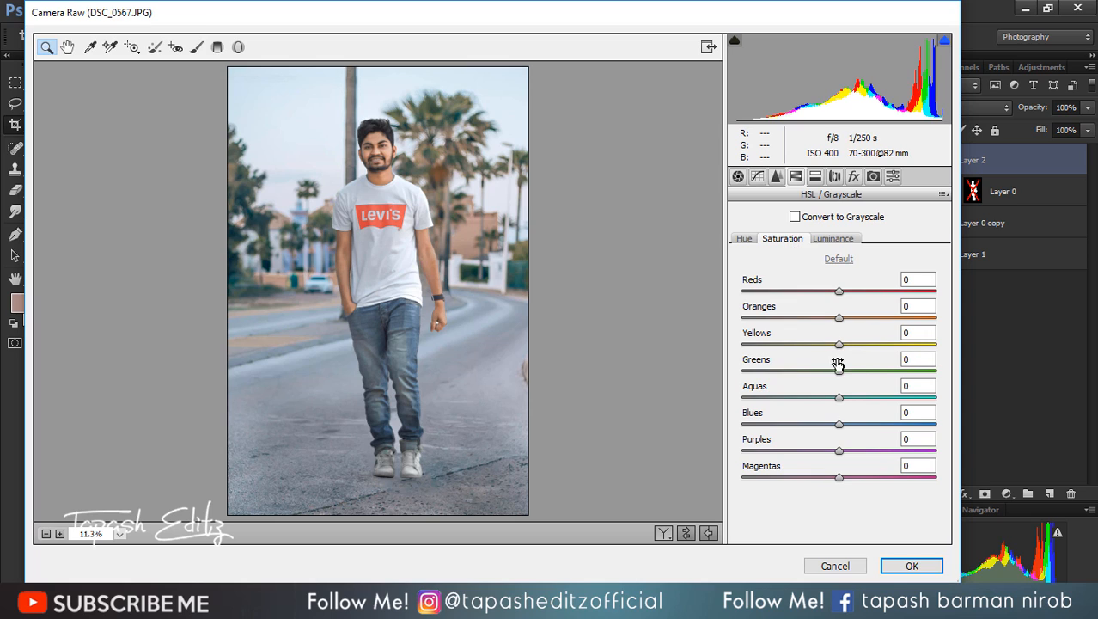
pyautogui.moveTo(839, 370); pyautogui.dragTo(807, 423)
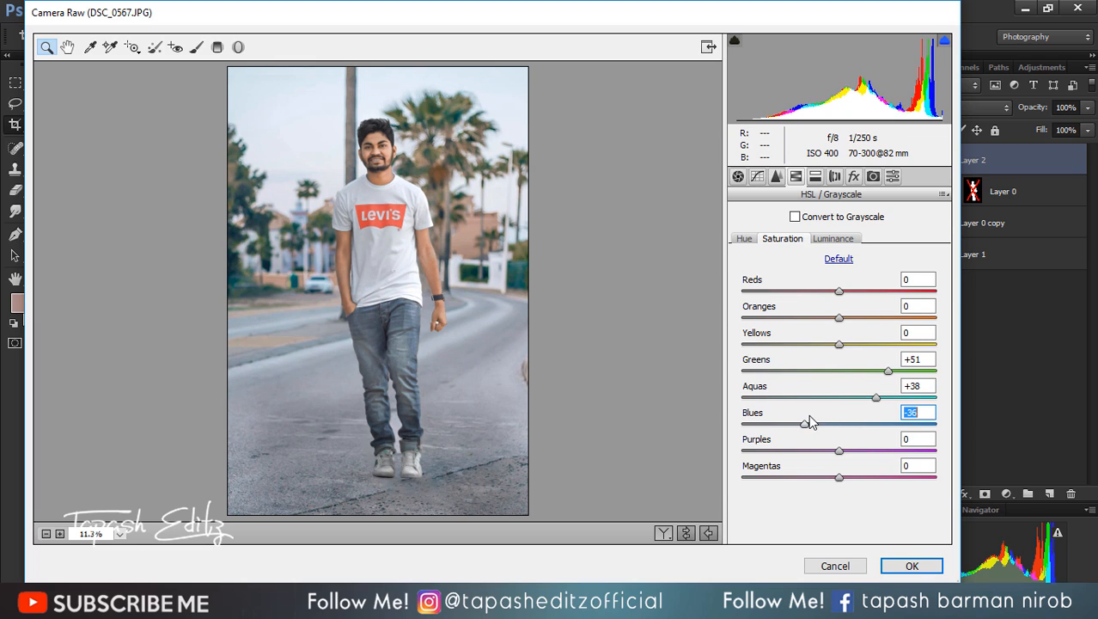
pyautogui.moveTo(840, 344)
pyautogui.mouseDown()
pyautogui.moveTo(873, 345)
pyautogui.moveTo(842, 343)
pyautogui.mouseUp()
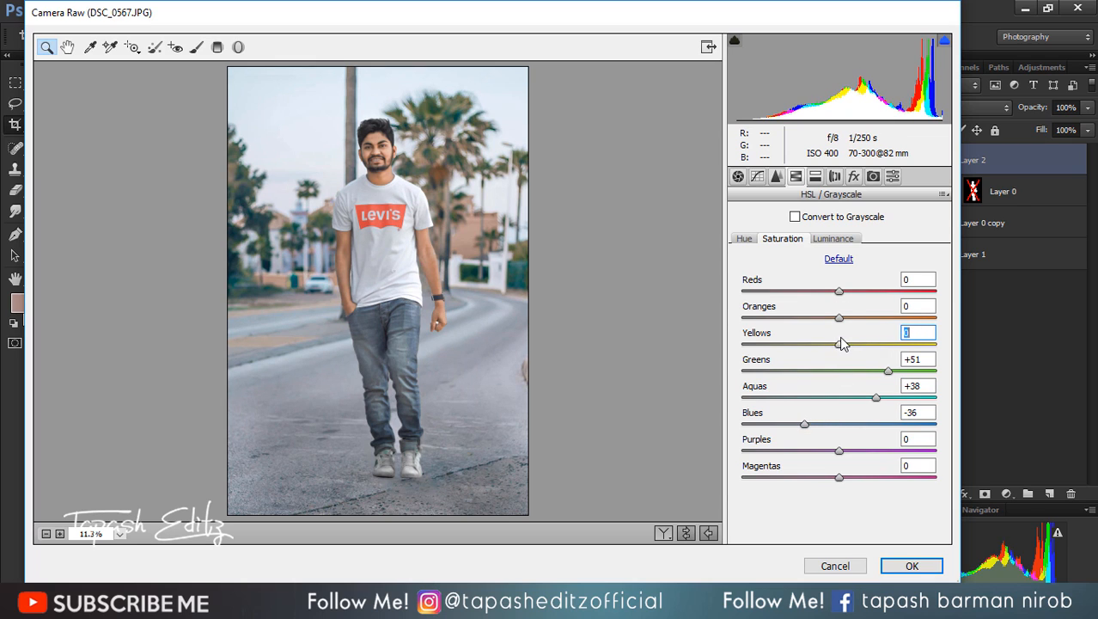
pyautogui.moveTo(839, 291); pyautogui.dragTo(870, 290)
# Set HSL hue to Yellows +8, Greens +18, Aquas -57 and Blues -40.
pyautogui.click(743, 240)
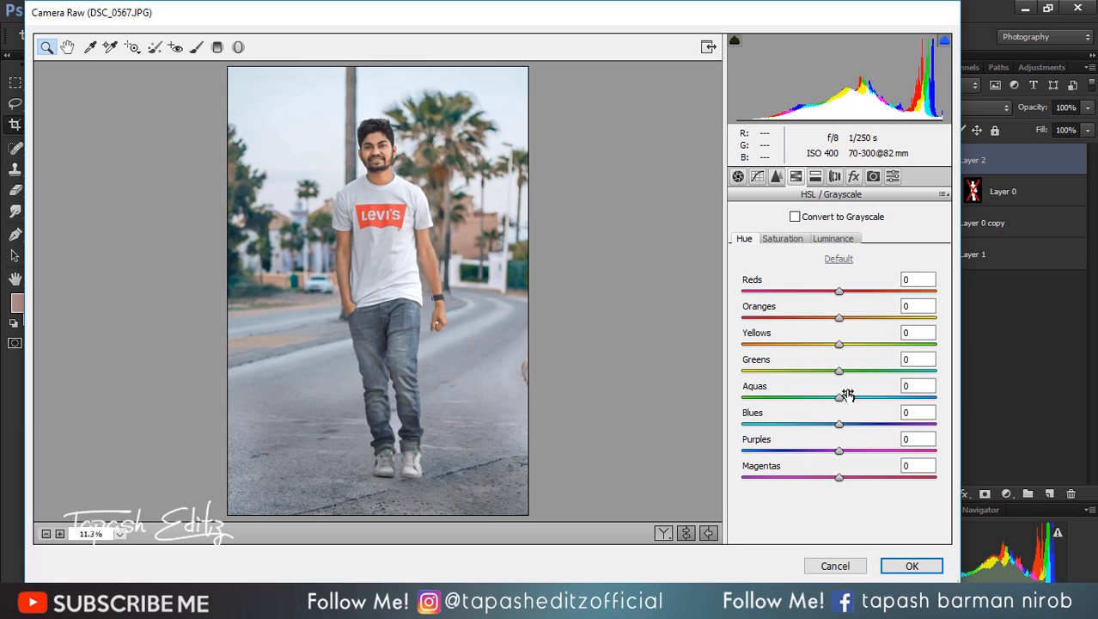
pyautogui.moveTo(840, 427); pyautogui.dragTo(784, 397)
pyautogui.moveTo(849, 366); pyautogui.dragTo(847, 344)
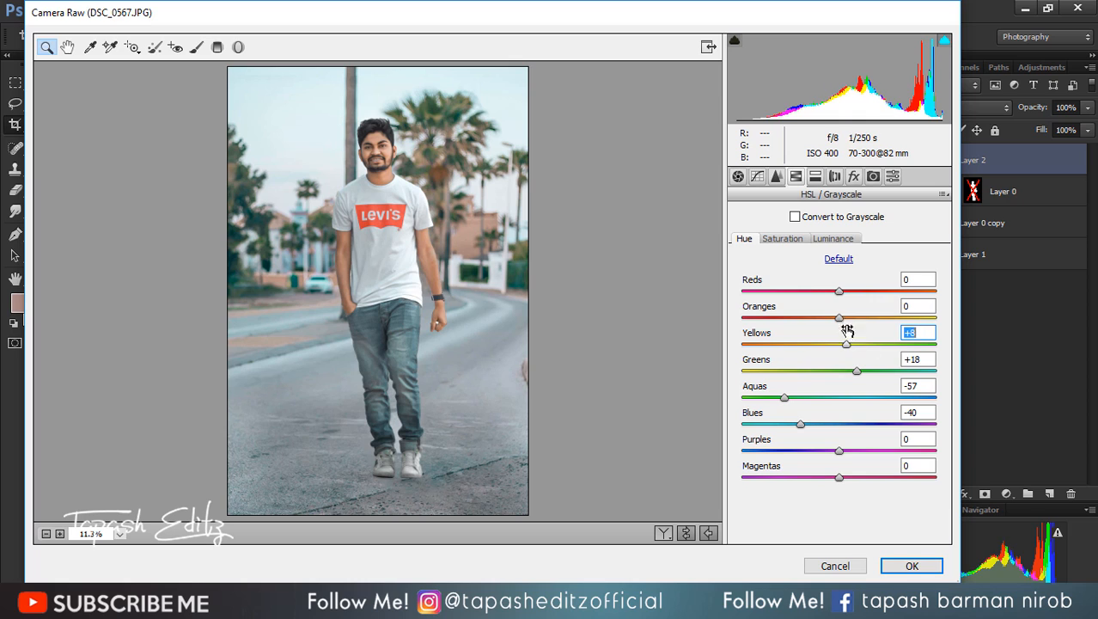
# Set the Camera Calibration to Blue Primary Hue +13 and Saturation -9, with Red Primary Saturation +16.
pyautogui.click(894, 178)
pyautogui.click(873, 177)
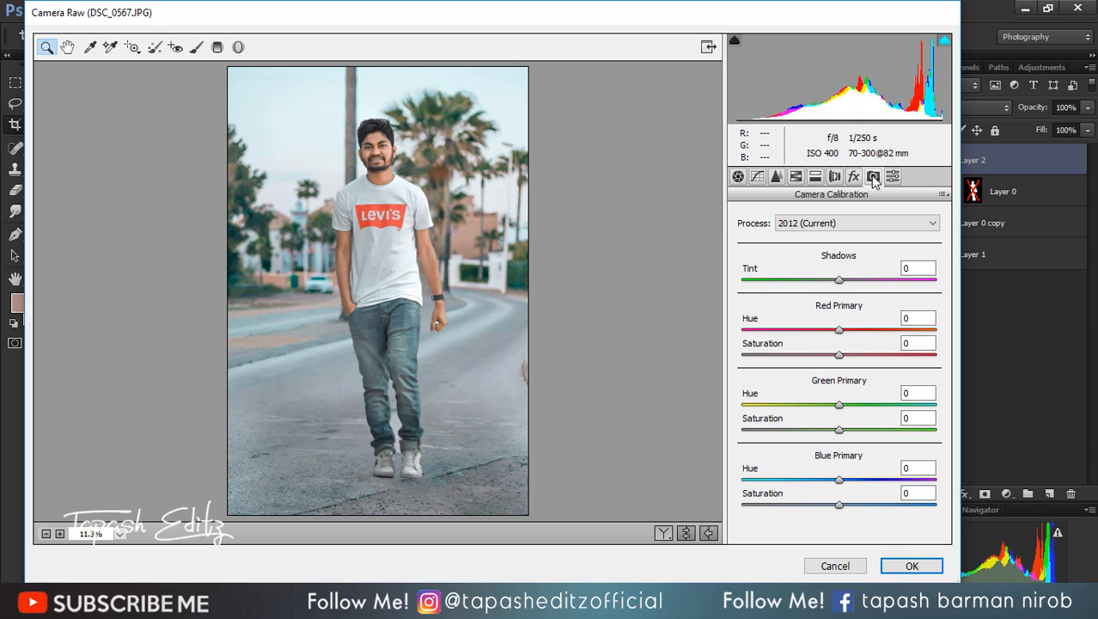
pyautogui.moveTo(840, 479); pyautogui.dragTo(834, 503)
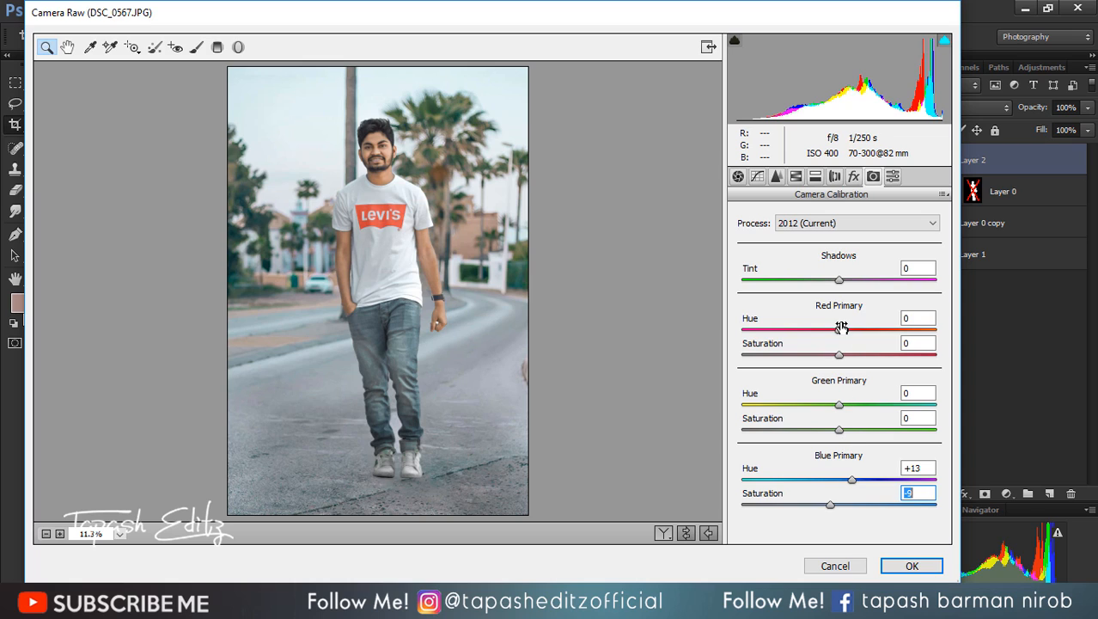
pyautogui.moveTo(840, 328); pyautogui.dragTo(874, 355)
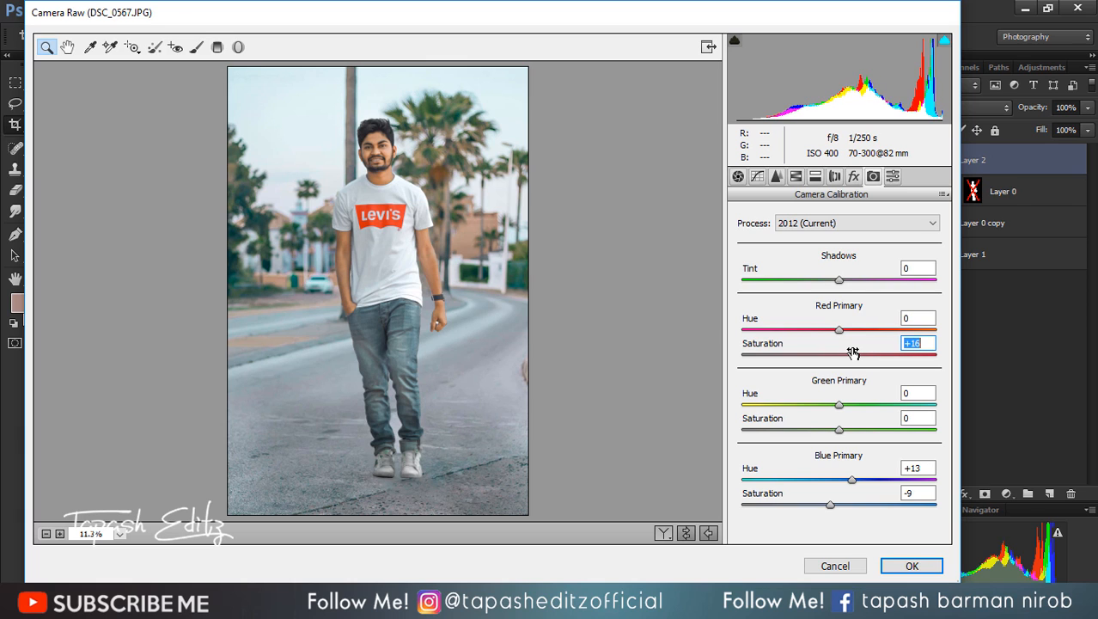
# Add a subtle dark vignette, lift the RGB point curve from input 98 to output 112, and apply the Camera Raw adjustments.
pyautogui.click(855, 179)
pyautogui.moveTo(835, 379); pyautogui.dragTo(812, 399)
pyautogui.click(761, 175)
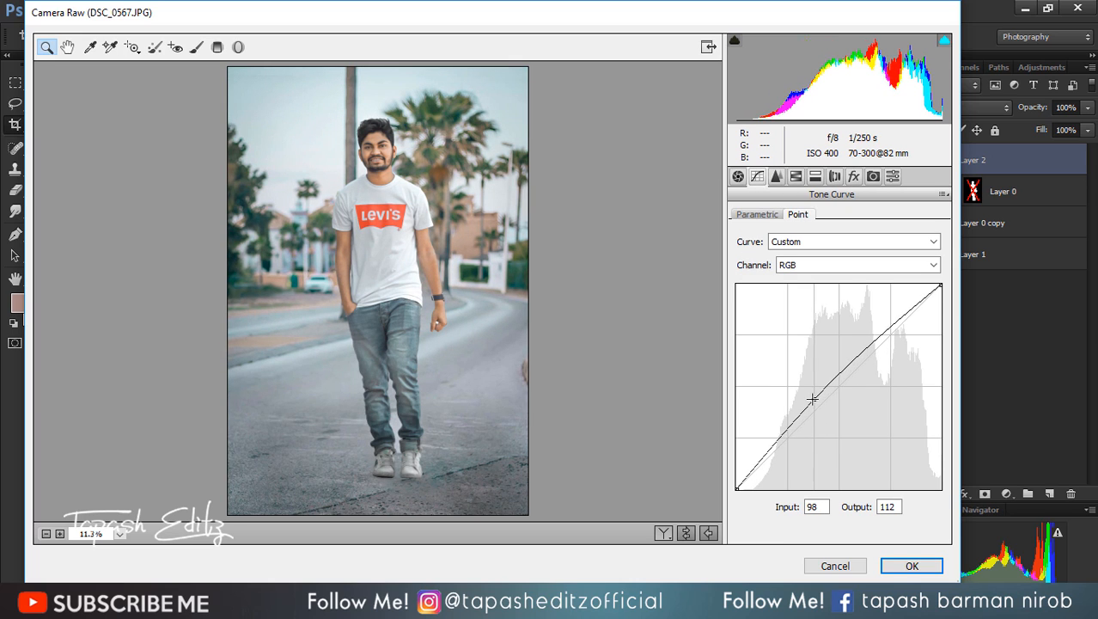
pyautogui.click(927, 571)
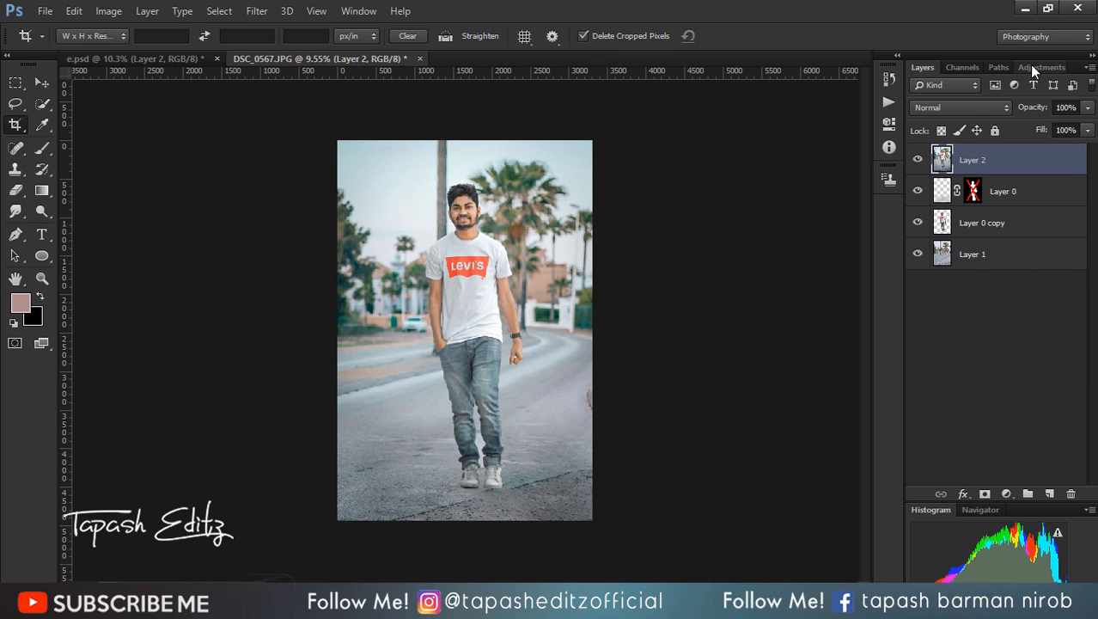
# Open the merged layer in the SkinFiner filter and set the Fine smoothing to -29.
pyautogui.click(257, 10)
pyautogui.moveTo(367, 456)
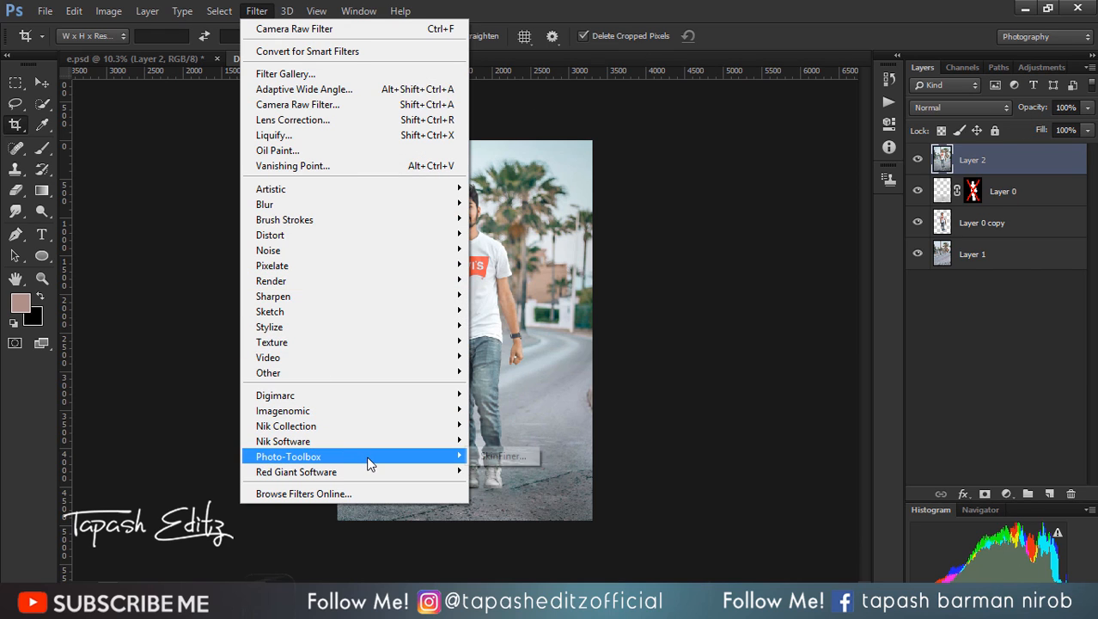
pyautogui.click(504, 456)
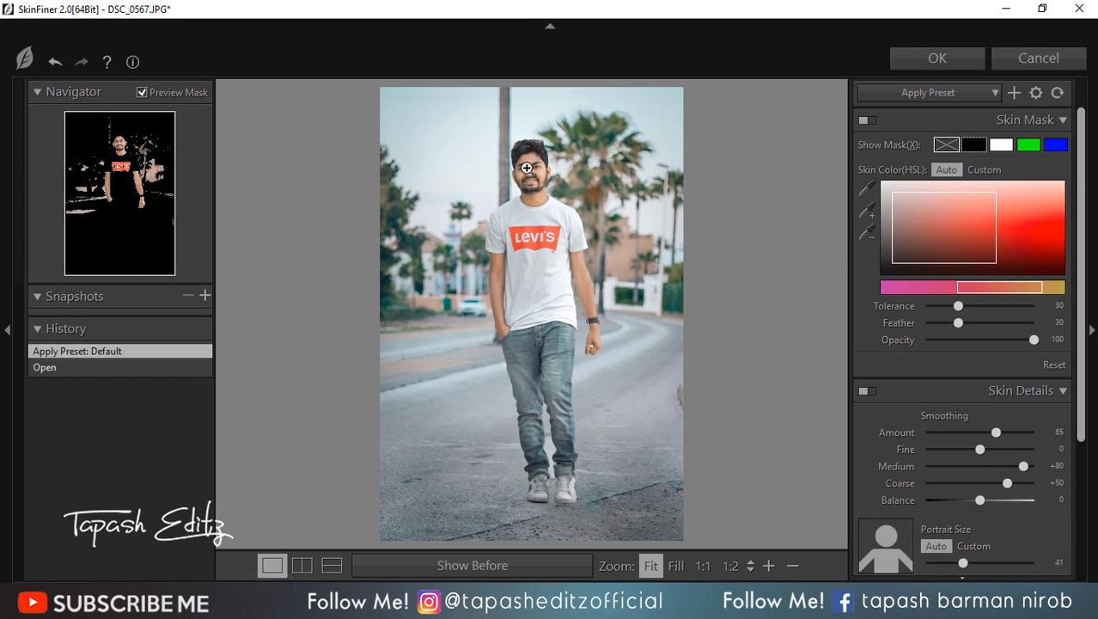
pyautogui.click(526, 169)
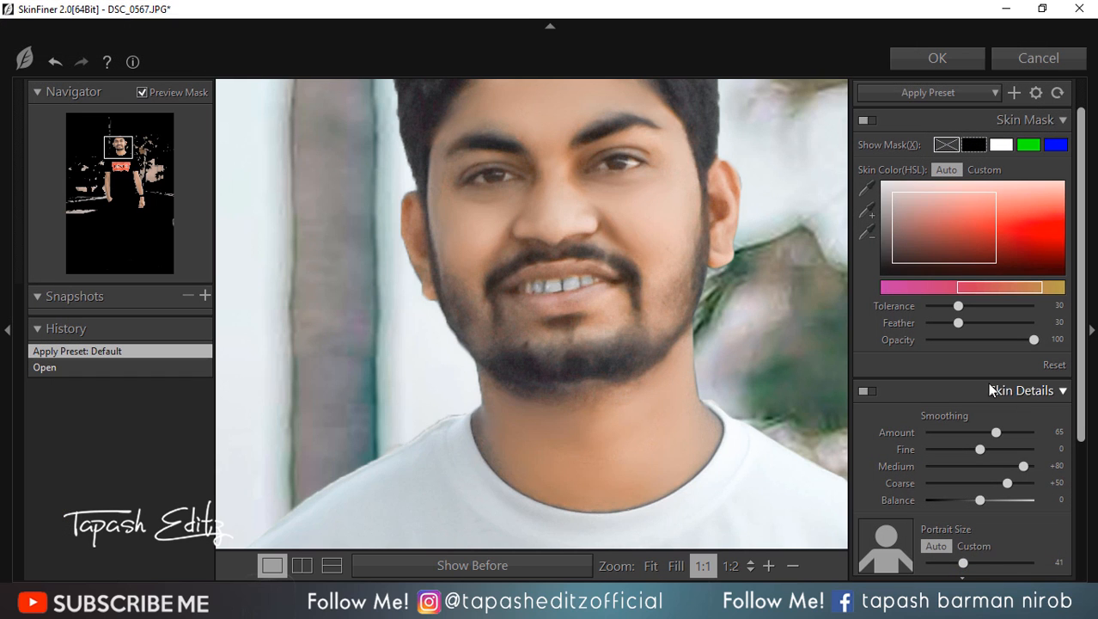
pyautogui.scroll(-1, 993, 390)
pyautogui.scroll(-1, 662, 412)
pyautogui.moveTo(958, 402); pyautogui.dragTo(962, 407)
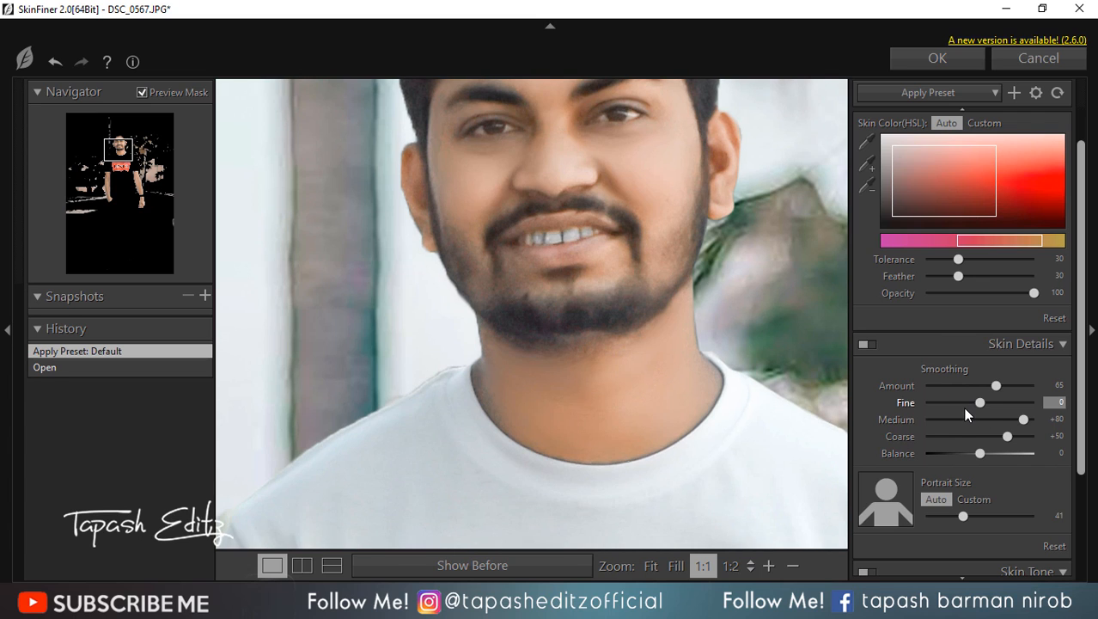
# Set the Skin Tone Brightness to +28 and apply the SkinFiner retouch to the layer.
pyautogui.scroll(-2, 825, 365)
pyautogui.scroll(-3, 1013, 447)
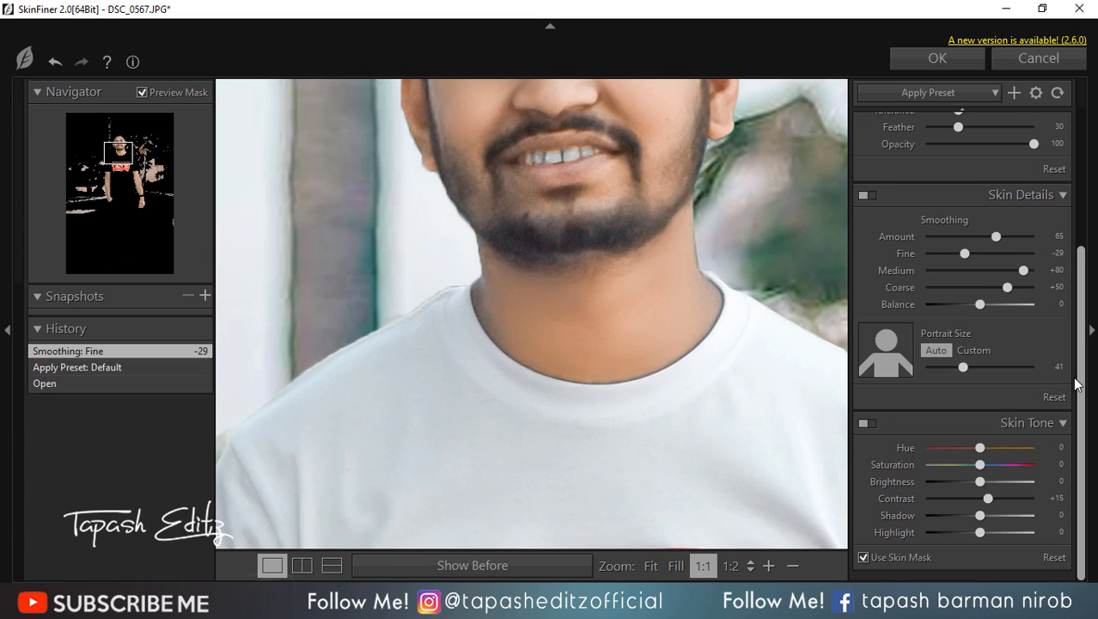
pyautogui.click(994, 481)
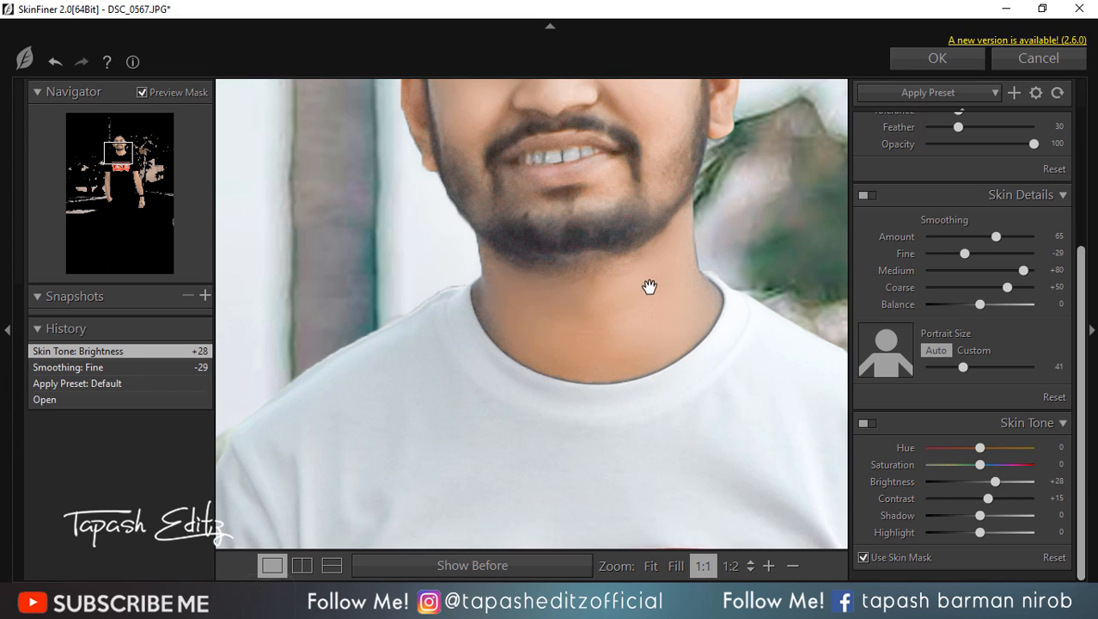
pyautogui.click(672, 566)
pyautogui.click(650, 566)
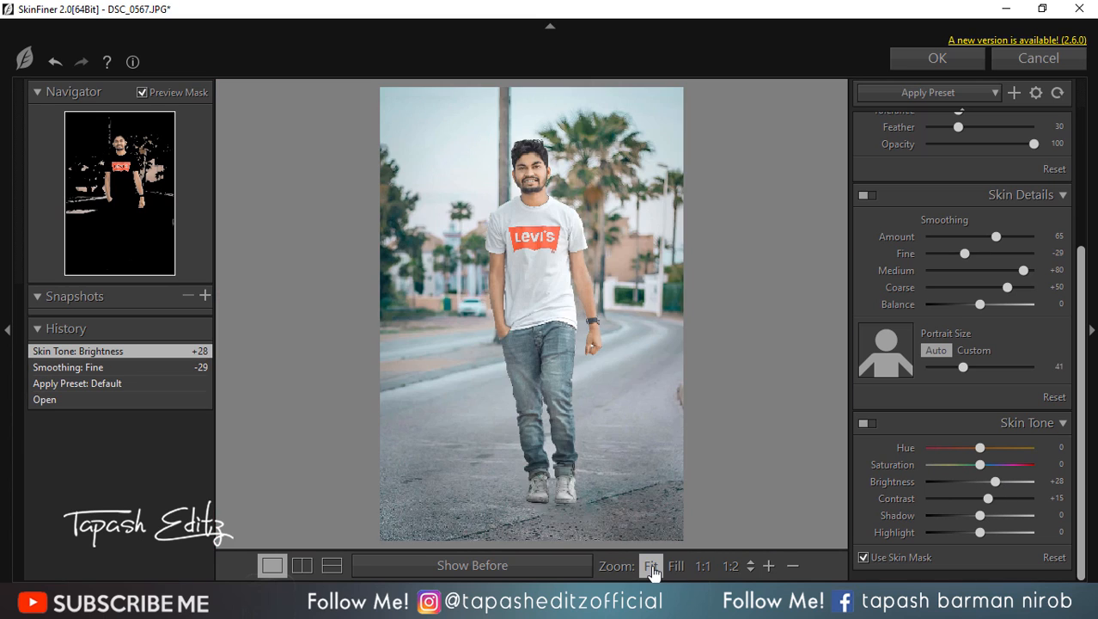
pyautogui.click(941, 59)
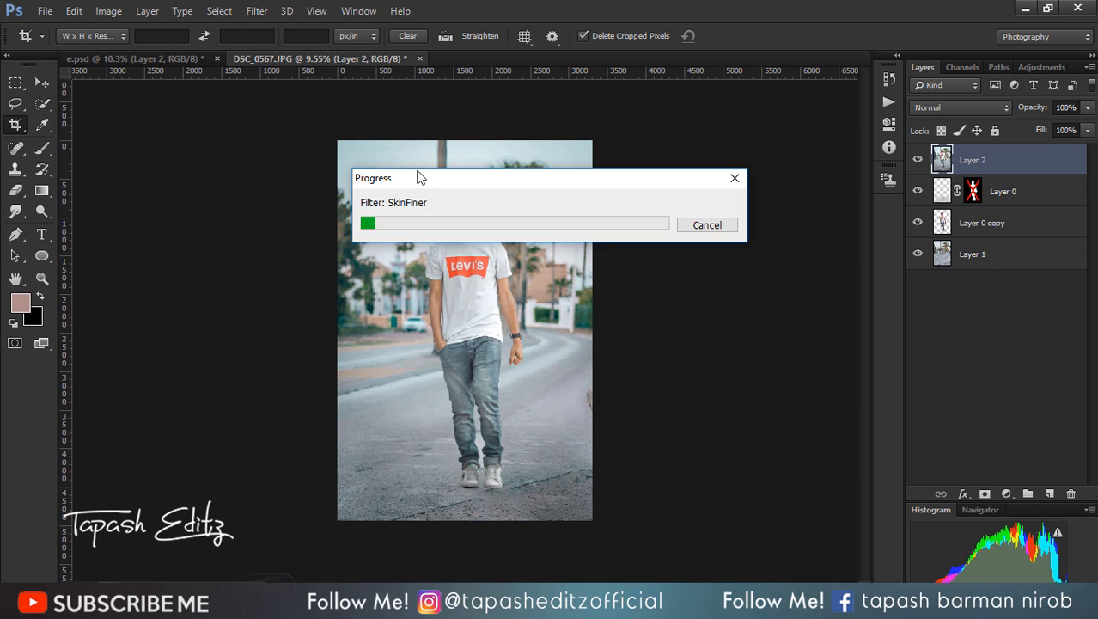
pyautogui.click(945, 606)
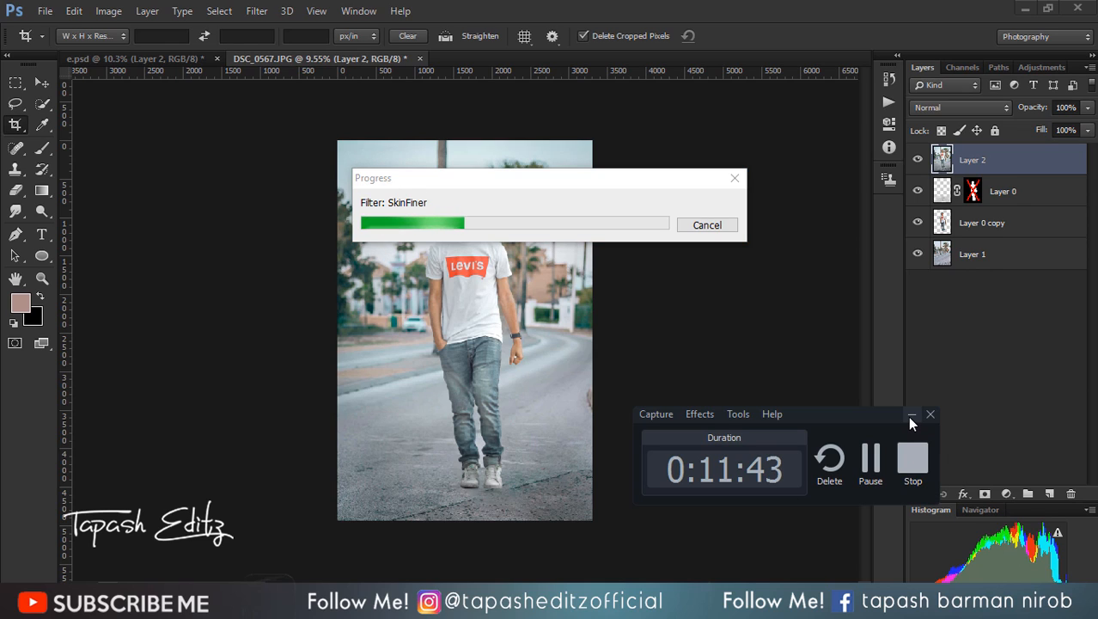
pyautogui.click(911, 416)
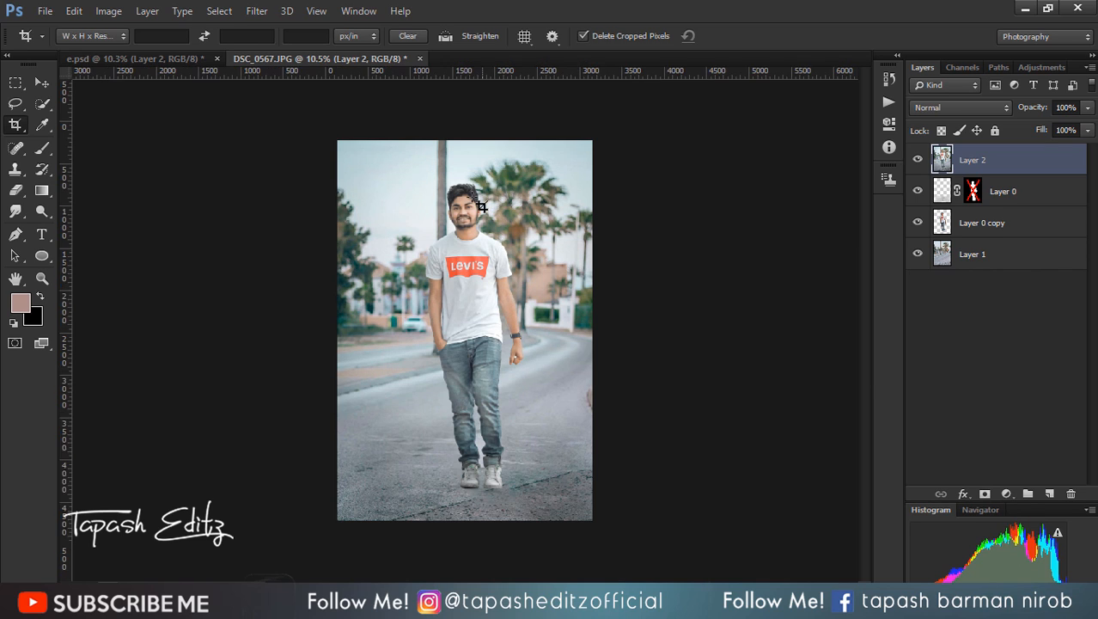
pyautogui.scroll(2, 481, 205)
pyautogui.press('v')
pyautogui.scroll(2, 477, 189)
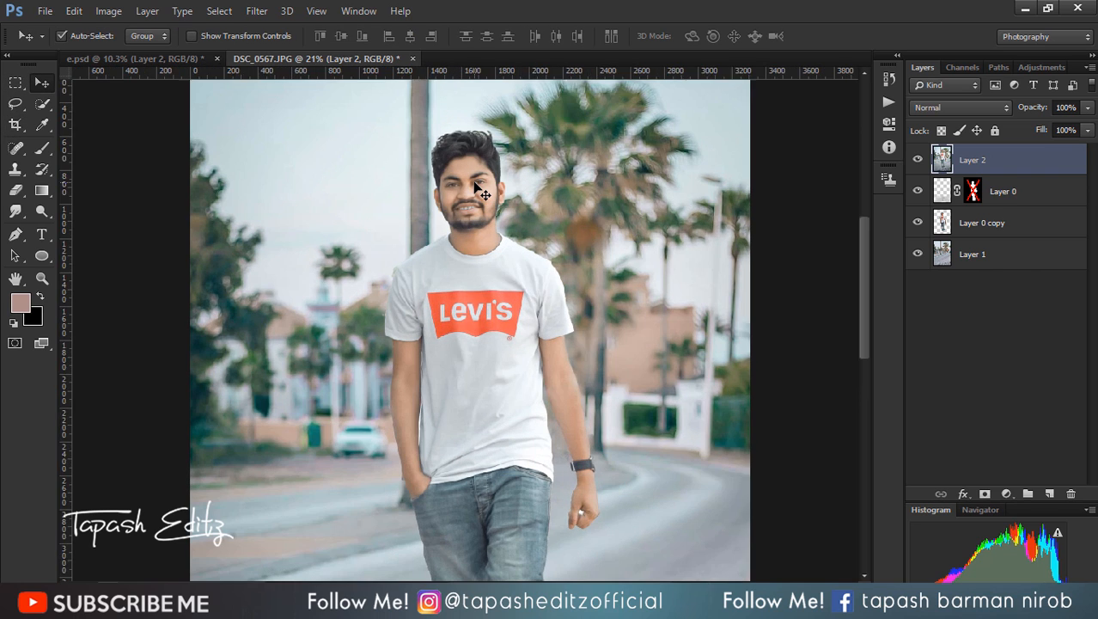
pyautogui.scroll(1, 482, 195)
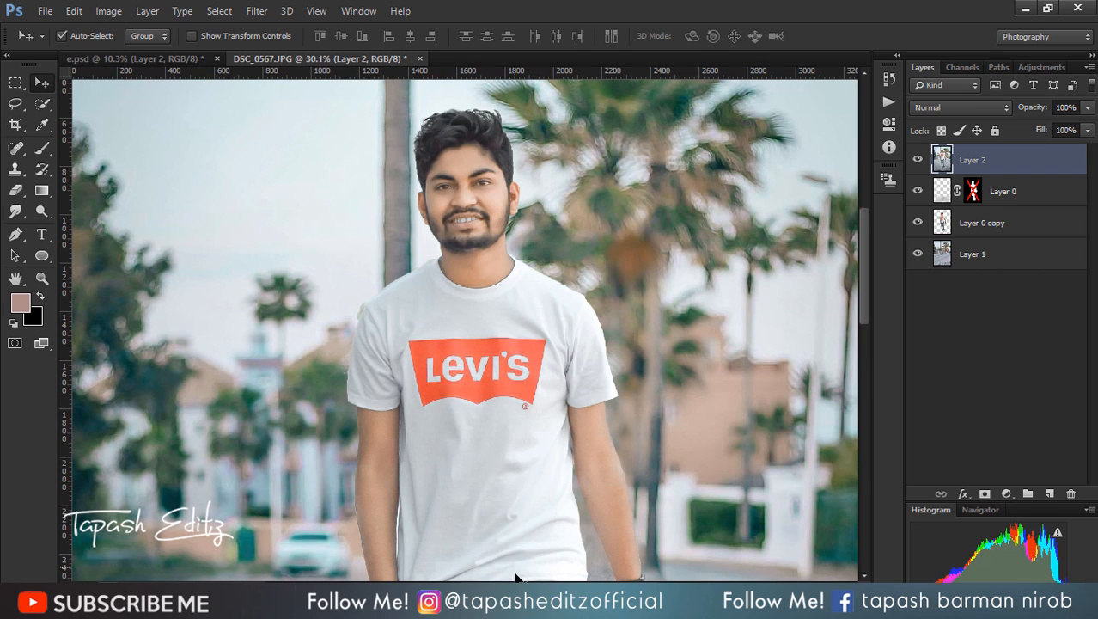